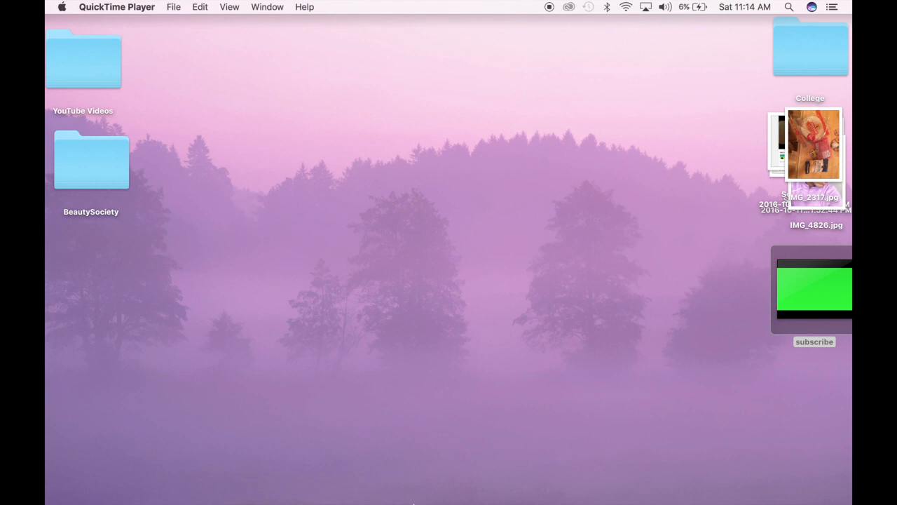
Step: Switch to Keynote and create a new wide-format presentation with the White theme
{"action": "mouse_move", "coordinate": [409, 499]}
{"action": "left_click", "coordinate": [437, 489]}
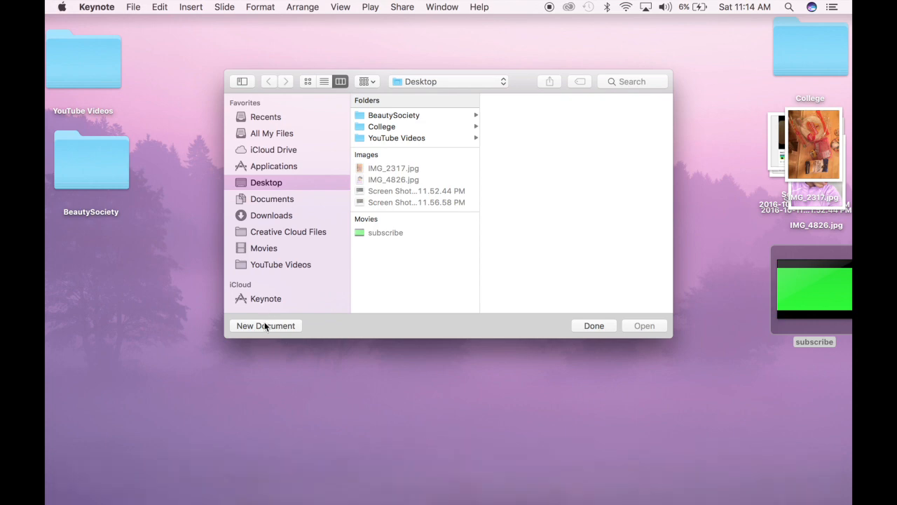
{"action": "left_click", "coordinate": [266, 325]}
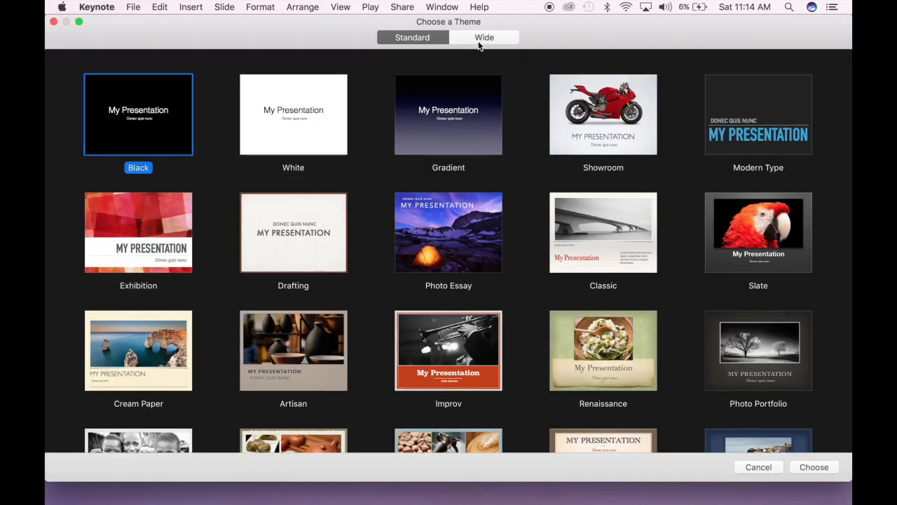
{"action": "left_click", "coordinate": [483, 38]}
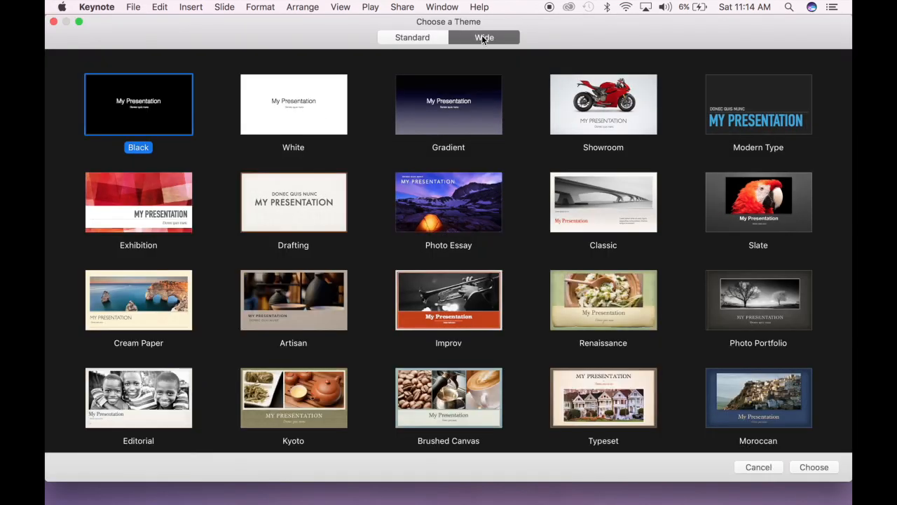
{"action": "left_click", "coordinate": [290, 98]}
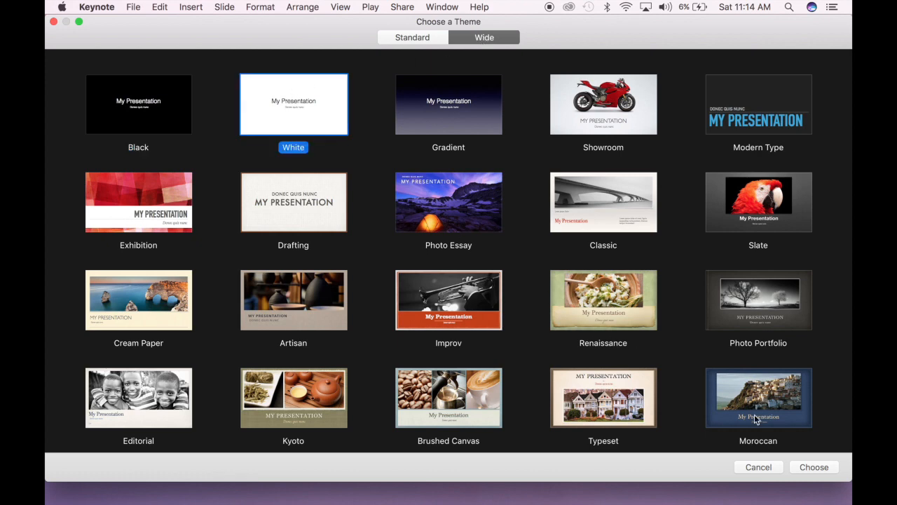
{"action": "left_click", "coordinate": [815, 466]}
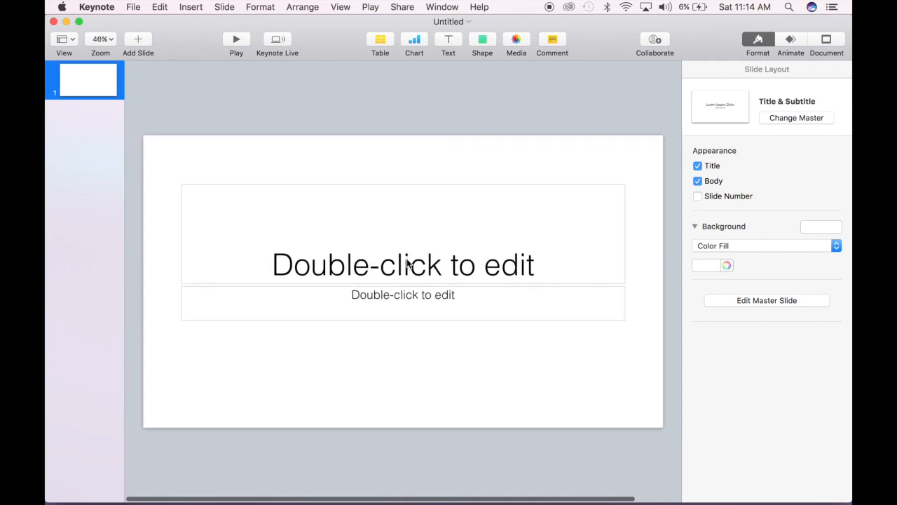
Step: Delete the title and subtitle placeholders from the slide
{"action": "left_click", "coordinate": [466, 224]}
{"action": "key", "text": "Delete"}
{"action": "left_click", "coordinate": [466, 300]}
{"action": "key", "text": "Delete"}
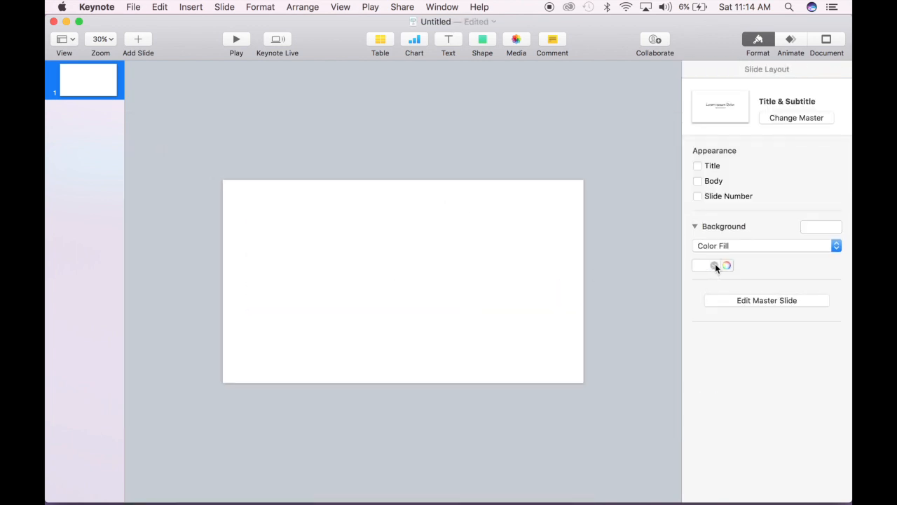
Step: Fill the slide background with a custom bright green, slightly darkened from full brightness
{"action": "left_click", "coordinate": [715, 264]}
{"action": "left_click", "coordinate": [675, 293]}
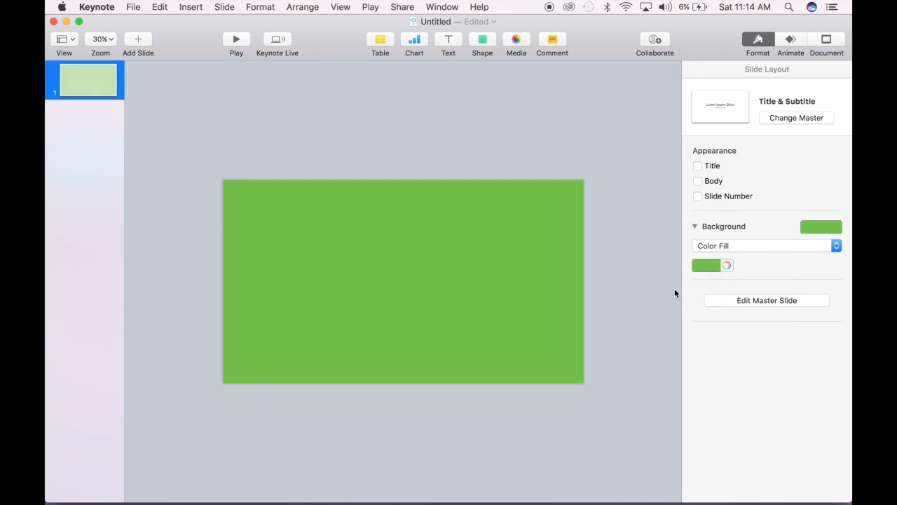
{"action": "left_click", "coordinate": [725, 265]}
{"action": "left_click", "coordinate": [491, 305]}
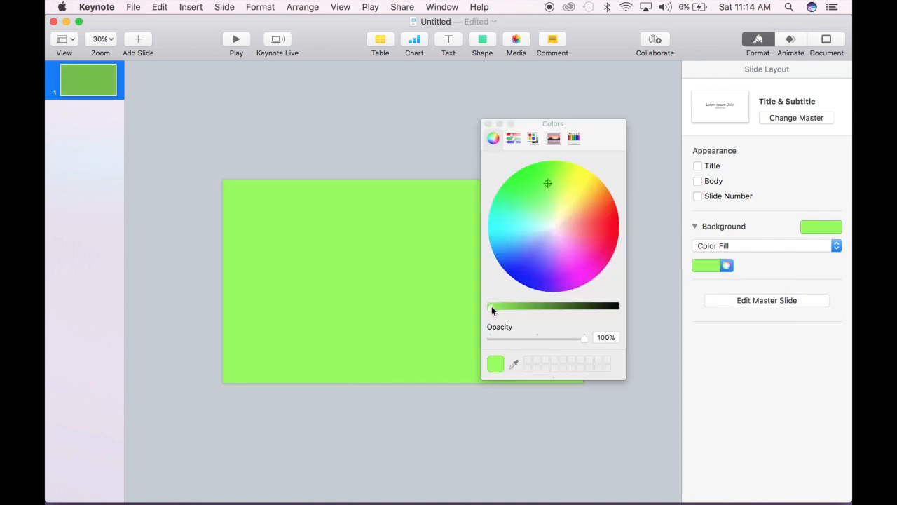
{"action": "mouse_move", "coordinate": [540, 180]}
{"action": "left_mouse_down"}
{"action": "mouse_move", "coordinate": [541, 197]}
{"action": "mouse_move", "coordinate": [529, 190]}
{"action": "left_mouse_up"}
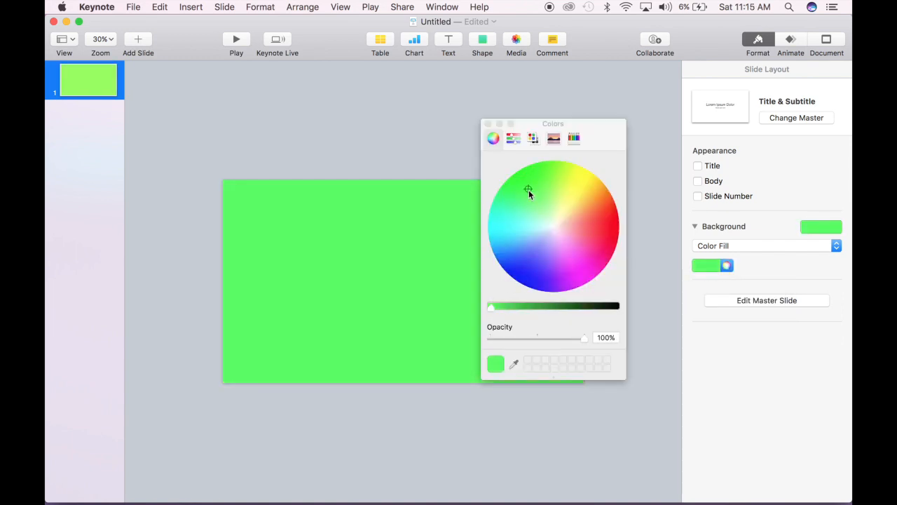
{"action": "left_click_drag", "start_coordinate": [492, 311], "coordinate": [501, 313]}
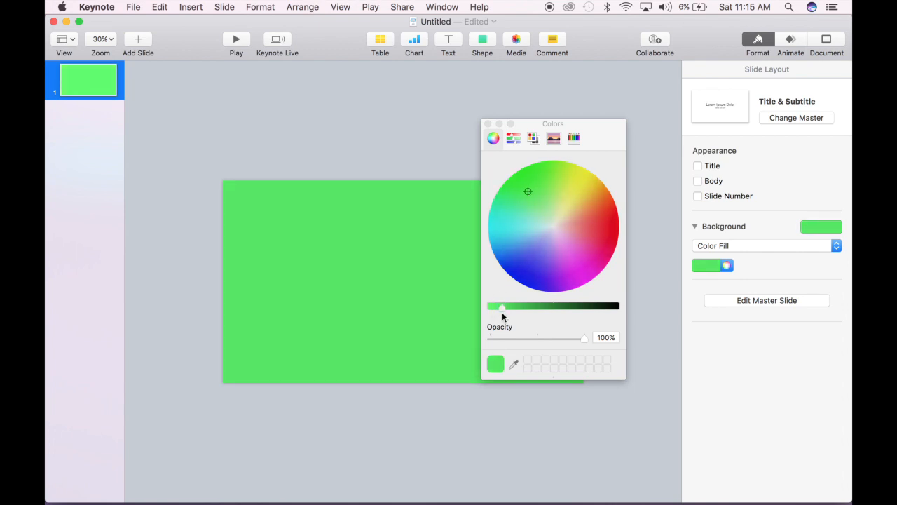
{"action": "left_click", "coordinate": [488, 124]}
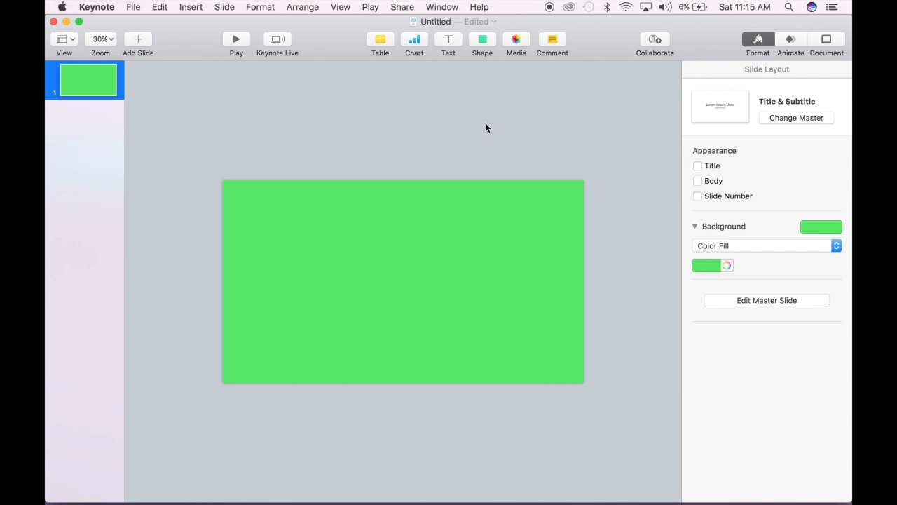
Step: Open the file chooser for inserting media on the green slide
{"action": "left_click", "coordinate": [191, 7]}
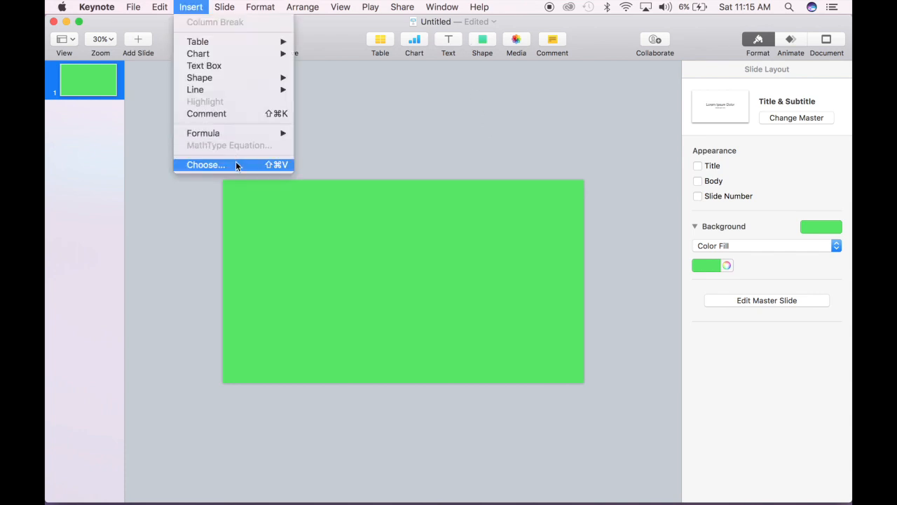
{"action": "left_click", "coordinate": [236, 162]}
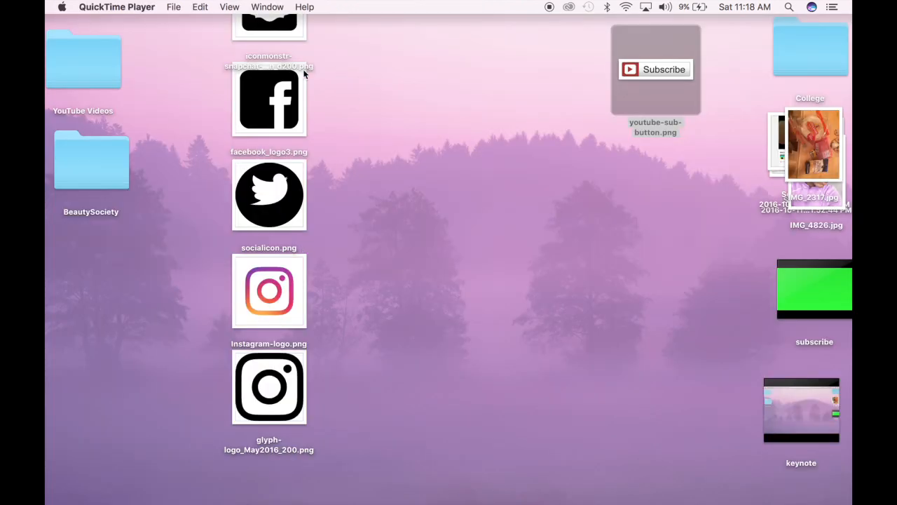
Step: Rearrange the Snapchat and the two Instagram logo files beside the Facebook and Twitter icons on the desktop
{"action": "left_click_drag", "start_coordinate": [297, 31], "coordinate": [398, 123]}
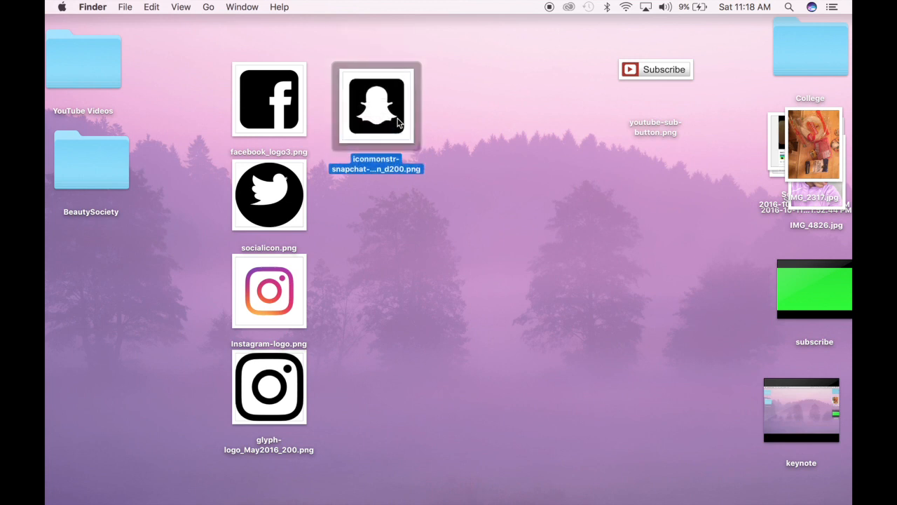
{"action": "left_click_drag", "start_coordinate": [273, 281], "coordinate": [393, 230]}
{"action": "left_click_drag", "start_coordinate": [287, 384], "coordinate": [396, 254]}
{"action": "left_click_drag", "start_coordinate": [382, 197], "coordinate": [495, 81]}
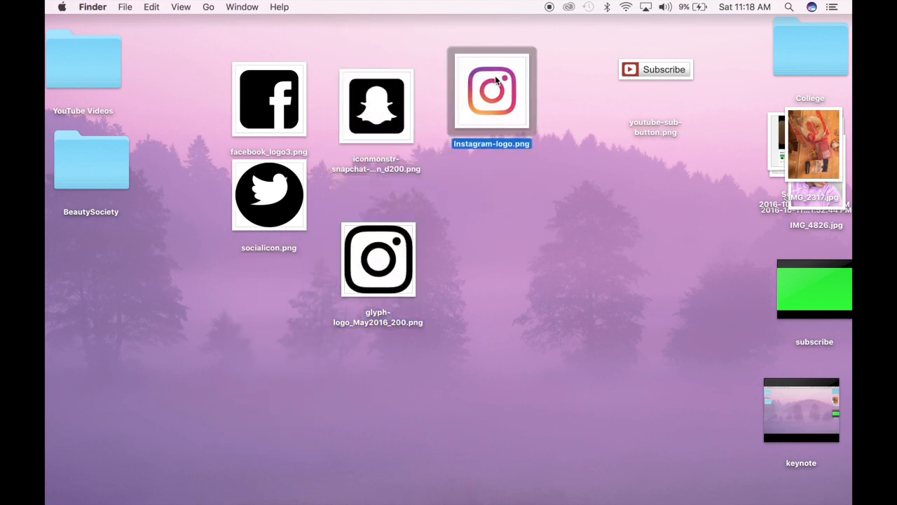
{"action": "left_click_drag", "start_coordinate": [408, 246], "coordinate": [379, 219]}
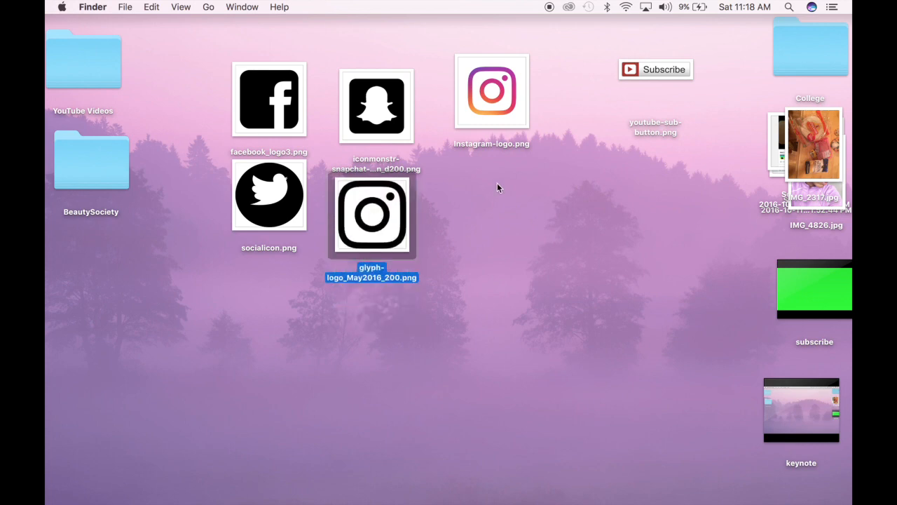
Step: Switch to Chrome and save the previewed red Subscribe button image to the Desktop as Subscribe-PNG-12
{"action": "mouse_move", "coordinate": [148, 494]}
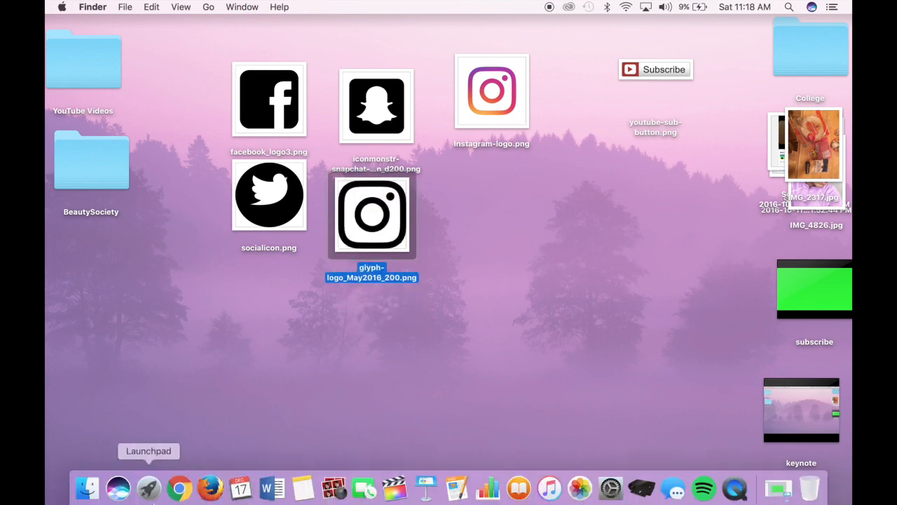
{"action": "left_click", "coordinate": [180, 495]}
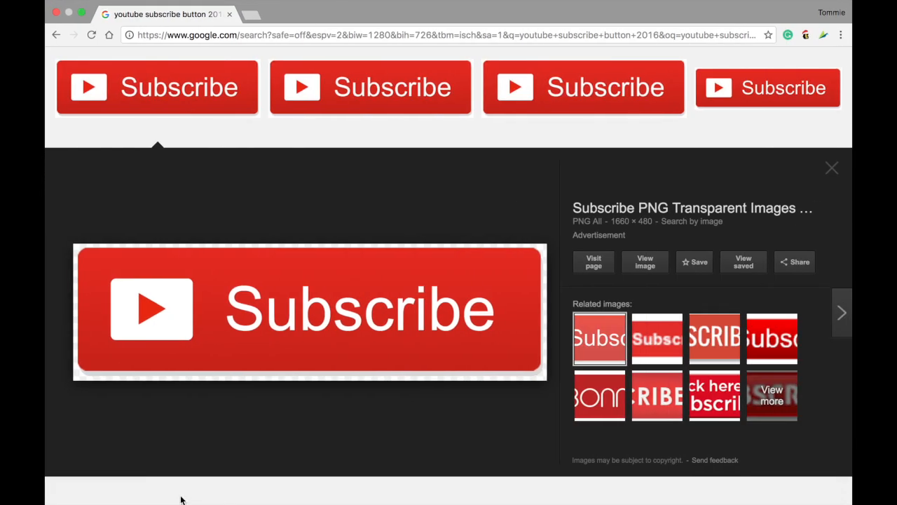
{"action": "right_click", "coordinate": [332, 269]}
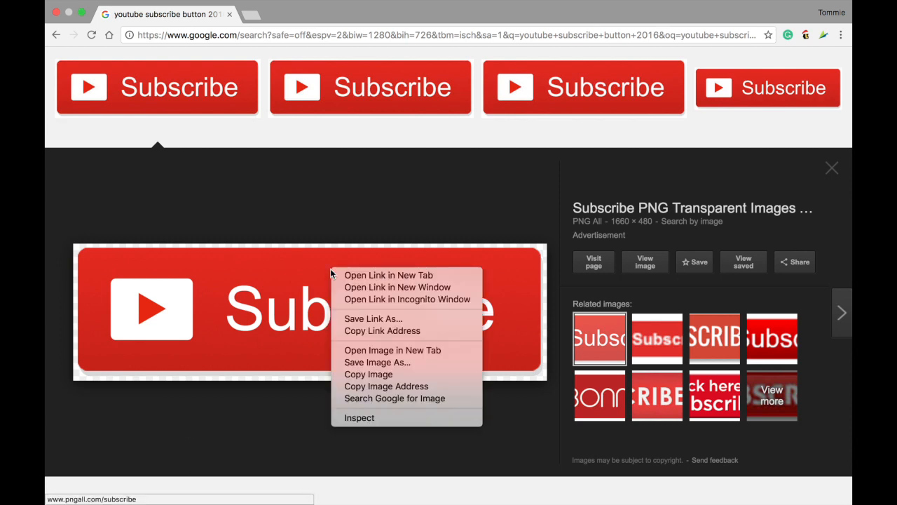
{"action": "left_click", "coordinate": [385, 363]}
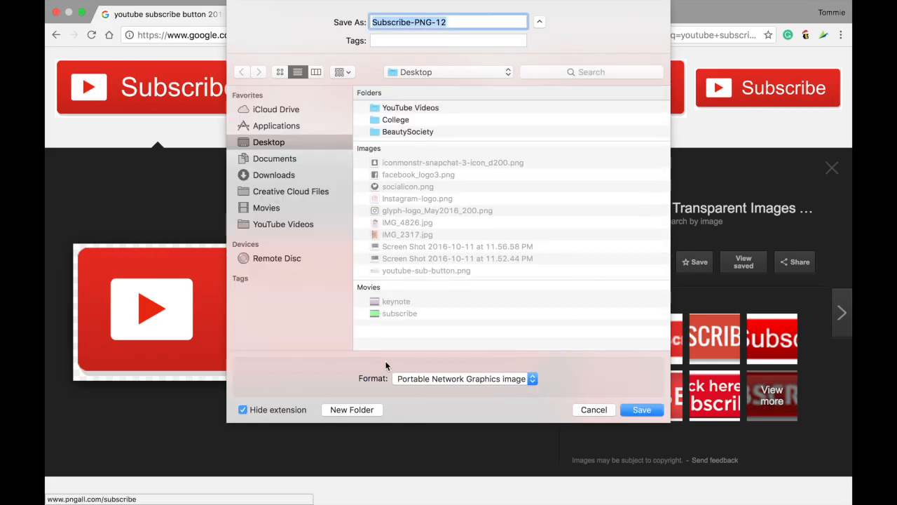
{"action": "key", "text": "Return"}
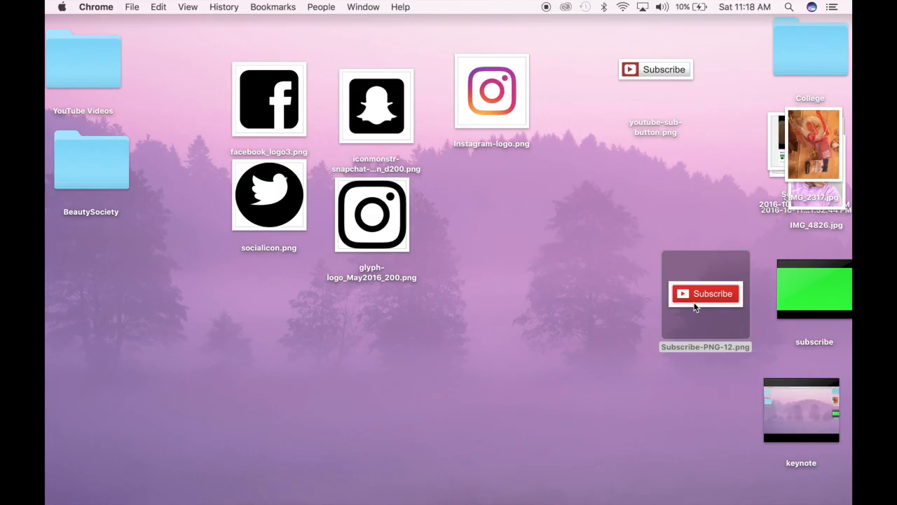
Step: Group Subscribe-PNG-12.png and youtube-sub-button.png one below the other on the desktop
{"action": "left_click_drag", "start_coordinate": [695, 307], "coordinate": [622, 208]}
{"action": "left_click_drag", "start_coordinate": [650, 76], "coordinate": [615, 90]}
{"action": "left_click", "coordinate": [615, 218]}
{"action": "left_click_drag", "start_coordinate": [635, 197], "coordinate": [602, 187]}
{"action": "left_click", "coordinate": [464, 306]}
Step: Switch to Keynote and insert Subscribe-PNG-12.png from the Desktop folder onto the green slide
{"action": "mouse_move", "coordinate": [393, 499]}
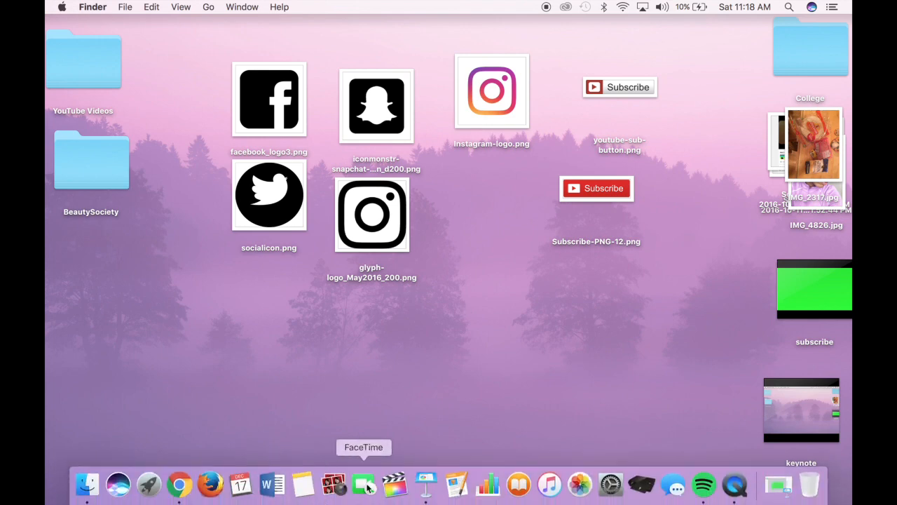
{"action": "left_click", "coordinate": [425, 484]}
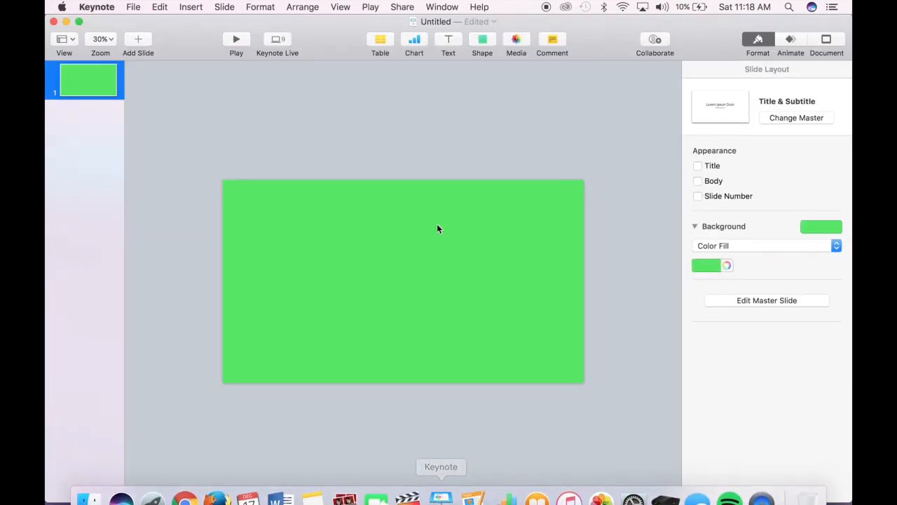
{"action": "left_click", "coordinate": [188, 7]}
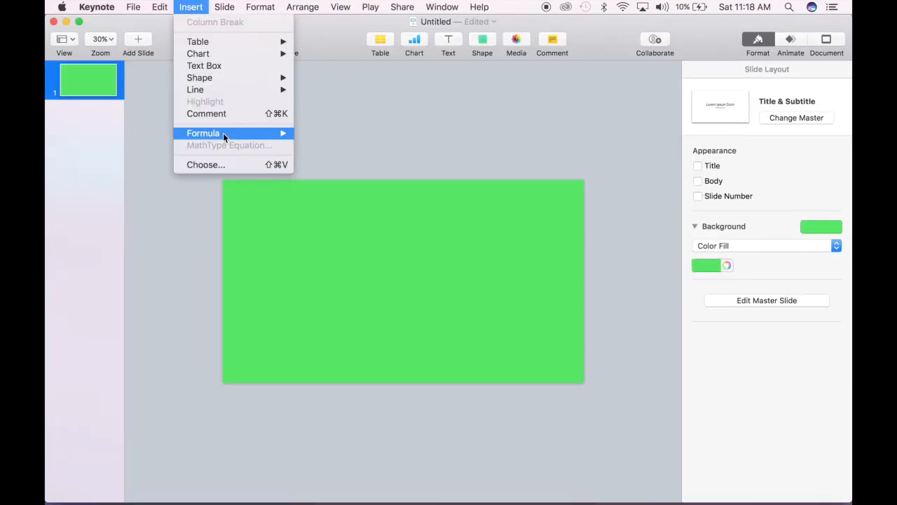
{"action": "left_click", "coordinate": [203, 164]}
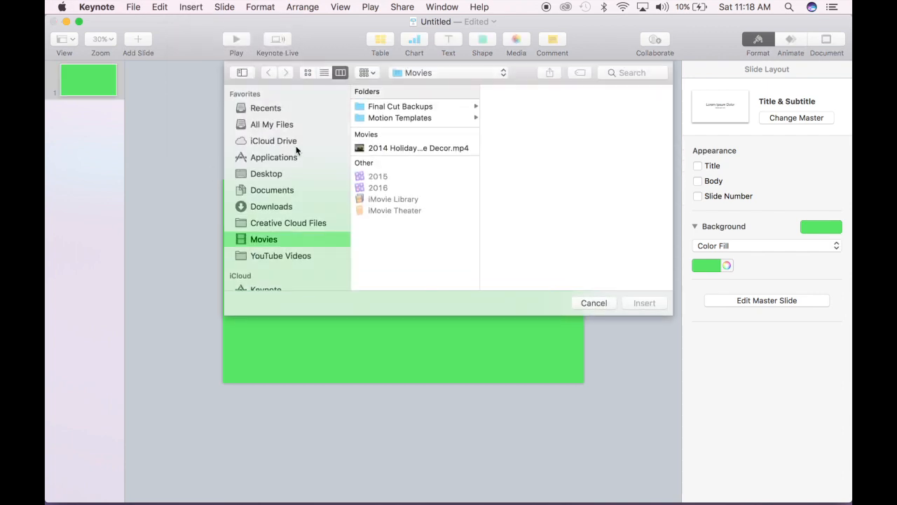
{"action": "left_click", "coordinate": [279, 190]}
{"action": "left_click", "coordinate": [280, 174]}
{"action": "scroll", "coordinate": [405, 146], "scroll_direction": "down", "scroll_amount": 2}
{"action": "double_click", "coordinate": [397, 232]}
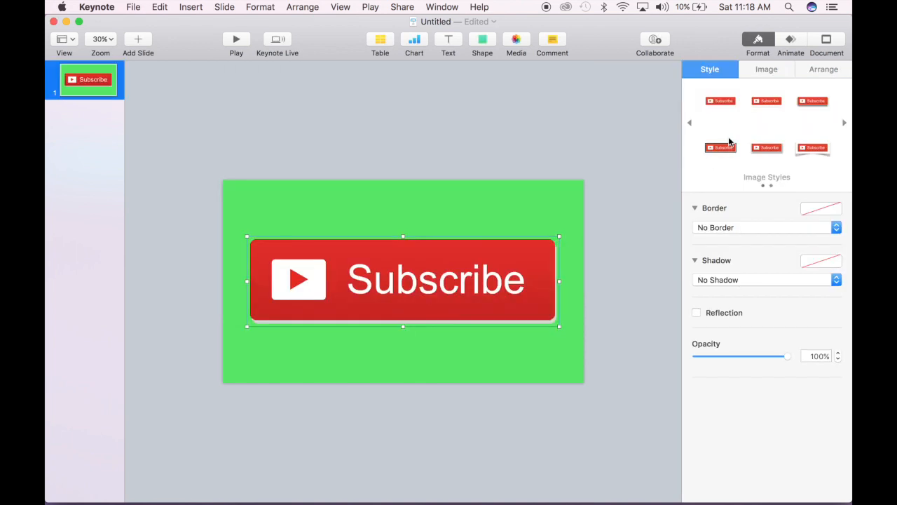
Step: Turn on the Subscribe image's reflection and make its pale outer edge transparent with Instant Alpha
{"action": "left_click", "coordinate": [696, 313]}
{"action": "double_click", "coordinate": [484, 272]}
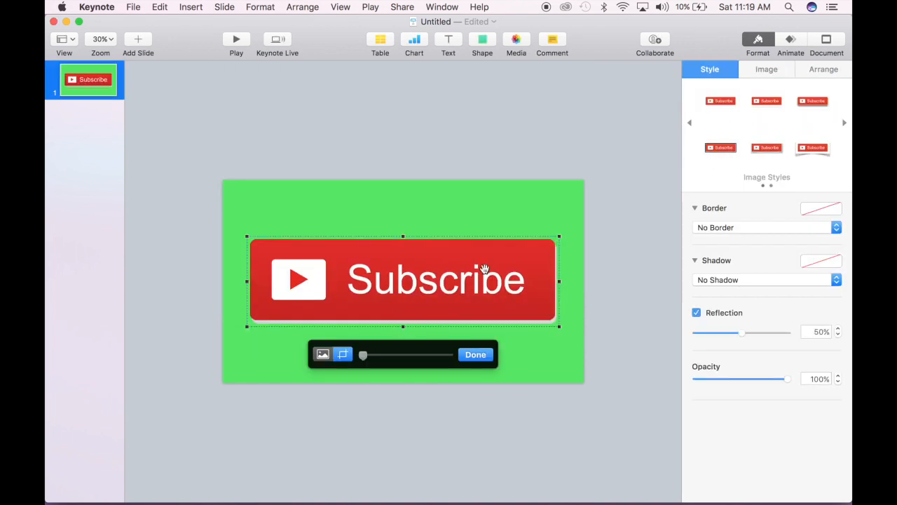
{"action": "left_click", "coordinate": [768, 73]}
{"action": "left_click", "coordinate": [752, 197]}
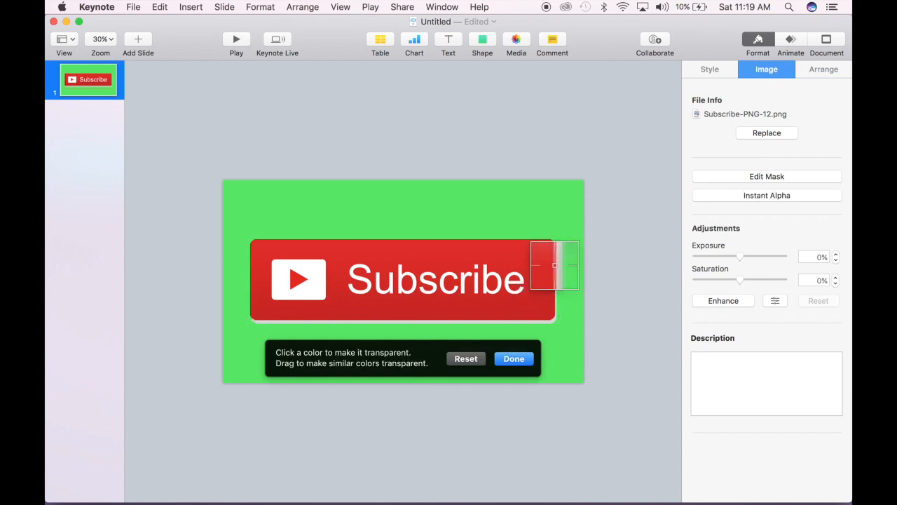
{"action": "left_click_drag", "start_coordinate": [554, 264], "coordinate": [558, 324]}
{"action": "left_click", "coordinate": [526, 359]}
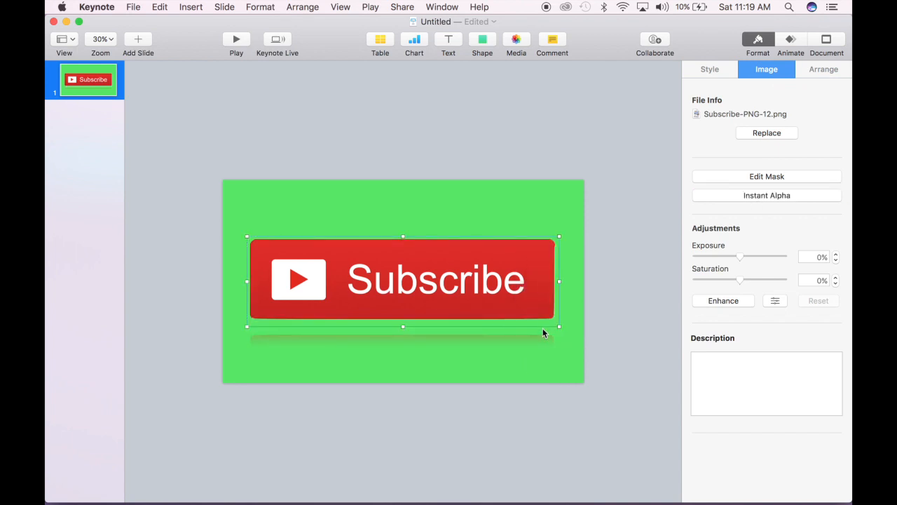
Step: Apply the first plain image style to remove the reflection, and shrink the Subscribe button into the slide's lower-left corner
{"action": "left_click", "coordinate": [702, 67]}
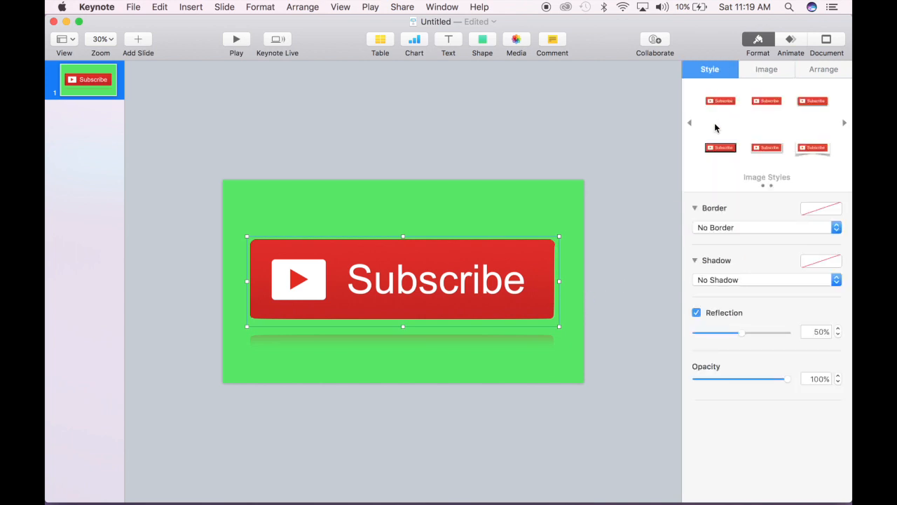
{"action": "left_click", "coordinate": [722, 103]}
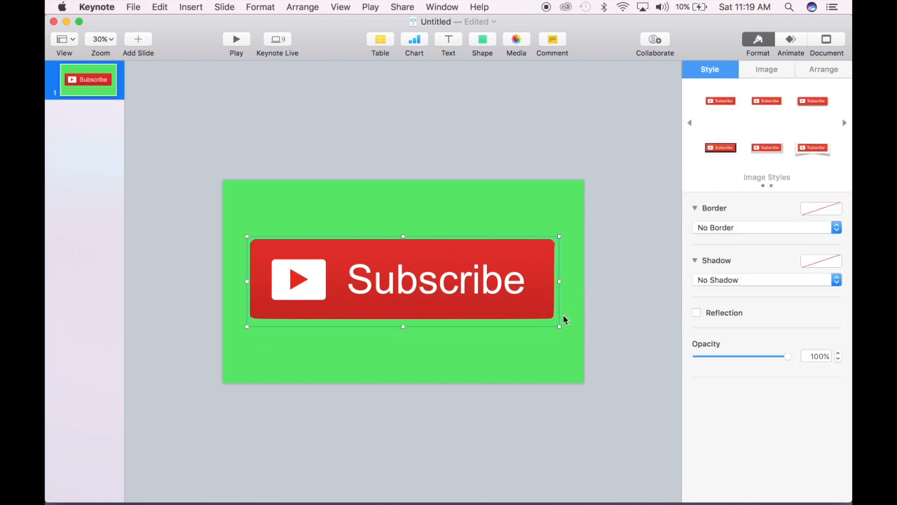
{"action": "left_click_drag", "start_coordinate": [560, 237], "coordinate": [319, 356]}
{"action": "left_click", "coordinate": [382, 318]}
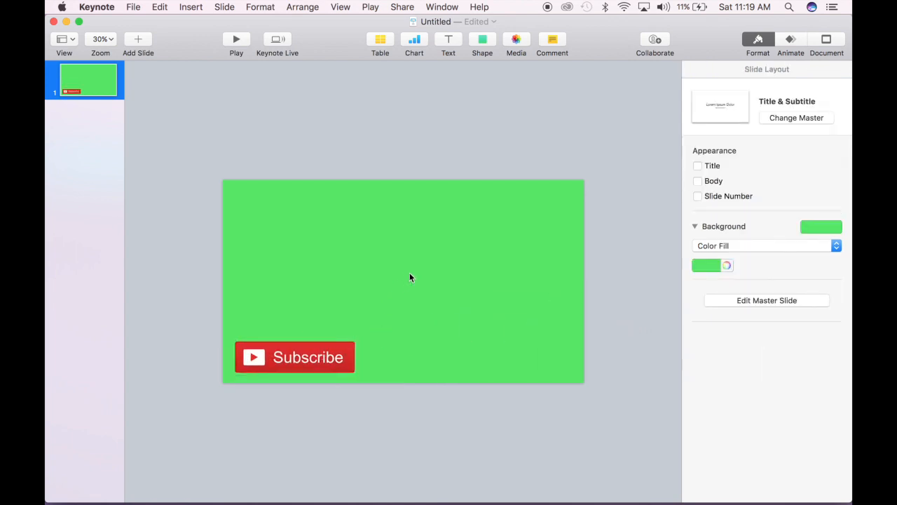
Step: Add the Confetti build-in effect to the Subscribe image
{"action": "left_click", "coordinate": [303, 363]}
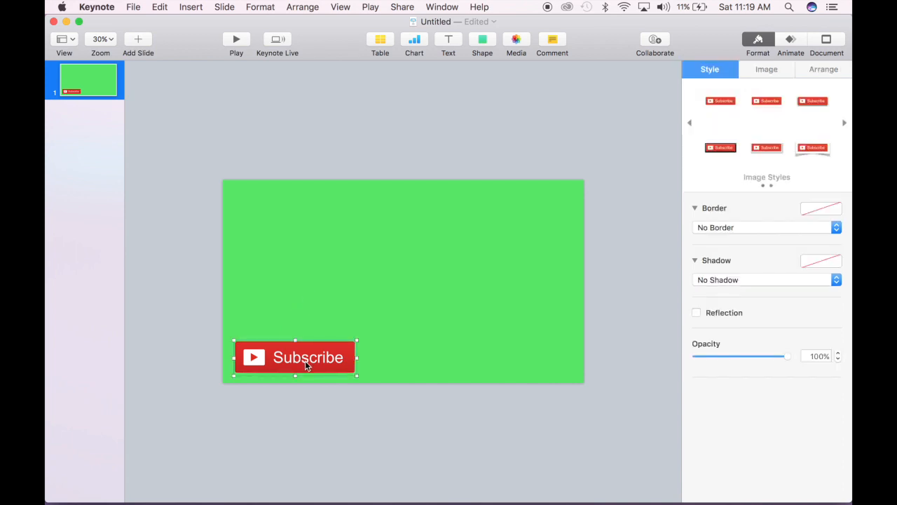
{"action": "left_click", "coordinate": [793, 43]}
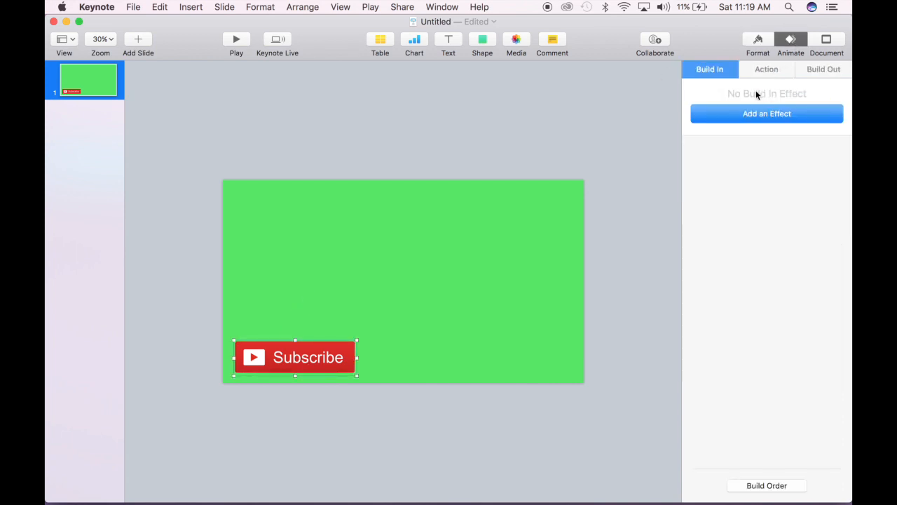
{"action": "left_click", "coordinate": [751, 116]}
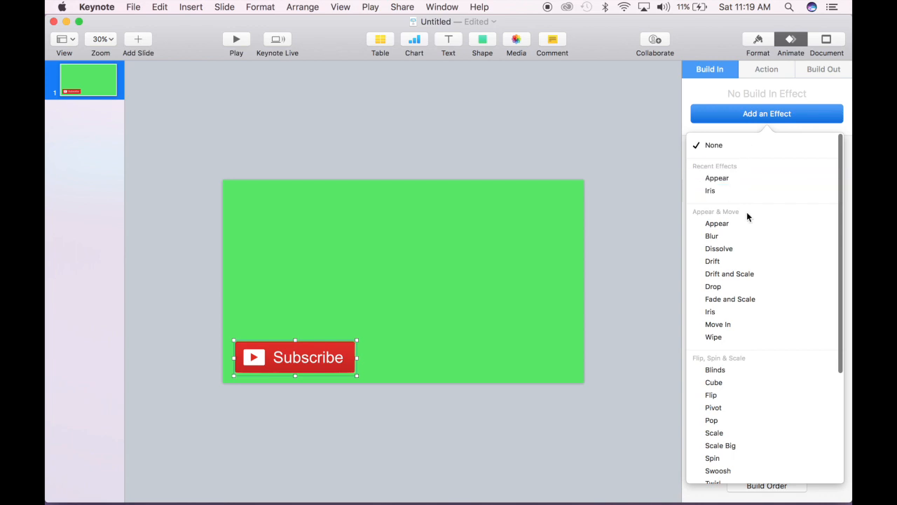
{"action": "scroll", "coordinate": [751, 288], "scroll_direction": "down", "scroll_amount": 1}
{"action": "scroll", "coordinate": [743, 368], "scroll_direction": "down", "scroll_amount": 5}
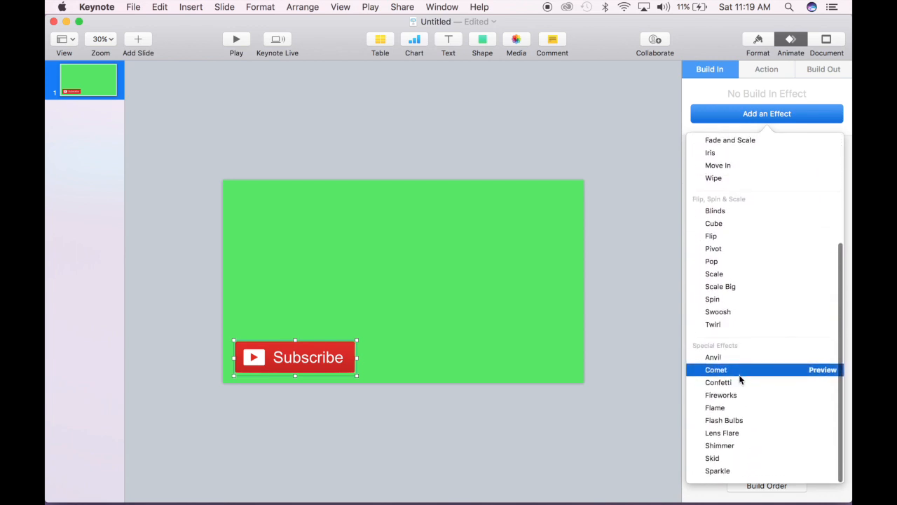
{"action": "left_click", "coordinate": [737, 382]}
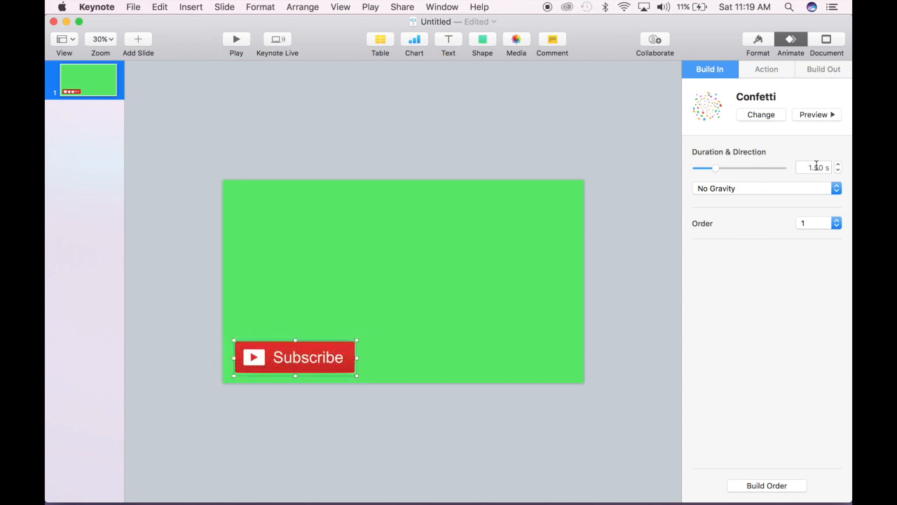
Step: Add a Bounce action effect to the Subscribe image and adjust its number of bounces and duration
{"action": "left_click", "coordinate": [768, 70]}
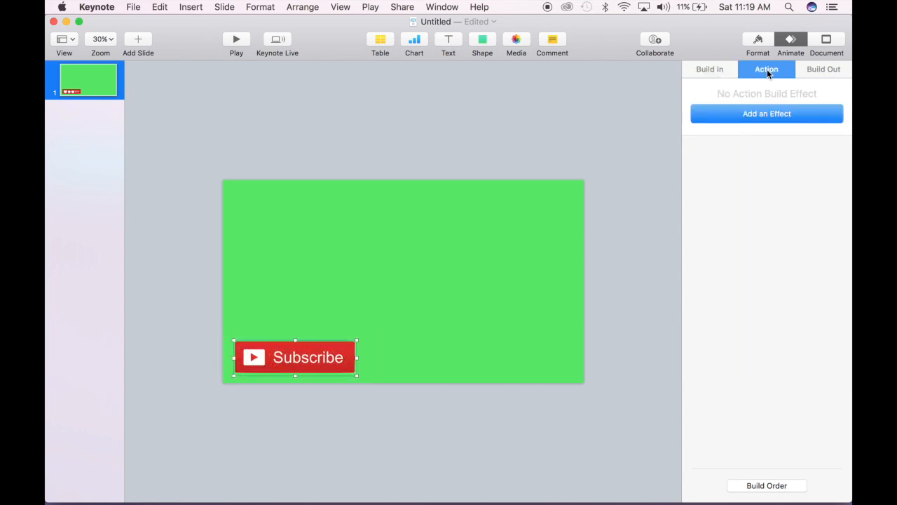
{"action": "left_click", "coordinate": [763, 112]}
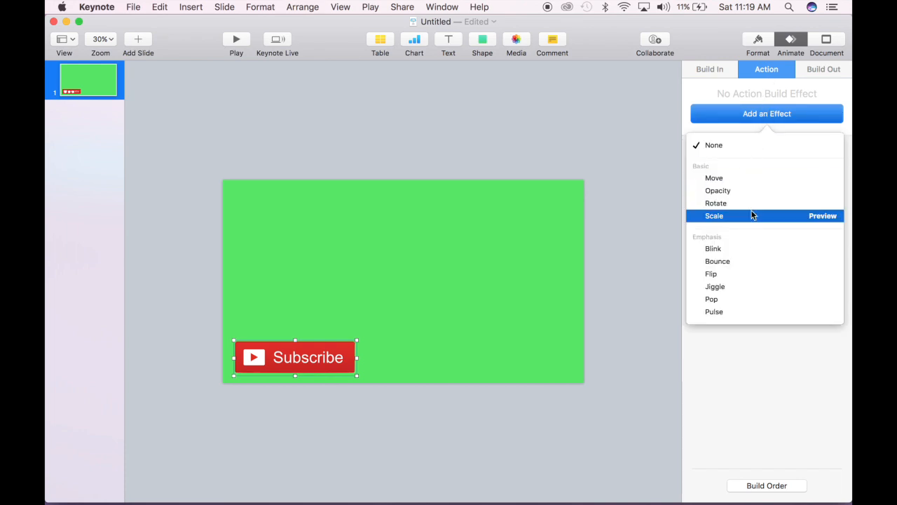
{"action": "left_click", "coordinate": [741, 262]}
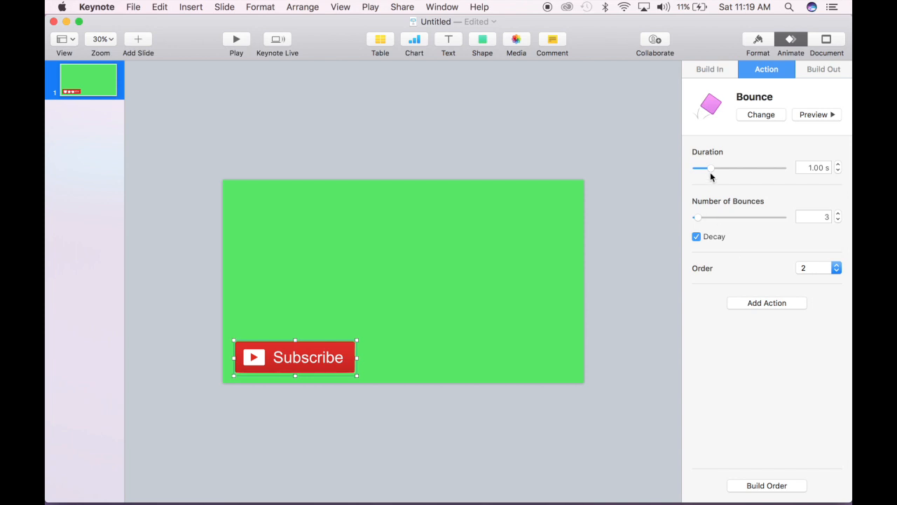
{"action": "left_click", "coordinate": [838, 213]}
{"action": "left_click", "coordinate": [837, 164]}
{"action": "left_click", "coordinate": [817, 115]}
{"action": "left_click", "coordinate": [838, 171]}
Step: Add the Move Out build-out effect to the Subscribe image
{"action": "left_click", "coordinate": [825, 68]}
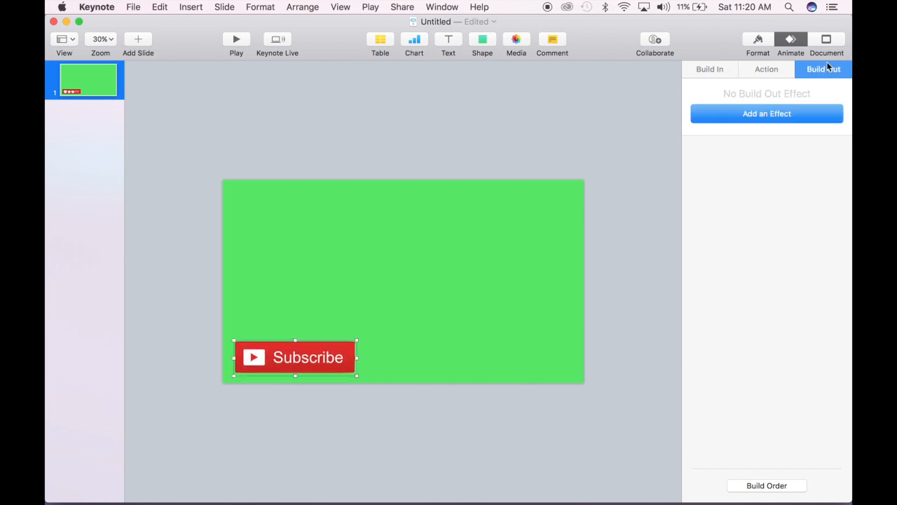
{"action": "left_click", "coordinate": [774, 116]}
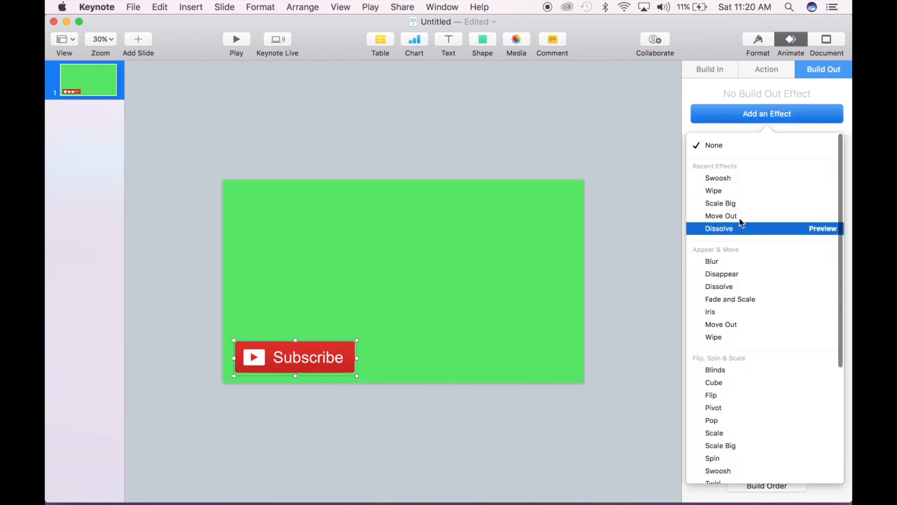
{"action": "left_click", "coordinate": [741, 216]}
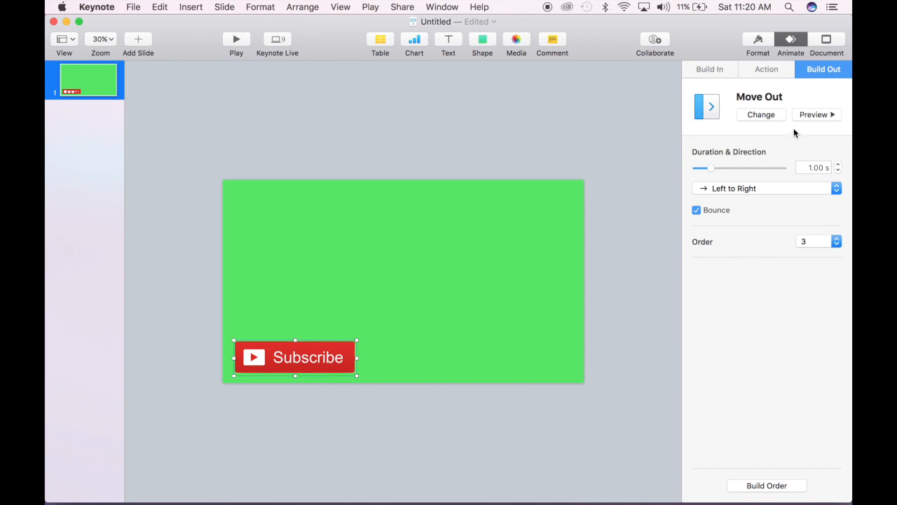
Step: Examine the sequence of the Subscribe image's animations in the build order list
{"action": "left_click", "coordinate": [760, 488]}
{"action": "left_click_drag", "start_coordinate": [269, 187], "coordinate": [268, 176]}
{"action": "left_click_drag", "start_coordinate": [259, 208], "coordinate": [258, 192]}
Step: Try the Drop and Move In build-in effects on the Subscribe image in place of Confetti
{"action": "left_click", "coordinate": [723, 71]}
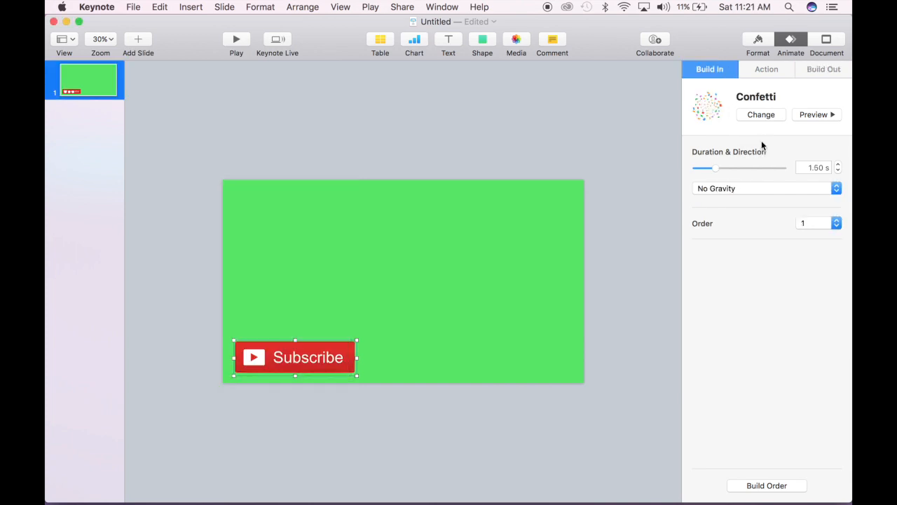
{"action": "left_click", "coordinate": [773, 115]}
{"action": "left_click", "coordinate": [775, 297]}
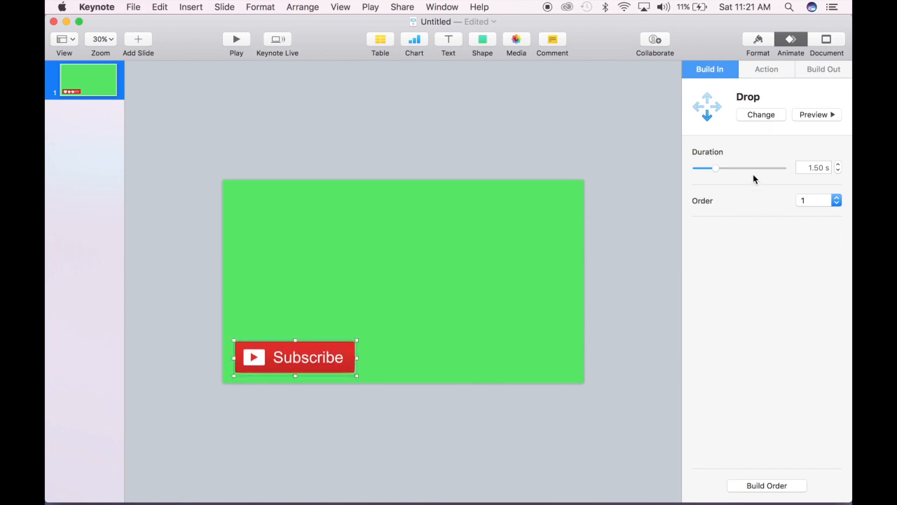
{"action": "left_click", "coordinate": [750, 116]}
{"action": "left_click", "coordinate": [747, 339]}
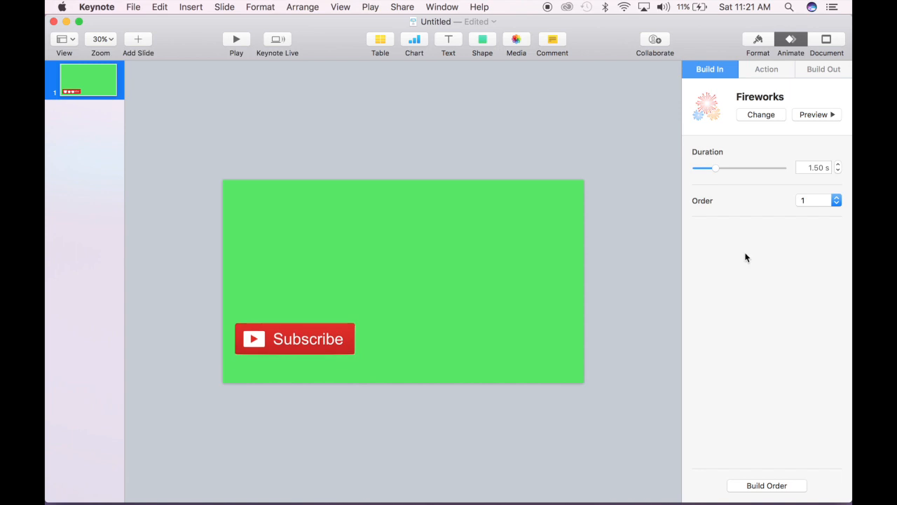
Step: Try the Anvil and Comet build-in effects on the Subscribe image
{"action": "left_click", "coordinate": [756, 113]}
{"action": "scroll", "coordinate": [794, 380], "scroll_direction": "down", "scroll_amount": 5}
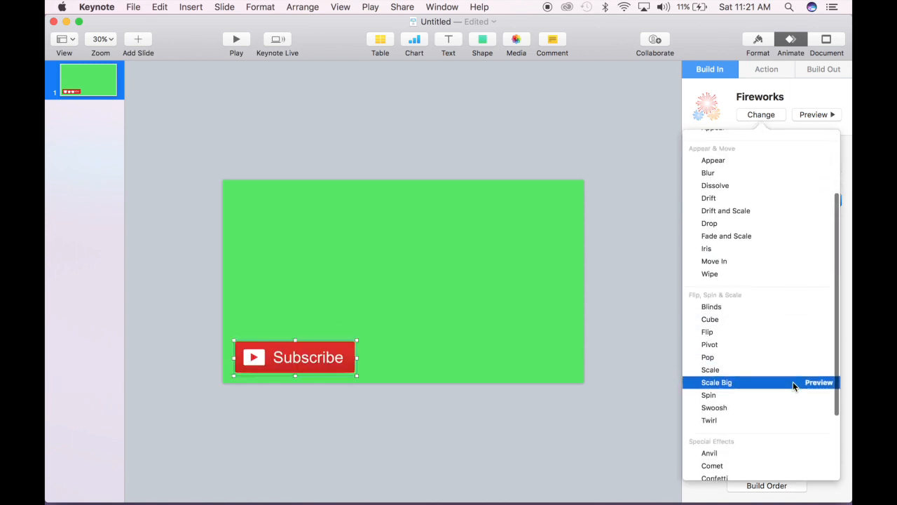
{"action": "scroll", "coordinate": [794, 379], "scroll_direction": "down", "scroll_amount": 3}
{"action": "left_click", "coordinate": [780, 352]}
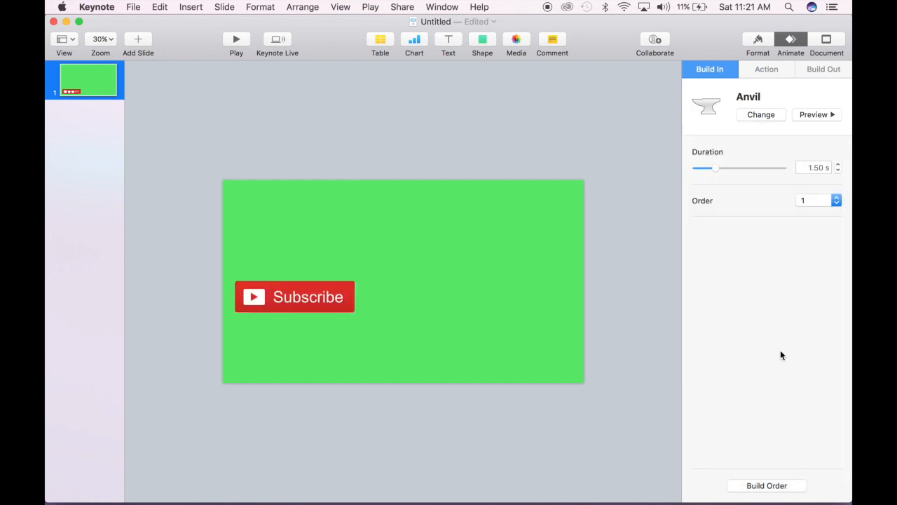
{"action": "left_click", "coordinate": [754, 117]}
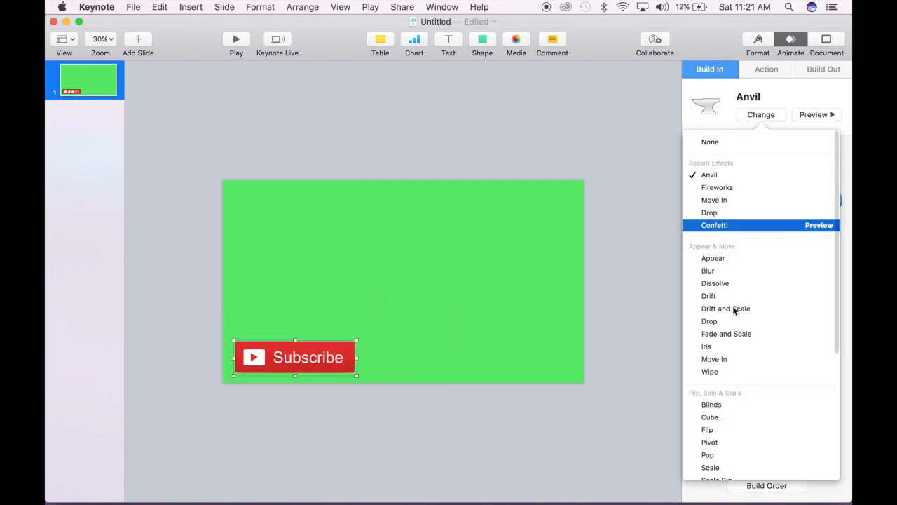
{"action": "scroll", "coordinate": [732, 336], "scroll_direction": "down", "scroll_amount": 5}
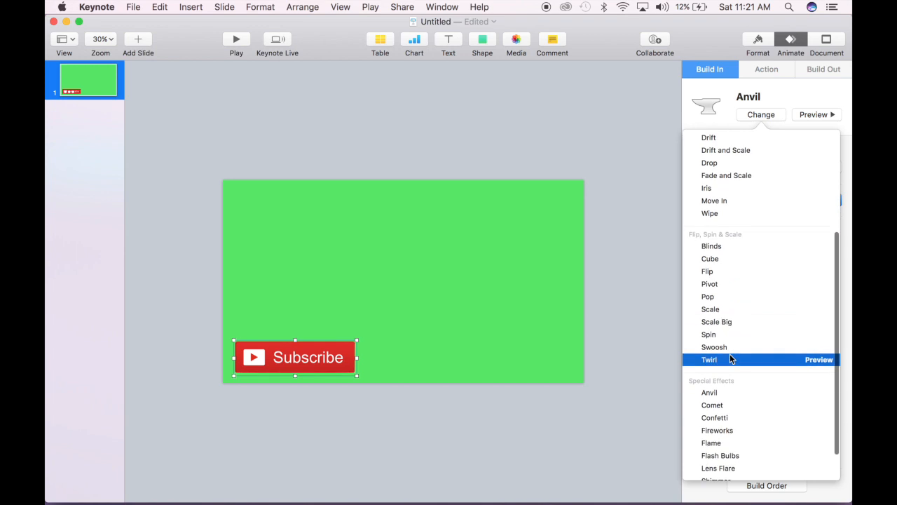
{"action": "left_click", "coordinate": [733, 405]}
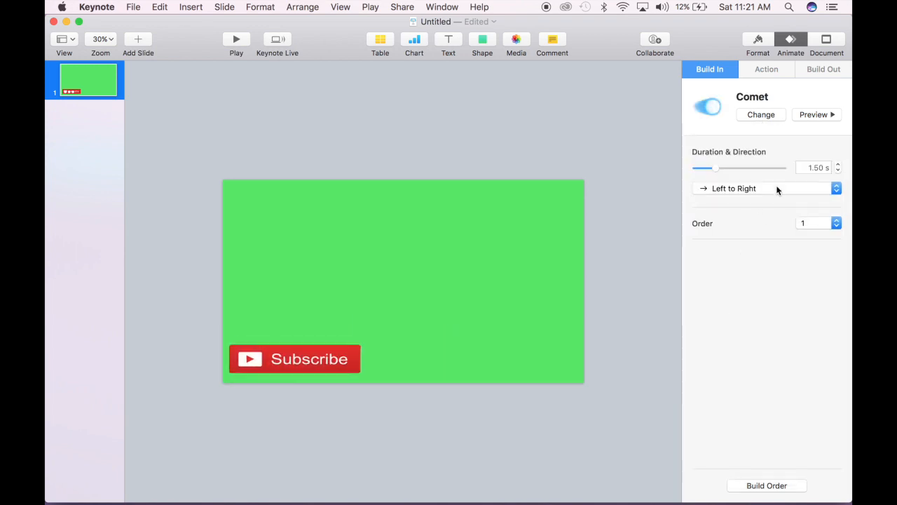
Step: Try the Flash Bulbs build-in effect on the Subscribe image, and replace it with Sparkle
{"action": "left_click", "coordinate": [761, 115]}
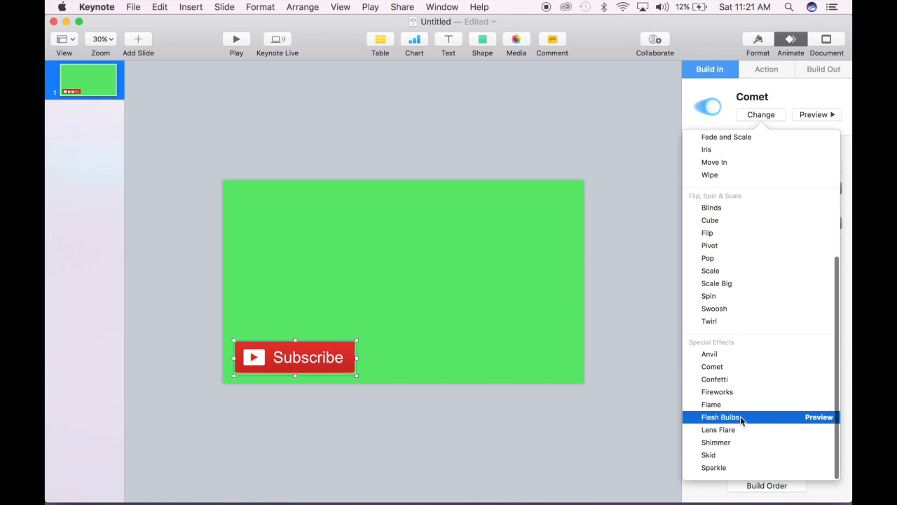
{"action": "left_click", "coordinate": [740, 416]}
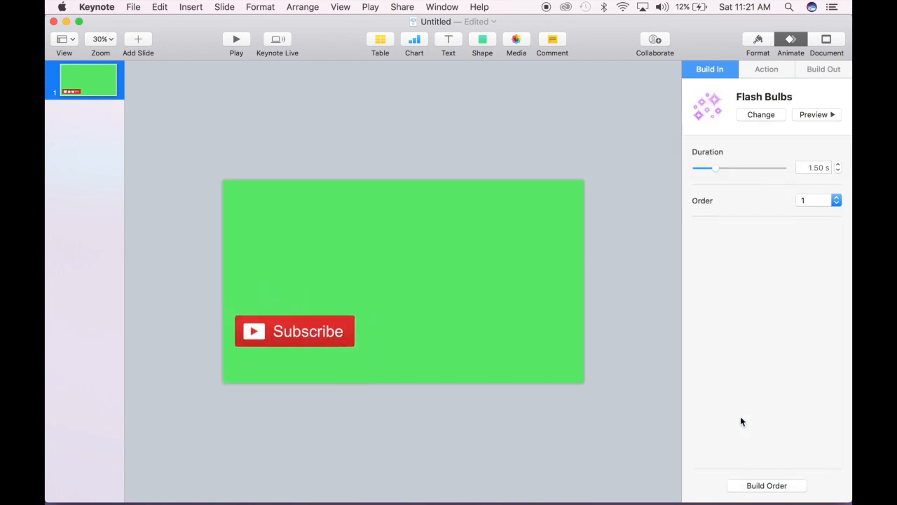
{"action": "left_click", "coordinate": [722, 467]}
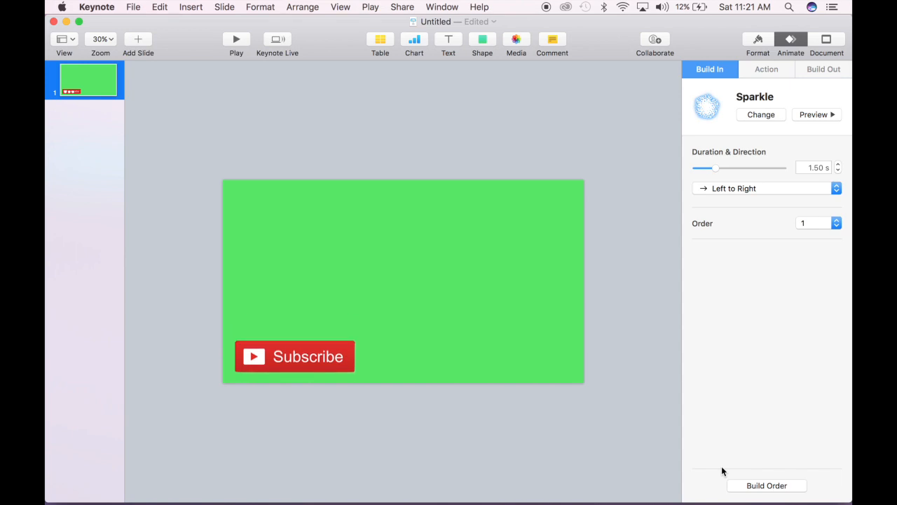
Step: Set up a self-playing QuickTime export in 720p with 0 seconds before the next slide and the next build
{"action": "left_click", "coordinate": [131, 7]}
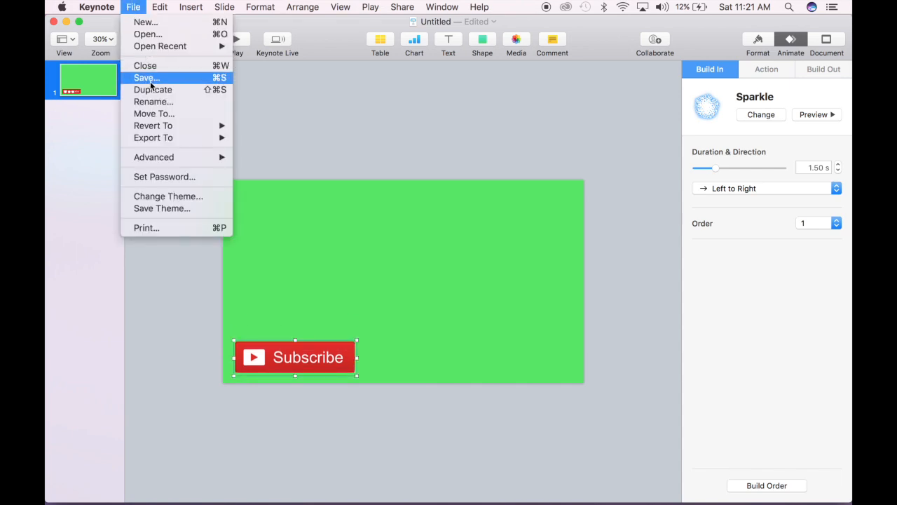
{"action": "mouse_move", "coordinate": [158, 139]}
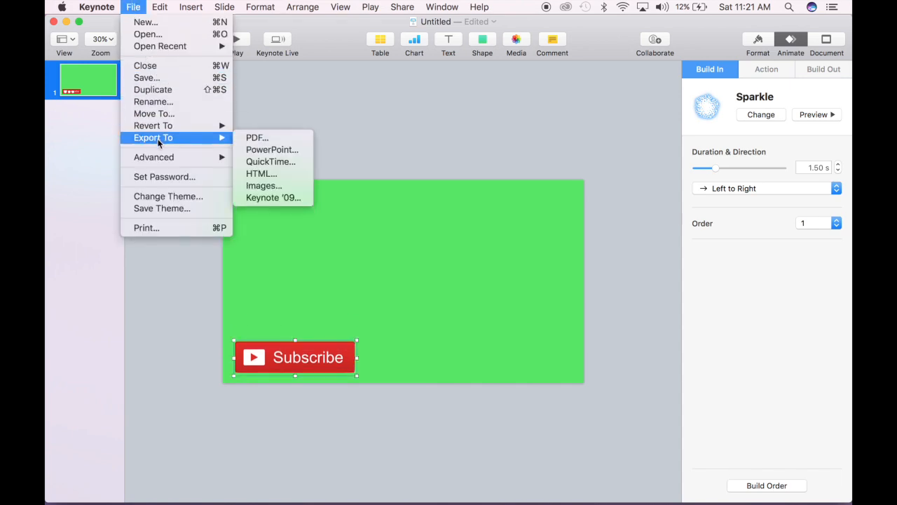
{"action": "left_click", "coordinate": [261, 162]}
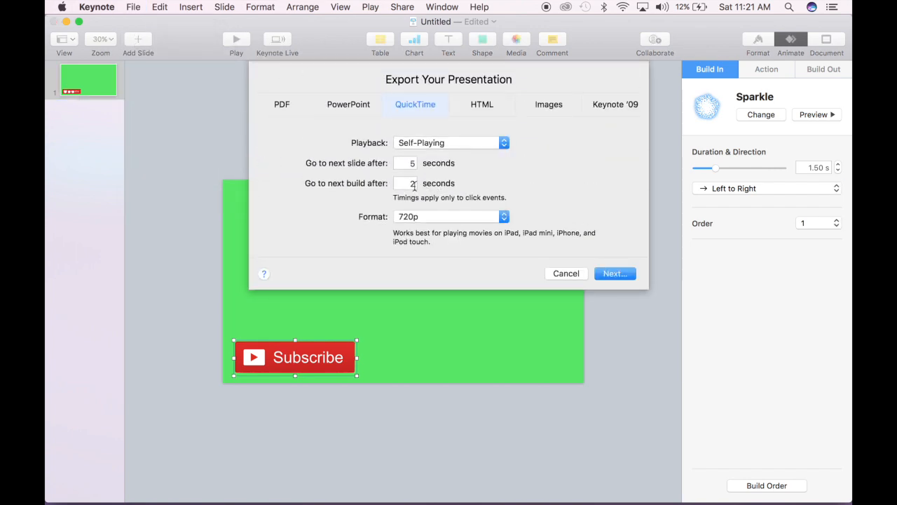
{"action": "left_click", "coordinate": [398, 163]}
{"action": "type", "text": "0"}
{"action": "left_click", "coordinate": [400, 180]}
{"action": "type", "text": "0"}
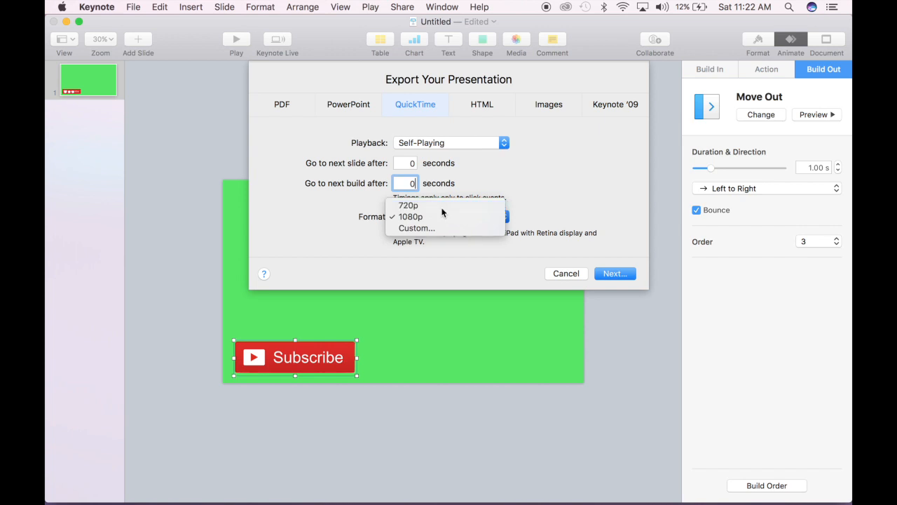
{"action": "left_click", "coordinate": [508, 247]}
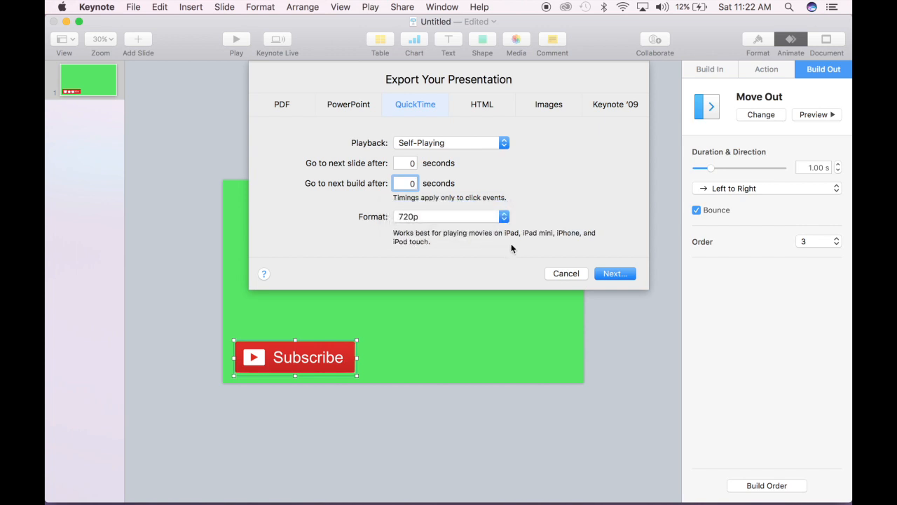
Step: Export the movie to the Desktop under the name Subscribe overlay
{"action": "left_click", "coordinate": [610, 272]}
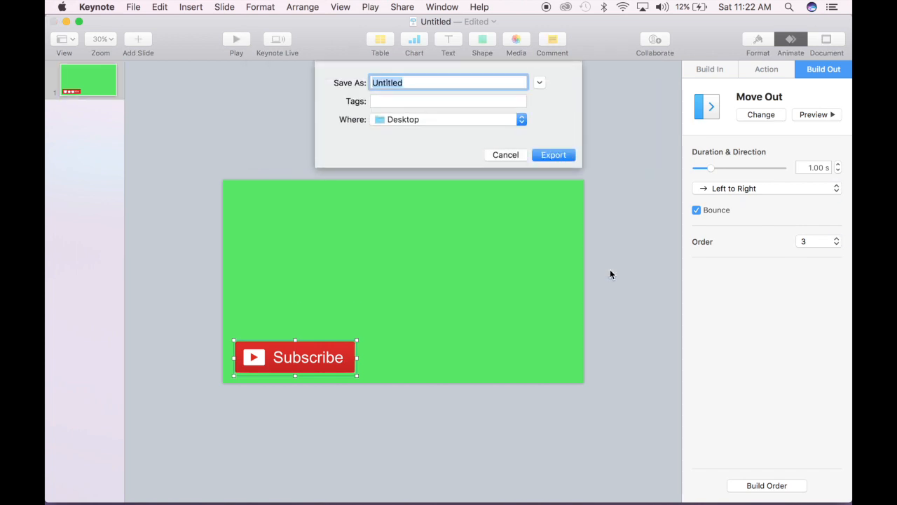
{"action": "type", "text": "key"}
{"action": "key", "text": "BackSpace"}
{"action": "type", "text": "Subscribe overla"}
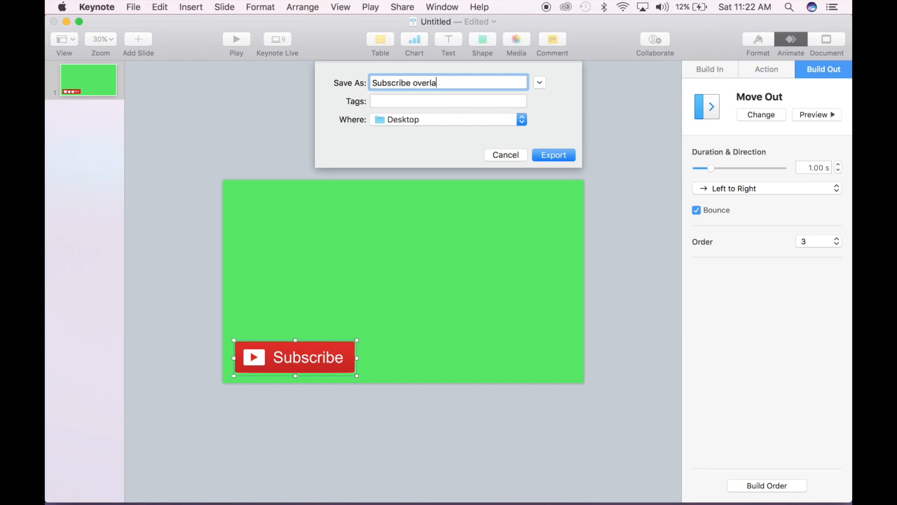
{"action": "key", "text": "Return"}
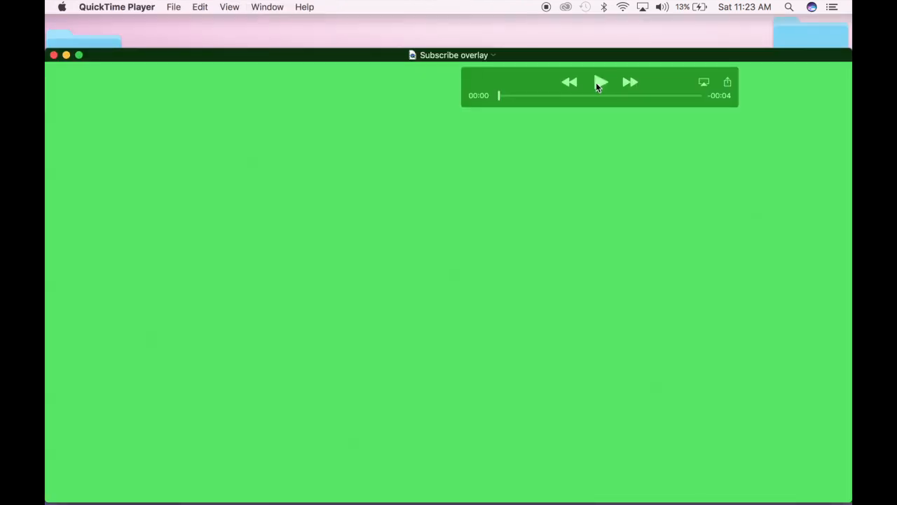
Step: Play the exported Subscribe overlay movie in QuickTime Player and close it
{"action": "left_click", "coordinate": [597, 83]}
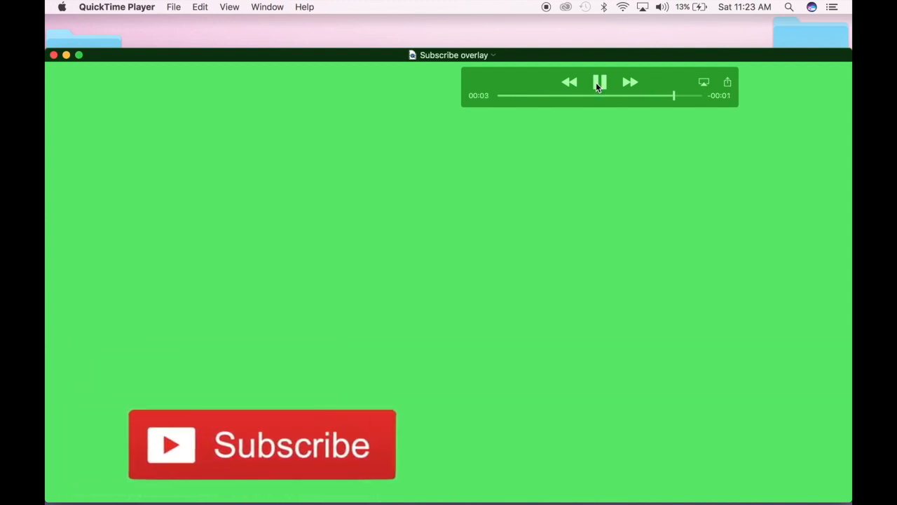
{"action": "left_click", "coordinate": [53, 55]}
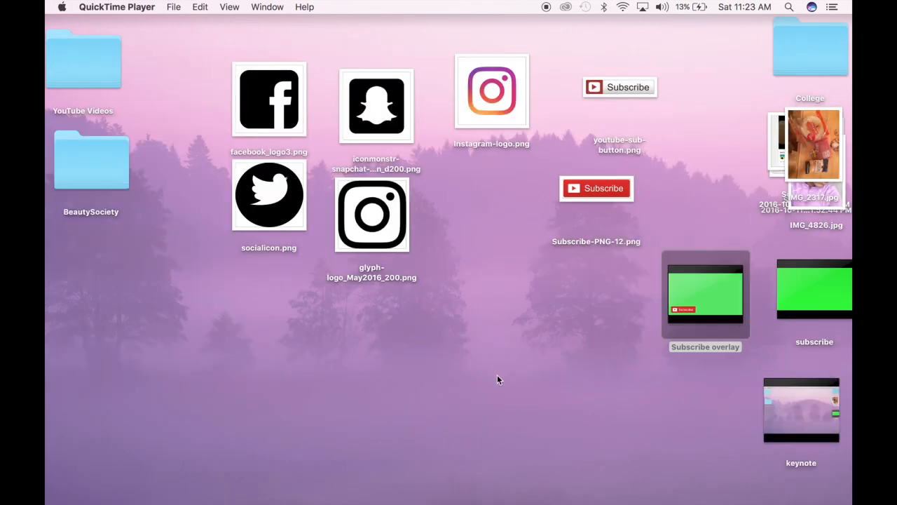
Step: Switch back to Keynote and delete the Subscribe image from the green slide
{"action": "mouse_move", "coordinate": [394, 499]}
{"action": "left_click", "coordinate": [427, 485]}
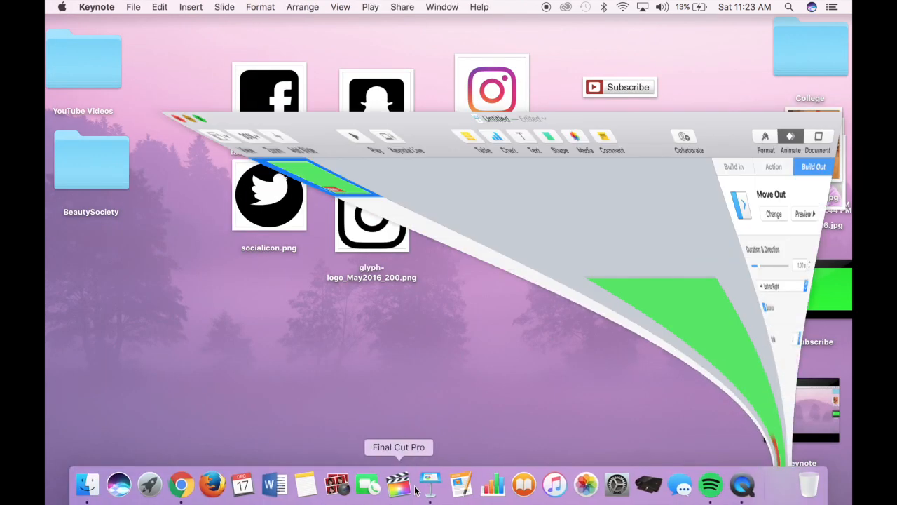
{"action": "key", "text": "Delete"}
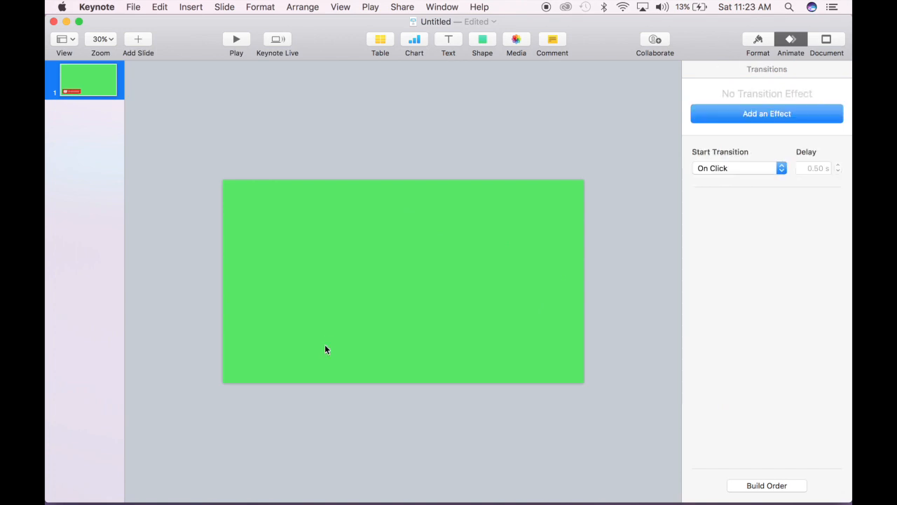
Step: Insert snapcode.png from the snapcodes folder in Downloads and place it smaller near the lower edge of the green slide
{"action": "left_click", "coordinate": [194, 7]}
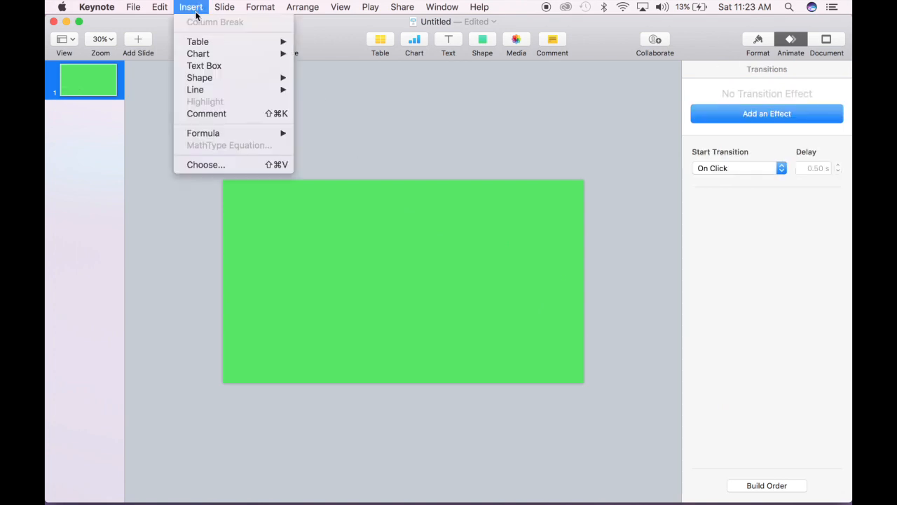
{"action": "mouse_move", "coordinate": [232, 132]}
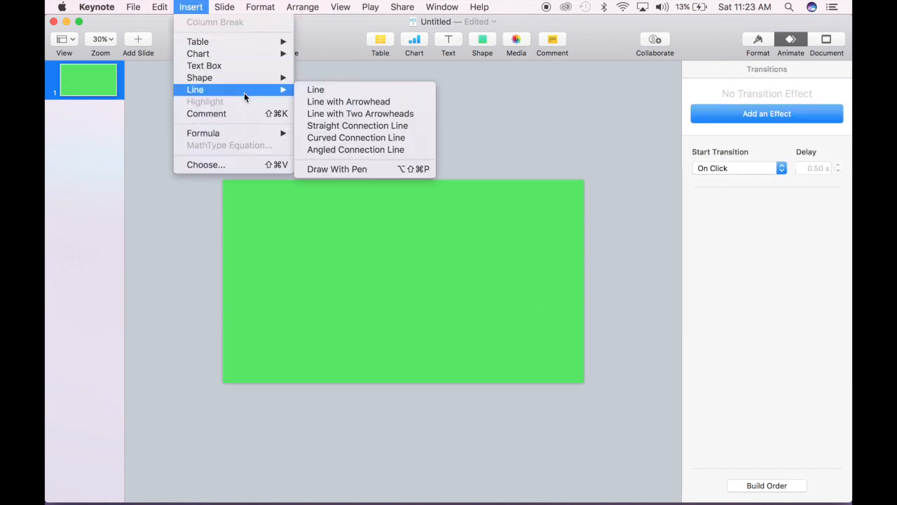
{"action": "left_click", "coordinate": [234, 164]}
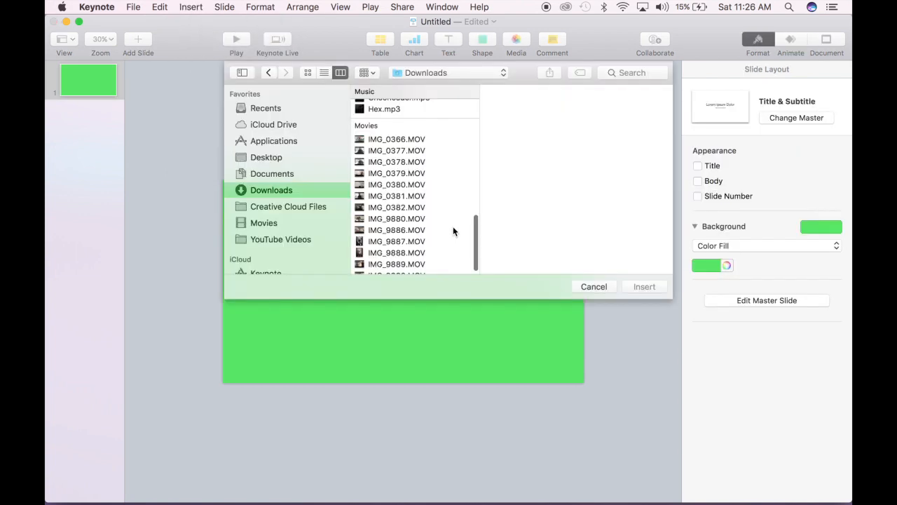
{"action": "scroll", "coordinate": [452, 230], "scroll_direction": "down", "scroll_amount": 1}
{"action": "scroll", "coordinate": [453, 231], "scroll_direction": "up", "scroll_amount": 10}
{"action": "scroll", "coordinate": [452, 231], "scroll_direction": "up", "scroll_amount": 3}
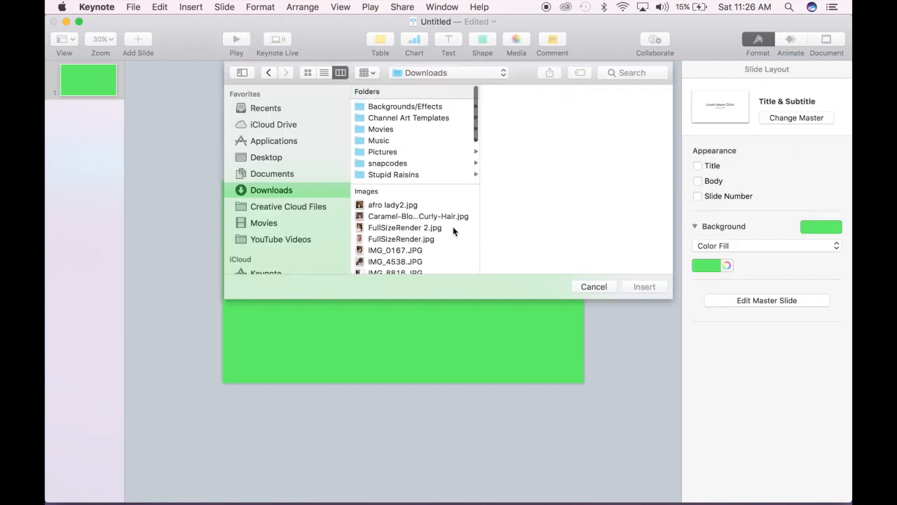
{"action": "left_click", "coordinate": [425, 162]}
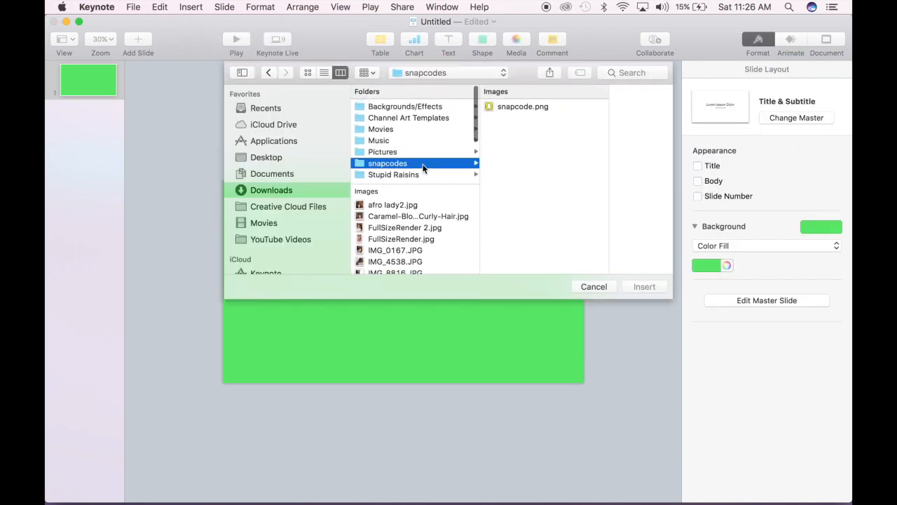
{"action": "left_click", "coordinate": [531, 107]}
{"action": "left_click", "coordinate": [645, 286]}
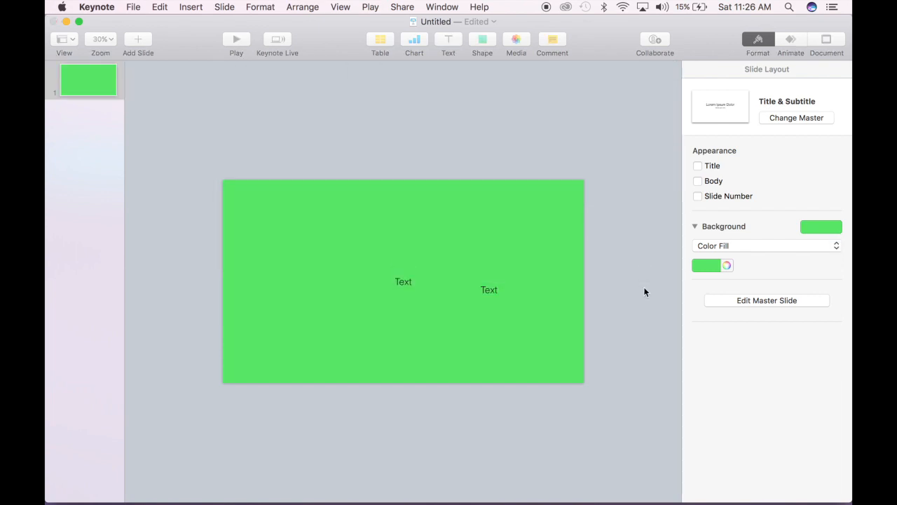
{"action": "left_click_drag", "start_coordinate": [500, 188], "coordinate": [369, 290]}
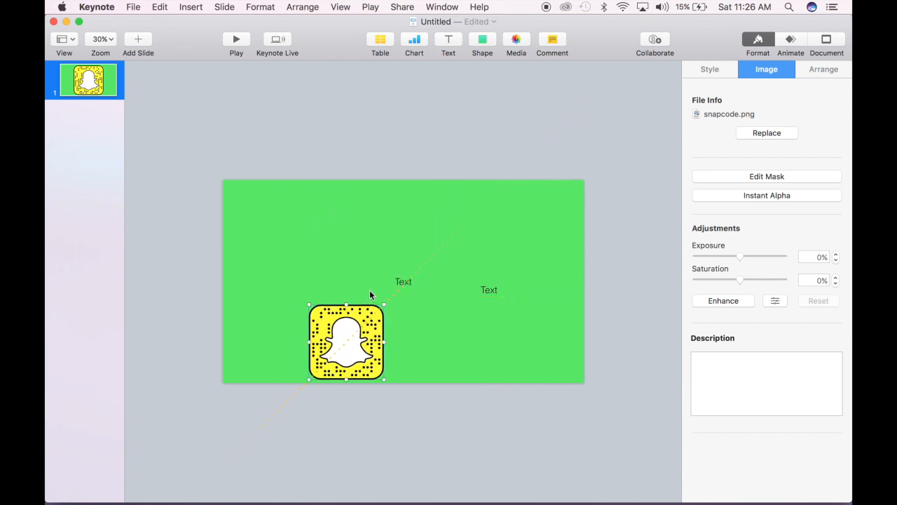
Step: Insert the Instagram-logo.png image onto the green slide
{"action": "left_click", "coordinate": [190, 7]}
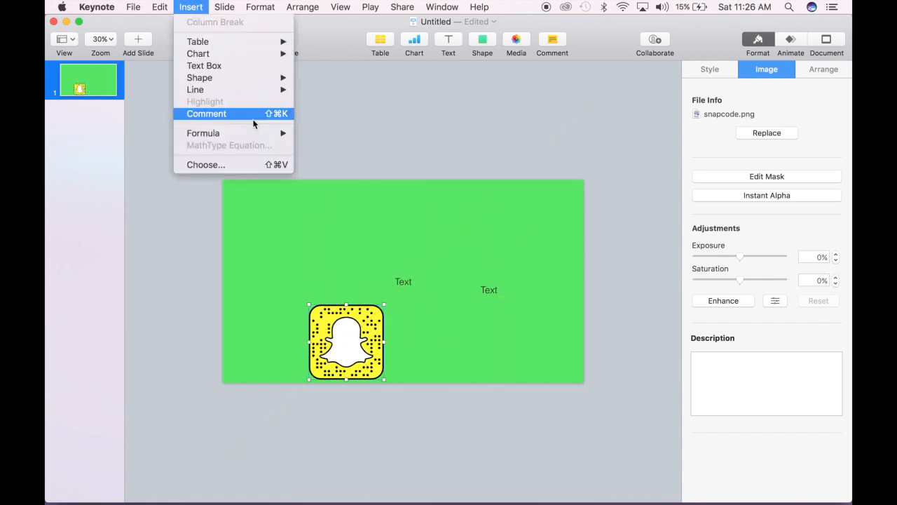
{"action": "left_click", "coordinate": [257, 164]}
{"action": "scroll", "coordinate": [386, 181], "scroll_direction": "down", "scroll_amount": 10}
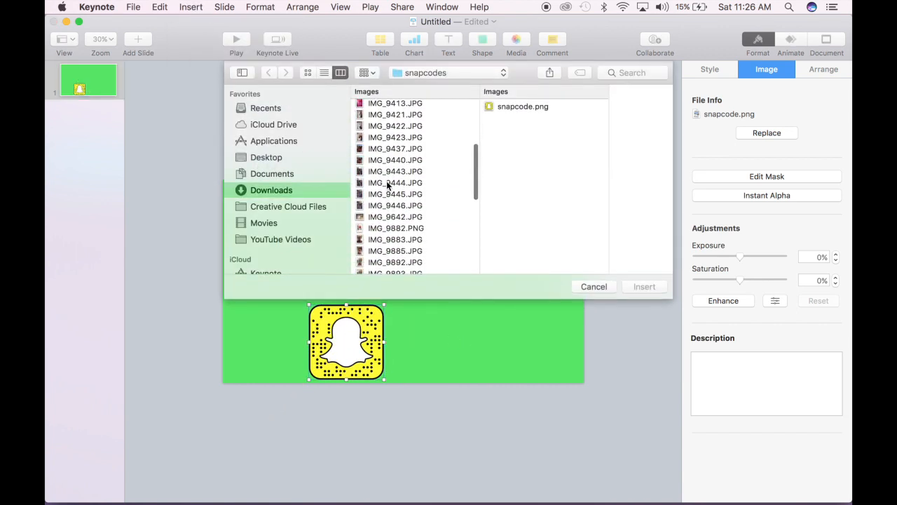
{"action": "scroll", "coordinate": [386, 181], "scroll_direction": "up", "scroll_amount": 10}
{"action": "left_click", "coordinate": [288, 162]}
{"action": "scroll", "coordinate": [438, 169], "scroll_direction": "down", "scroll_amount": 2}
{"action": "left_click", "coordinate": [424, 199]}
{"action": "left_click", "coordinate": [414, 208]}
{"action": "left_click", "coordinate": [644, 286]}
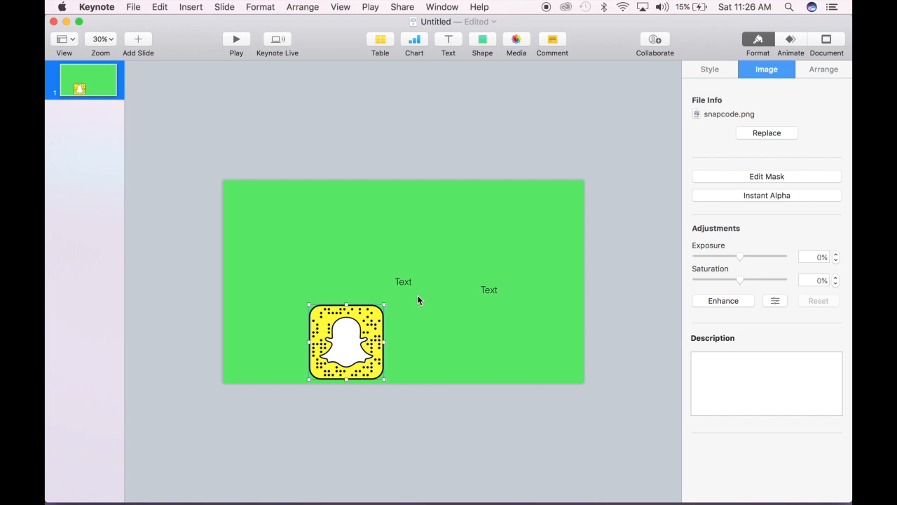
Step: Shrink the Snapchat and Instagram images and arrange them side by side in the slide's lower-right area
{"action": "left_click_drag", "start_coordinate": [429, 259], "coordinate": [550, 337]}
{"action": "left_click_drag", "start_coordinate": [500, 356], "coordinate": [531, 342]}
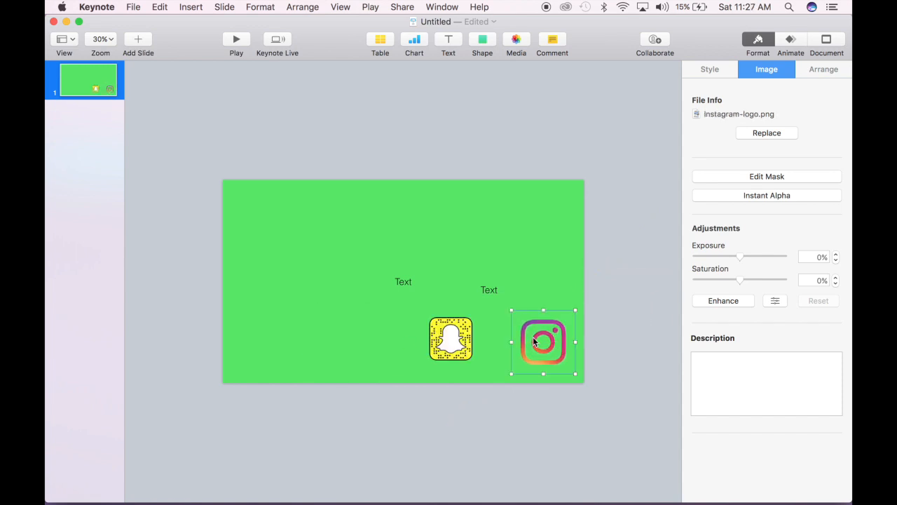
{"action": "mouse_move", "coordinate": [533, 340]}
{"action": "left_mouse_down"}
{"action": "mouse_move", "coordinate": [449, 343]}
{"action": "mouse_move", "coordinate": [439, 330]}
{"action": "mouse_move", "coordinate": [545, 328]}
{"action": "left_mouse_up"}
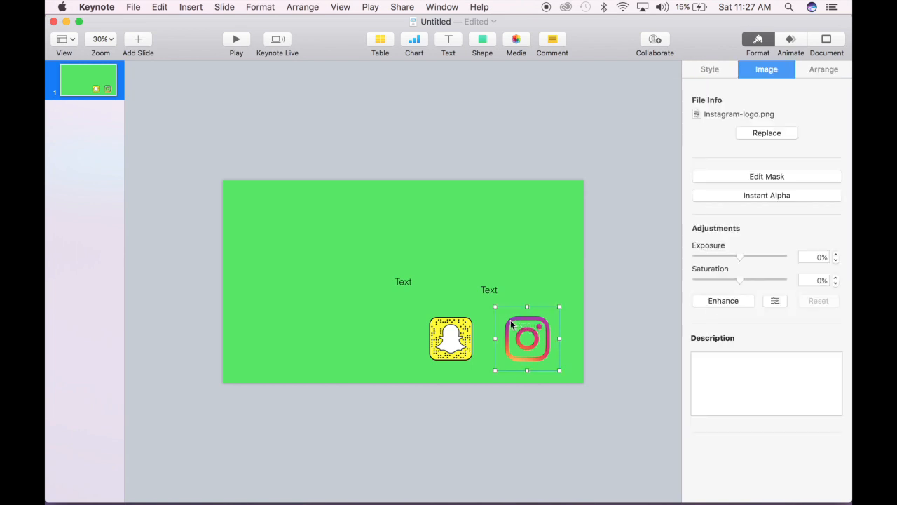
{"action": "left_click_drag", "start_coordinate": [463, 343], "coordinate": [481, 343]}
Step: Place one text box beneath each social image and enter the Snapchat handle and the Instagram handle as captions
{"action": "left_click_drag", "start_coordinate": [409, 283], "coordinate": [475, 371]}
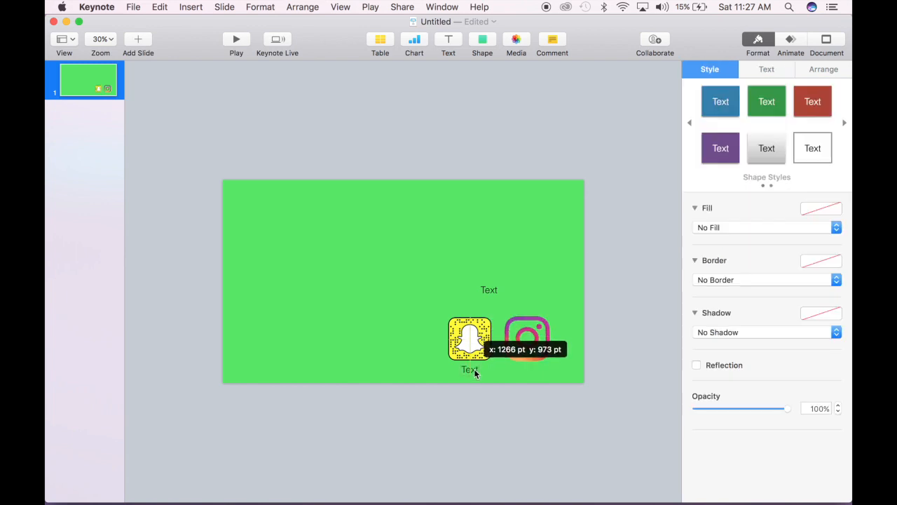
{"action": "left_click_drag", "start_coordinate": [492, 295], "coordinate": [531, 375]}
{"action": "double_click", "coordinate": [470, 369]}
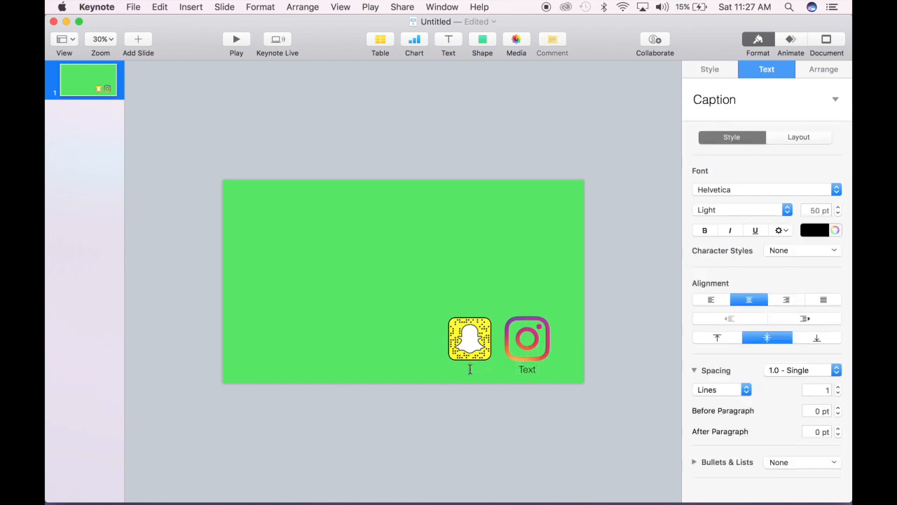
{"action": "type", "text": "@callmedvddy"}
{"action": "double_click", "coordinate": [535, 369]}
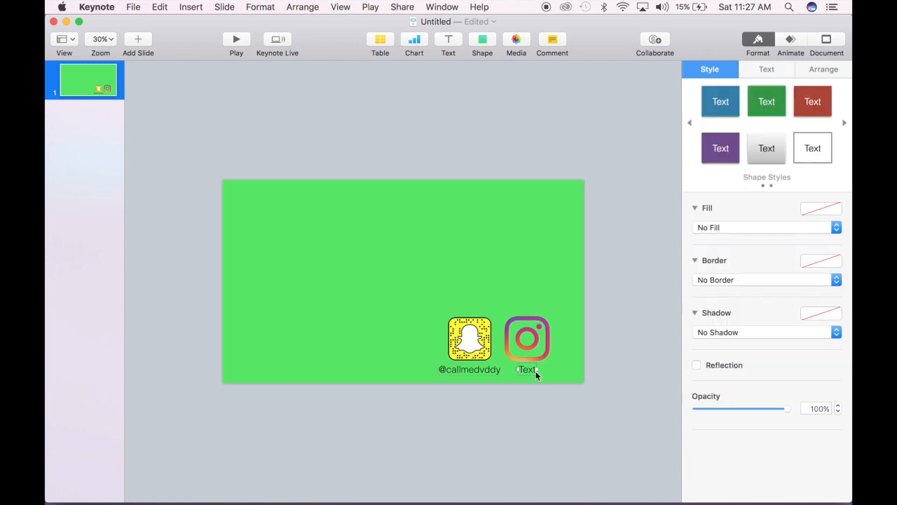
{"action": "type", "text": "@beautybytommie"}
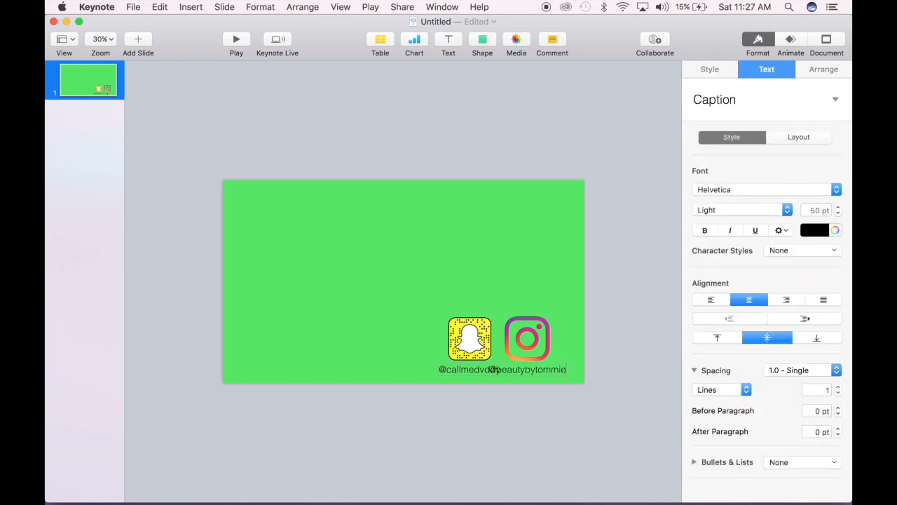
Step: Spread the two images and their captions apart so the handles no longer overlap
{"action": "left_click_drag", "start_coordinate": [530, 320], "coordinate": [552, 316]}
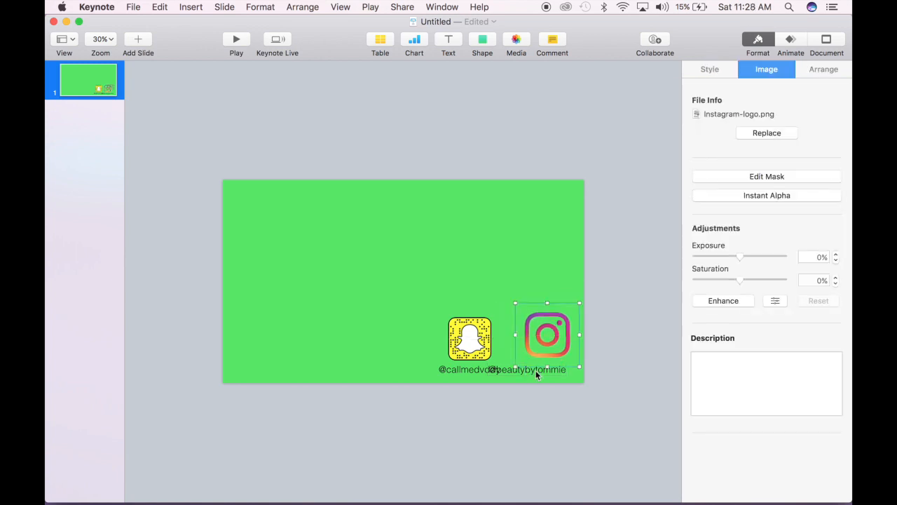
{"action": "left_click", "coordinate": [535, 370]}
{"action": "left_click_drag", "start_coordinate": [469, 340], "coordinate": [446, 372]}
{"action": "left_click_drag", "start_coordinate": [516, 372], "coordinate": [529, 370]}
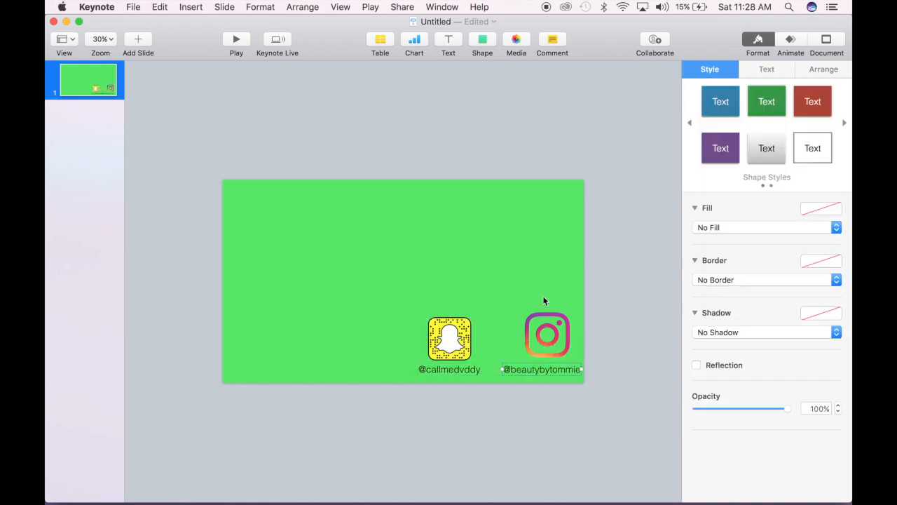
{"action": "left_click", "coordinate": [645, 250]}
Step: Change the font of the Snapchat handle caption to Stars From Our Eyes
{"action": "left_click", "coordinate": [471, 369]}
{"action": "left_click", "coordinate": [467, 367]}
{"action": "triple_click", "coordinate": [467, 366]}
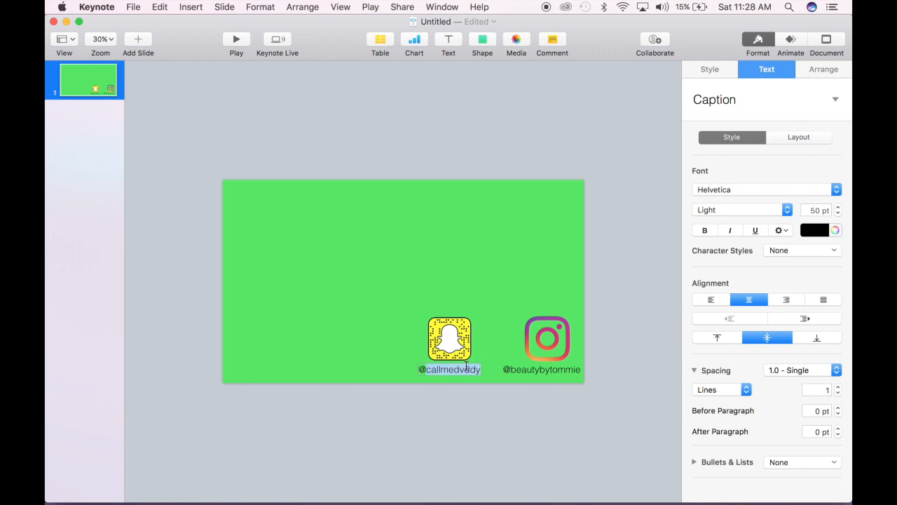
{"action": "left_click", "coordinate": [777, 189]}
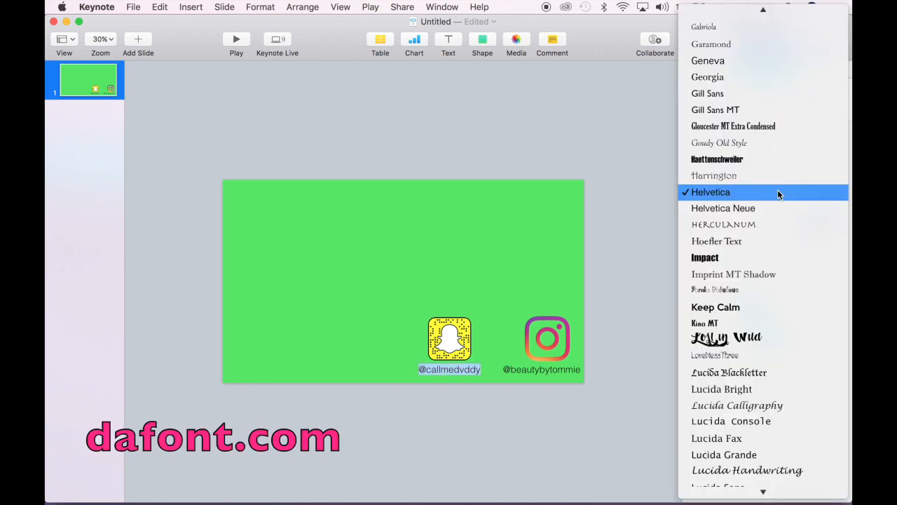
{"action": "scroll", "coordinate": [762, 365], "scroll_direction": "down", "scroll_amount": 10}
{"action": "scroll", "coordinate": [762, 386], "scroll_direction": "down", "scroll_amount": 5}
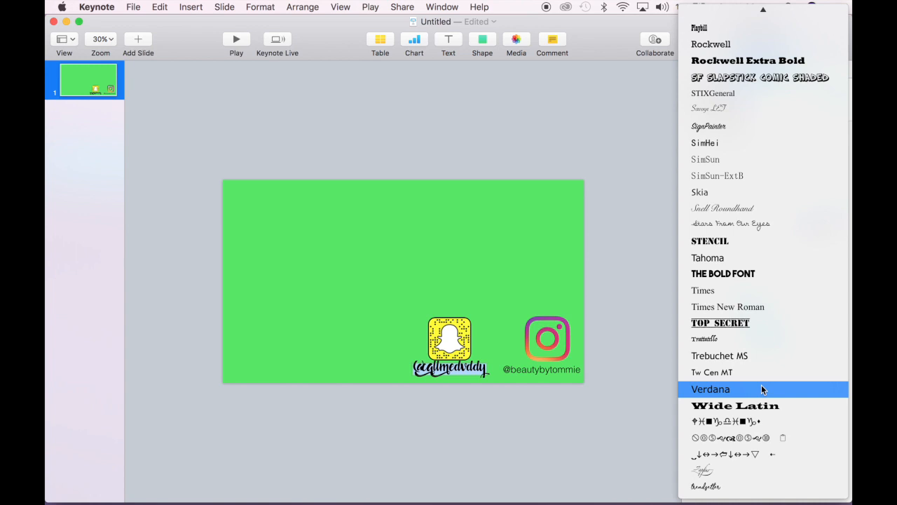
{"action": "left_click", "coordinate": [790, 224]}
{"action": "left_click", "coordinate": [515, 438]}
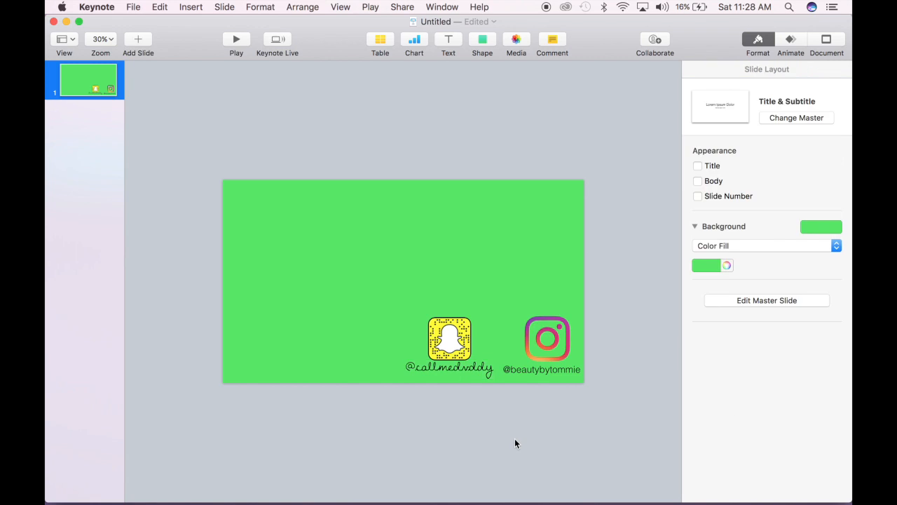
Step: Colour the Instagram and Snapchat handle captions white
{"action": "left_click", "coordinate": [547, 368]}
{"action": "double_click", "coordinate": [547, 369]}
{"action": "left_click", "coordinate": [814, 229]}
{"action": "left_click", "coordinate": [703, 308]}
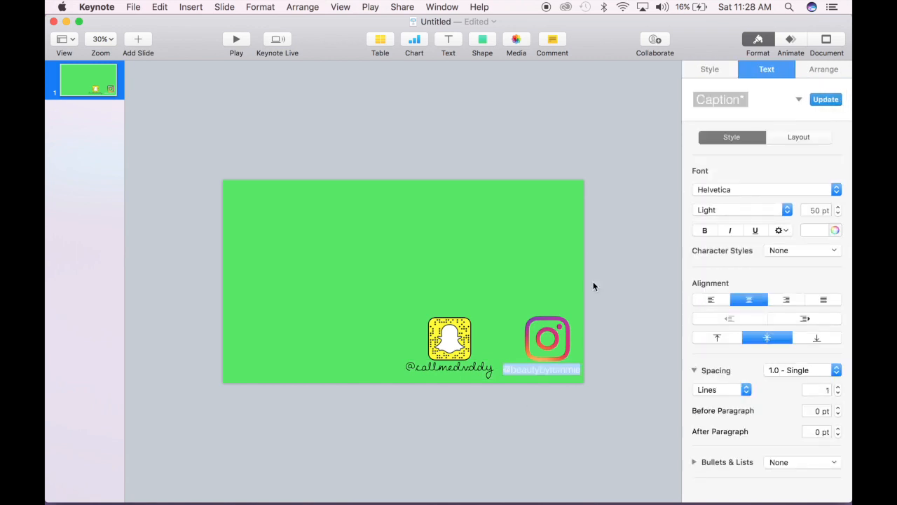
{"action": "left_click", "coordinate": [442, 364]}
{"action": "double_click", "coordinate": [443, 367]}
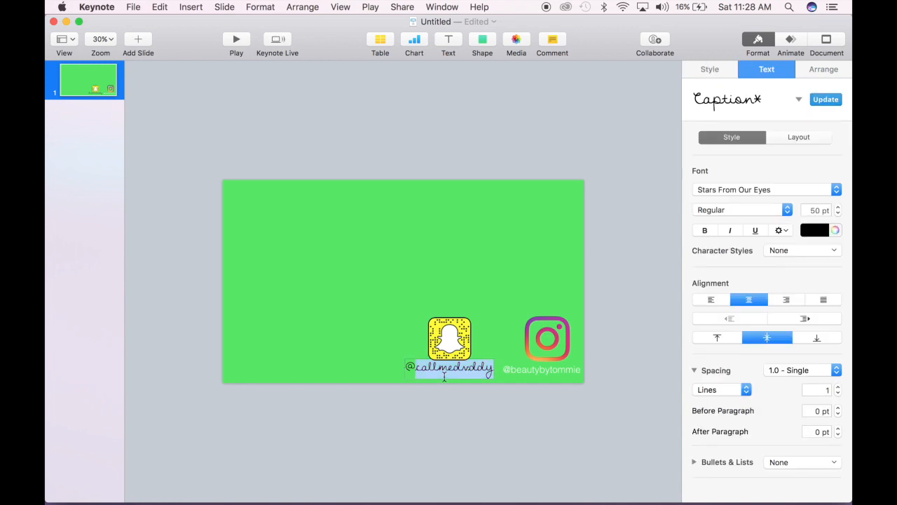
{"action": "left_click", "coordinate": [815, 230]}
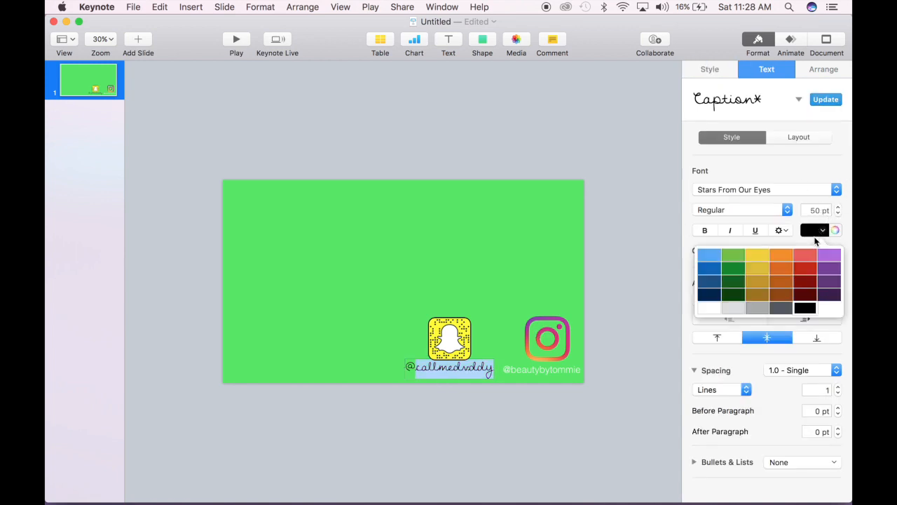
{"action": "left_click", "coordinate": [709, 311]}
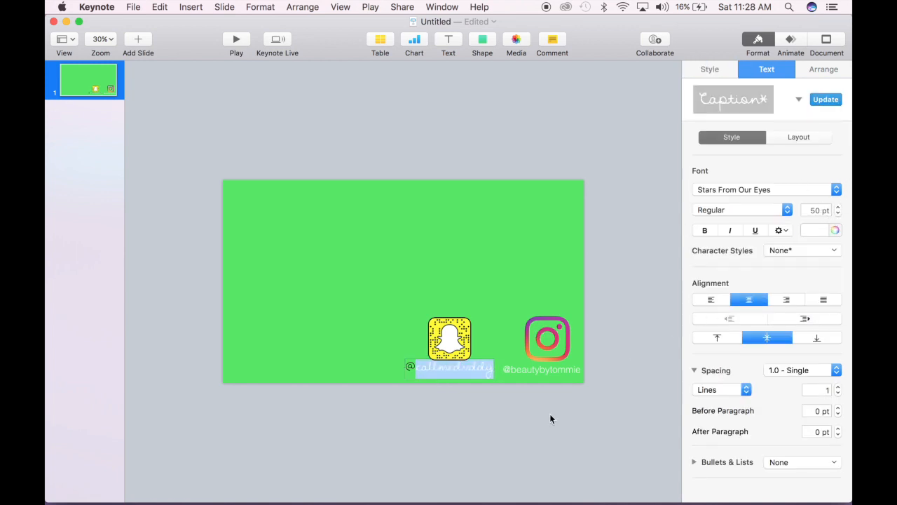
Step: Set the font of both handle captions to trendsetter
{"action": "left_click", "coordinate": [769, 189]}
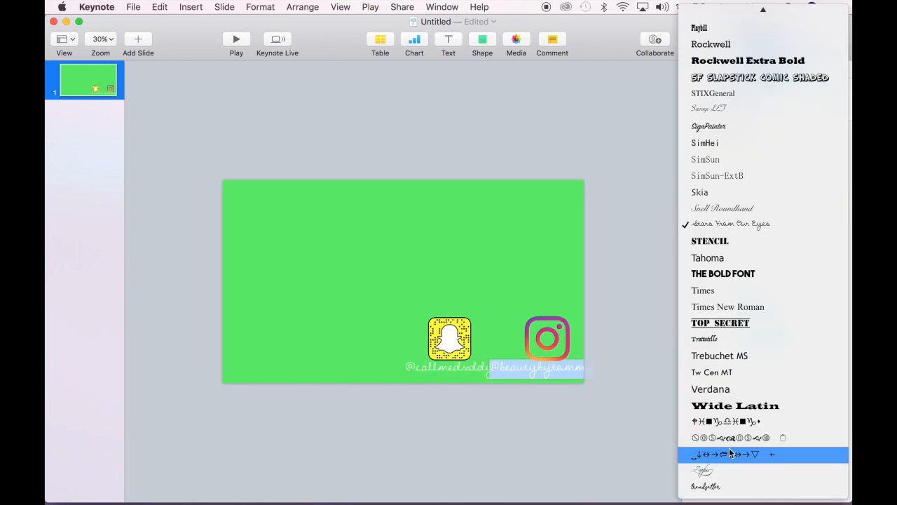
{"action": "type", "text": "tr"}
{"action": "left_click", "coordinate": [775, 484]}
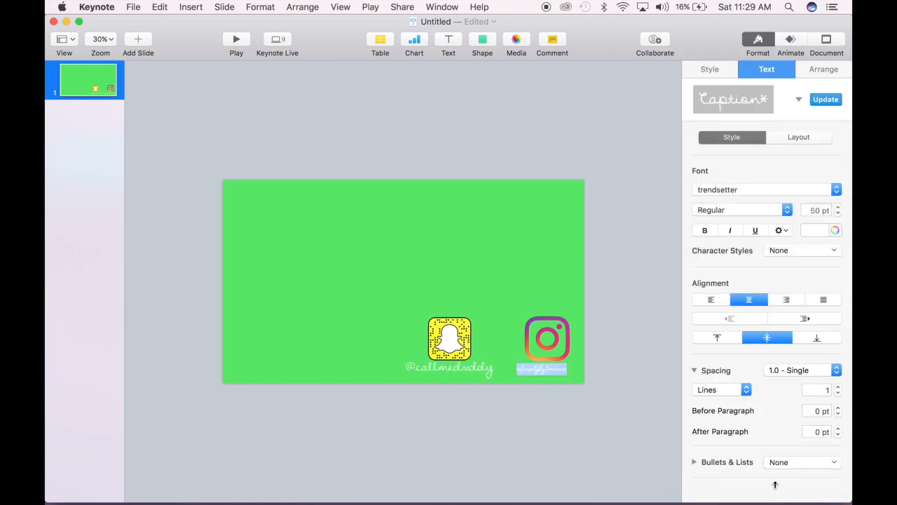
{"action": "left_click", "coordinate": [487, 370]}
{"action": "left_click_drag", "start_coordinate": [489, 369], "coordinate": [406, 367]}
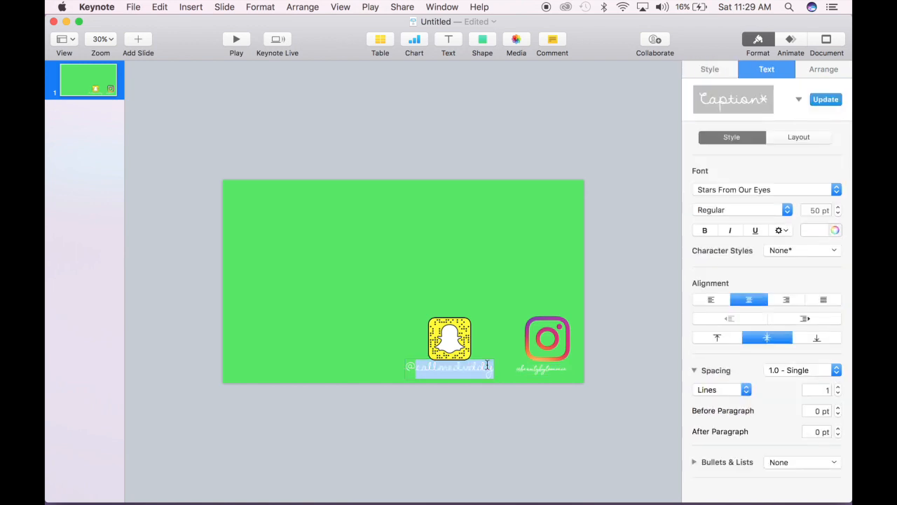
{"action": "left_click", "coordinate": [759, 192]}
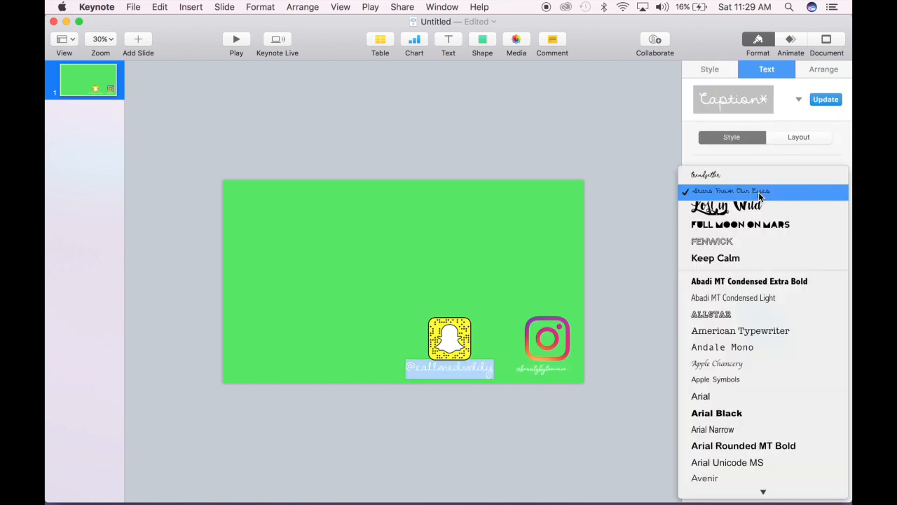
{"action": "left_click", "coordinate": [755, 175]}
Step: Increase the font size of the Snapchat handle caption to about 89 pt
{"action": "left_click", "coordinate": [838, 208]}
{"action": "left_click", "coordinate": [838, 209]}
{"action": "left_click", "coordinate": [838, 208]}
{"action": "left_click", "coordinate": [838, 209]}
{"action": "left_click", "coordinate": [838, 208]}
{"action": "left_click", "coordinate": [838, 208]}
{"action": "left_click", "coordinate": [839, 208]}
{"action": "left_click", "coordinate": [838, 209]}
{"action": "left_click", "coordinate": [838, 208]}
{"action": "left_click", "coordinate": [838, 208]}
{"action": "left_click", "coordinate": [838, 208]}
{"action": "left_click", "coordinate": [838, 208]}
{"action": "left_click", "coordinate": [838, 208]}
{"action": "left_click", "coordinate": [838, 208]}
{"action": "left_click", "coordinate": [838, 209]}
{"action": "left_click", "coordinate": [838, 208]}
{"action": "left_click", "coordinate": [838, 208]}
{"action": "left_click", "coordinate": [839, 208]}
{"action": "left_click", "coordinate": [839, 208]}
{"action": "left_click", "coordinate": [838, 208]}
{"action": "left_click", "coordinate": [838, 208]}
{"action": "left_click", "coordinate": [838, 208]}
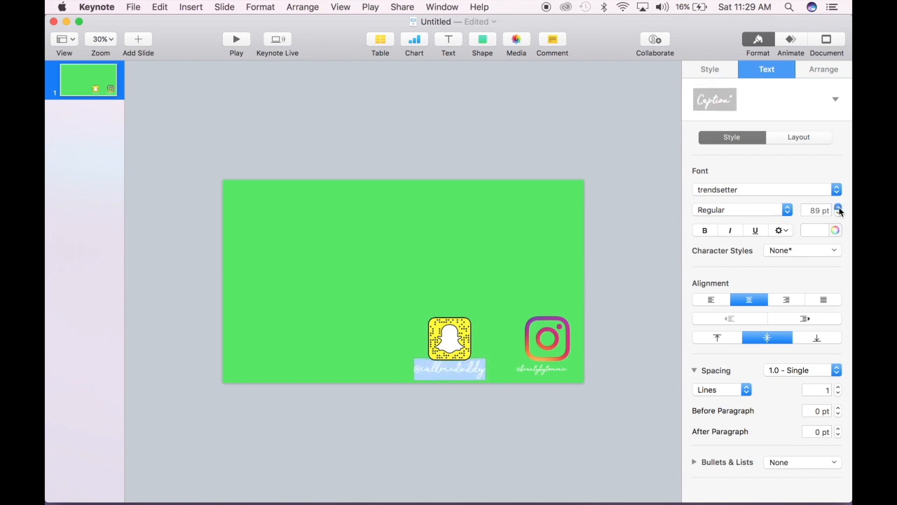
{"action": "left_click", "coordinate": [838, 208]}
Step: Set the font size of the Instagram handle caption to 100 pt after trying 80 pt
{"action": "triple_click", "coordinate": [550, 374]}
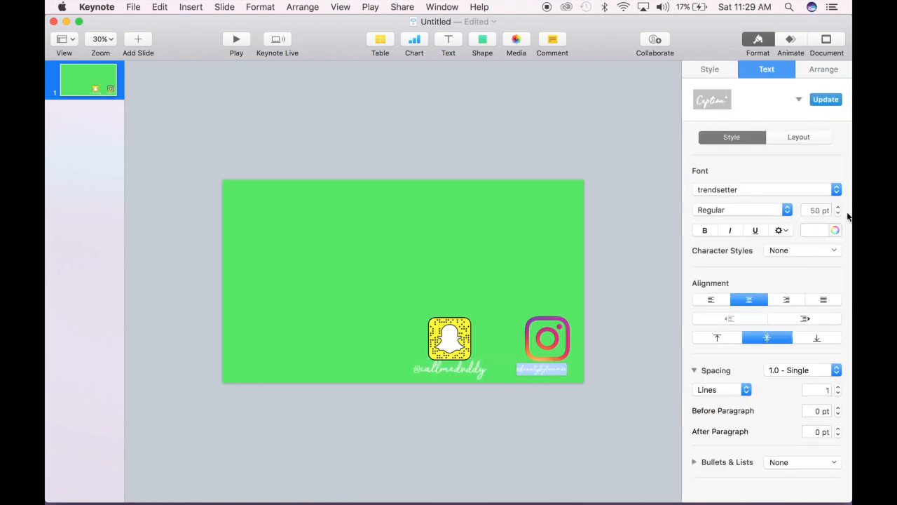
{"action": "left_click", "coordinate": [806, 210]}
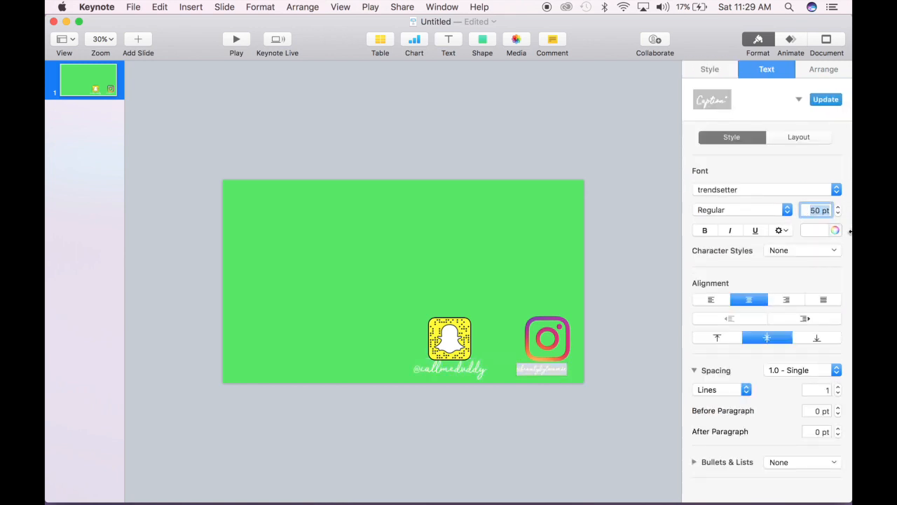
{"action": "type", "text": "80"}
{"action": "key", "text": "Return"}
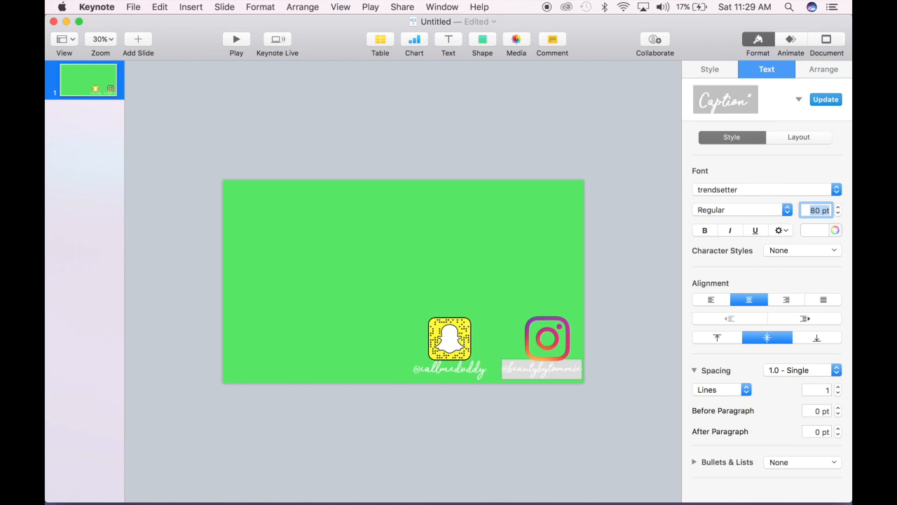
{"action": "type", "text": "100"}
{"action": "key", "text": "Return"}
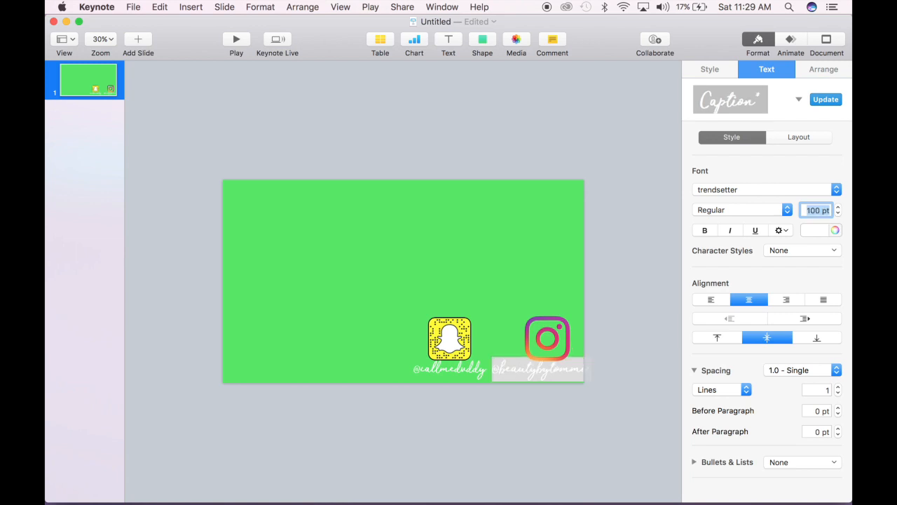
Step: Arrange the Snapchat logo with its handle caption above the Instagram logo with its caption, stacked along the slide's right side
{"action": "left_click", "coordinate": [634, 284]}
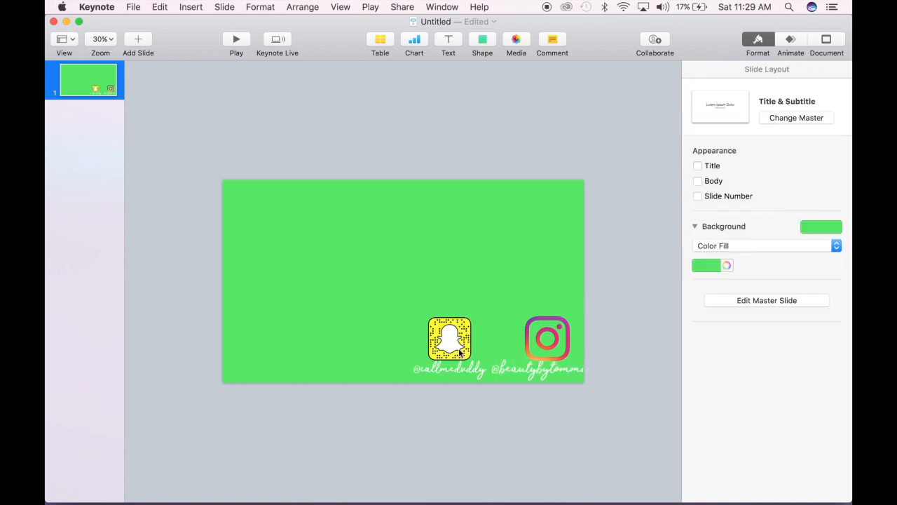
{"action": "left_click_drag", "start_coordinate": [451, 347], "coordinate": [431, 368]}
{"action": "left_click_drag", "start_coordinate": [447, 332], "coordinate": [543, 240]}
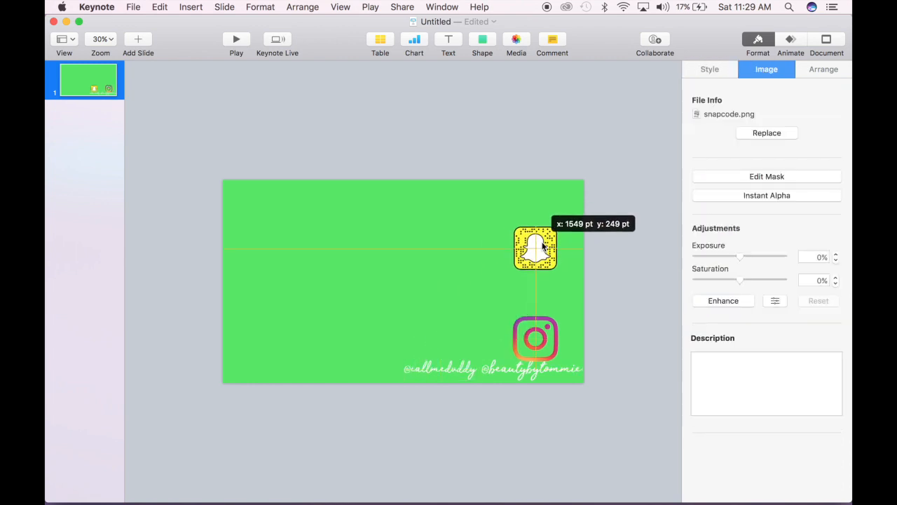
{"action": "left_click_drag", "start_coordinate": [457, 369], "coordinate": [551, 287]}
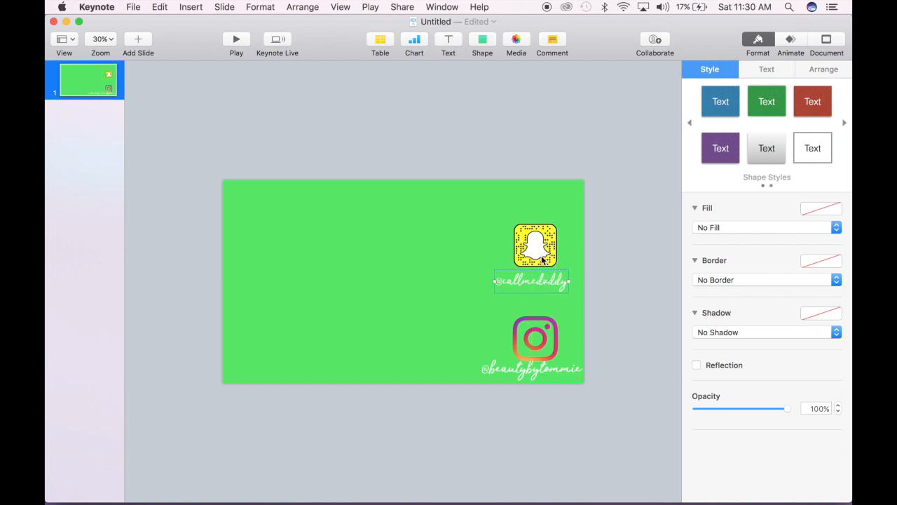
{"action": "left_click_drag", "start_coordinate": [541, 256], "coordinate": [541, 256]}
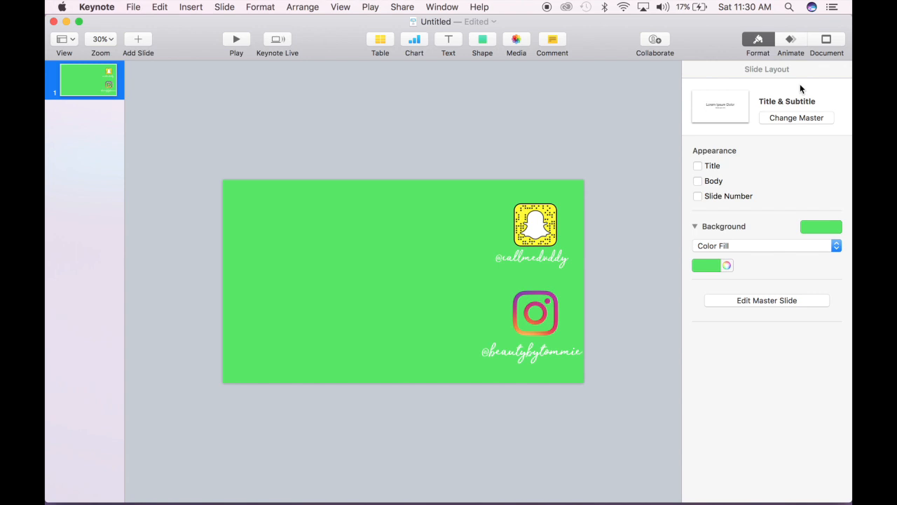
Step: Give the Snapchat logo a Sparkle build-in effect after trying Appear
{"action": "left_click", "coordinate": [790, 40]}
{"action": "left_click", "coordinate": [539, 226]}
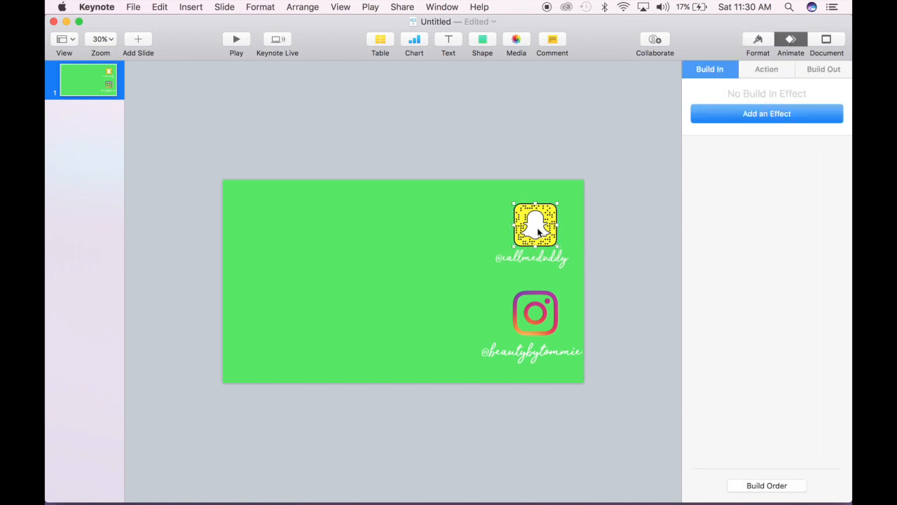
{"action": "left_click", "coordinate": [768, 115]}
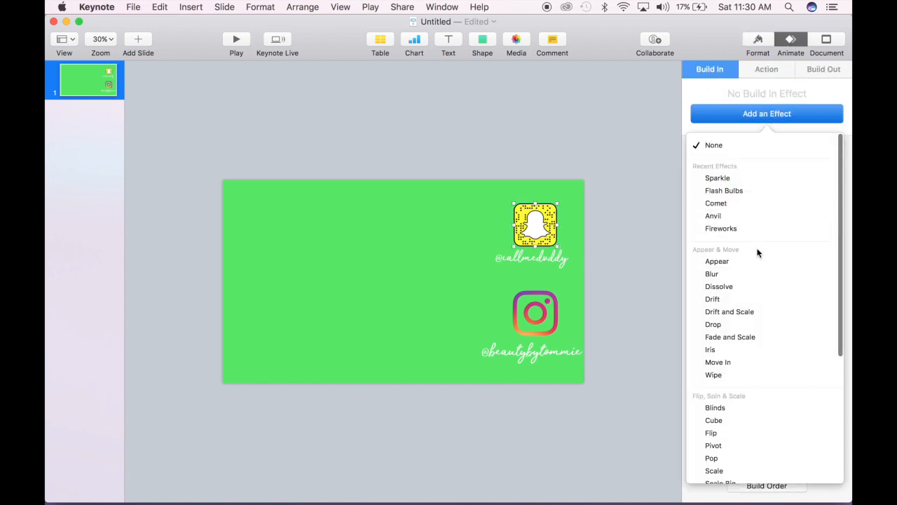
{"action": "left_click", "coordinate": [741, 261]}
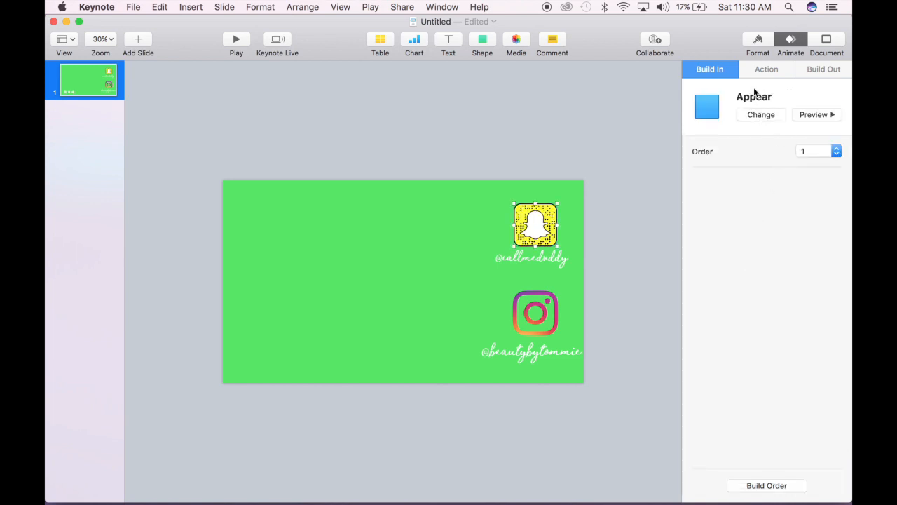
{"action": "left_click", "coordinate": [757, 116]}
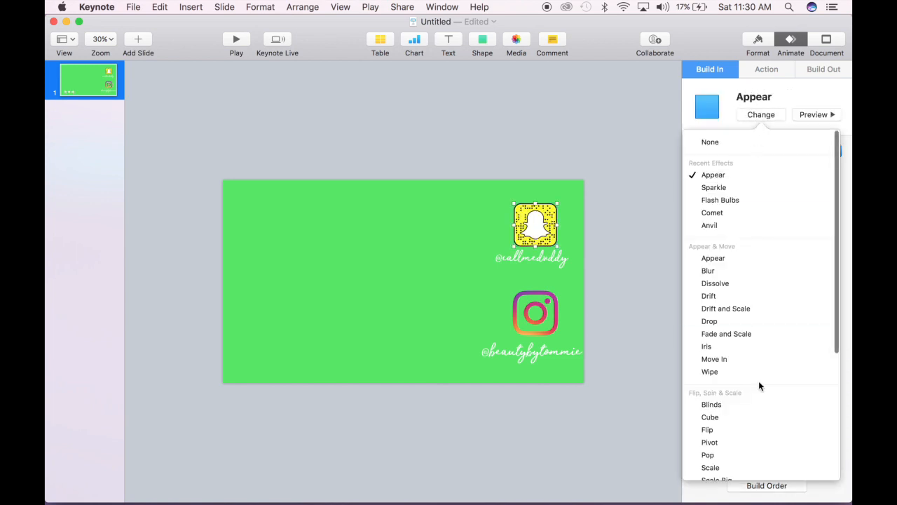
{"action": "scroll", "coordinate": [758, 381], "scroll_direction": "down", "scroll_amount": 5}
{"action": "left_click", "coordinate": [740, 467]}
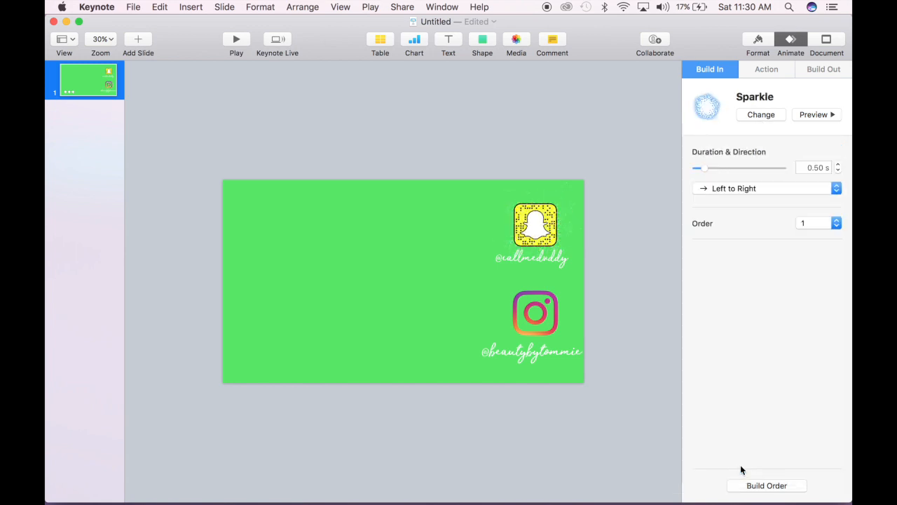
Step: Add a Sparkle build-in effect to the Instagram logo
{"action": "left_click", "coordinate": [534, 315]}
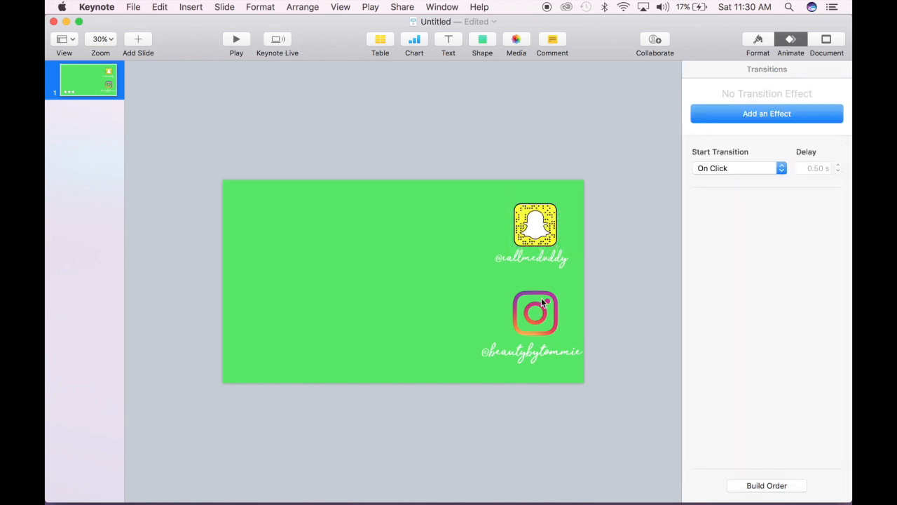
{"action": "left_click", "coordinate": [761, 114]}
{"action": "left_click", "coordinate": [739, 176]}
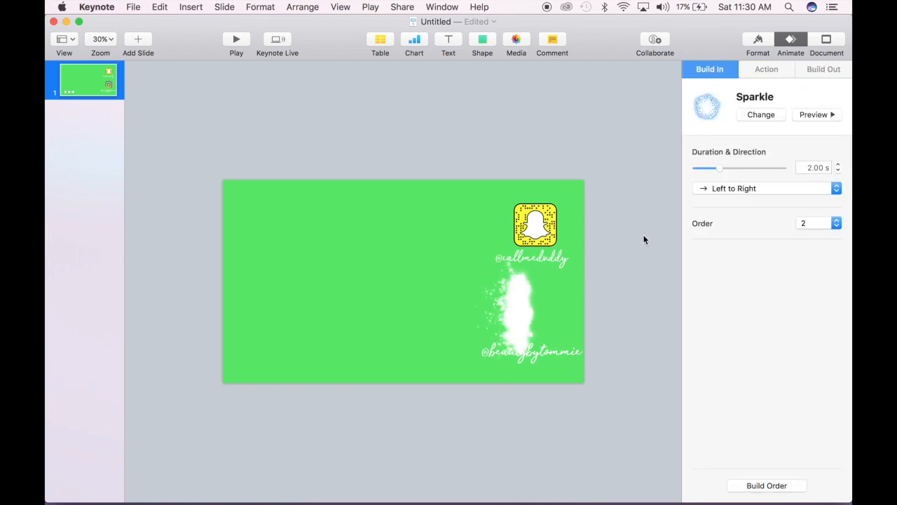
Step: Group the two logo builds so the Instagram logo follows the Snapchat logo automatically, and preview the animation
{"action": "left_click", "coordinate": [541, 225]}
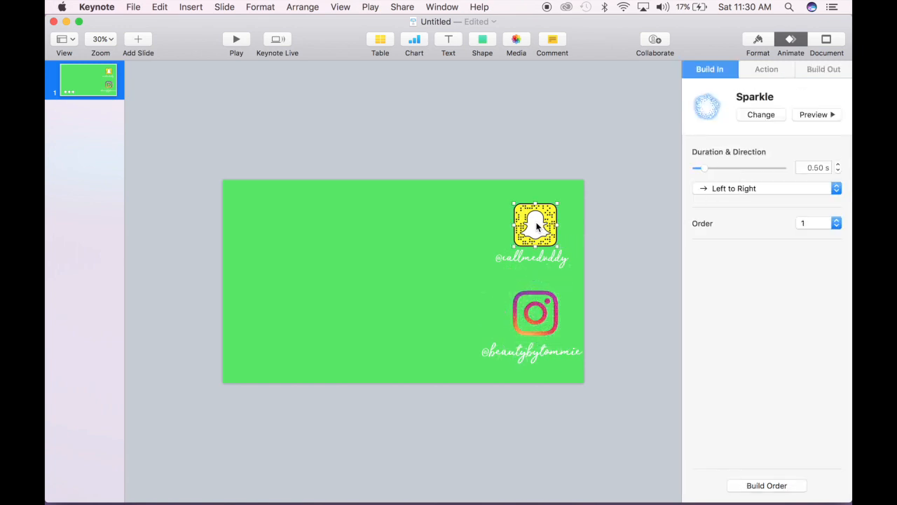
{"action": "left_click", "coordinate": [752, 491]}
{"action": "left_click_drag", "start_coordinate": [615, 201], "coordinate": [529, 139]}
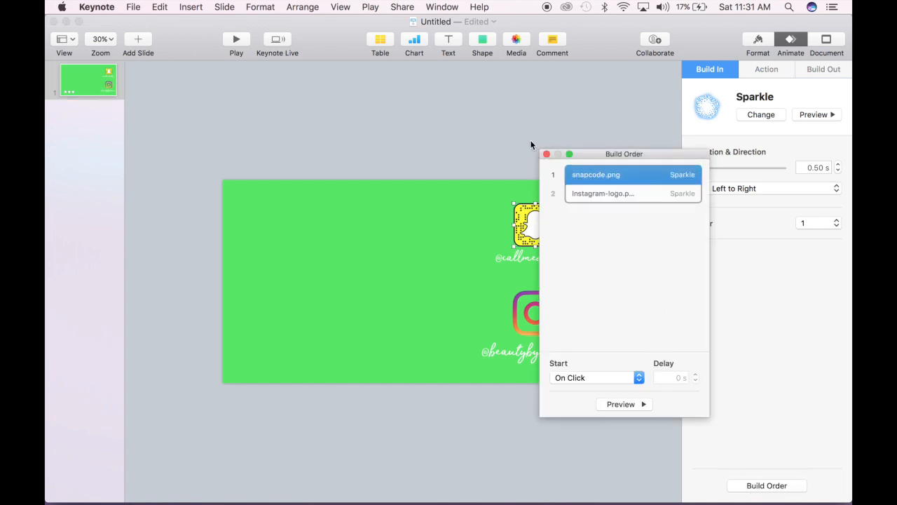
{"action": "left_click", "coordinate": [546, 154]}
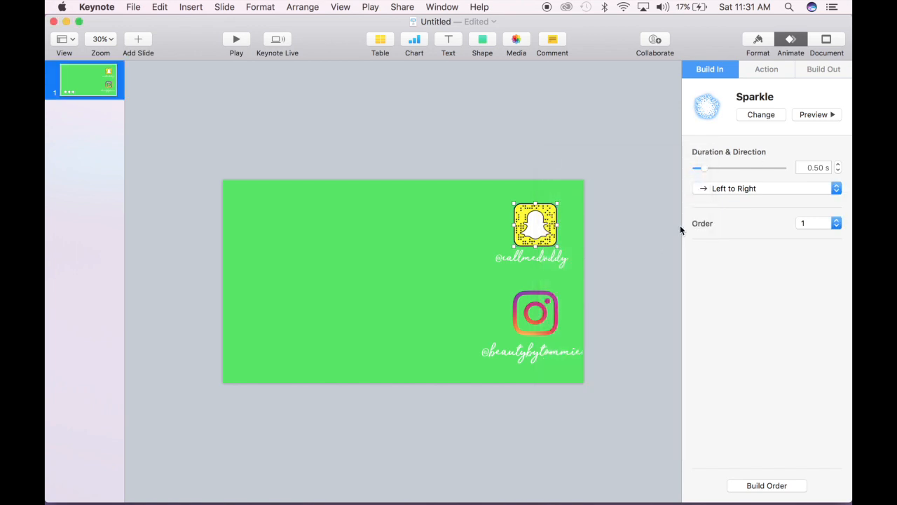
{"action": "left_click", "coordinate": [810, 115]}
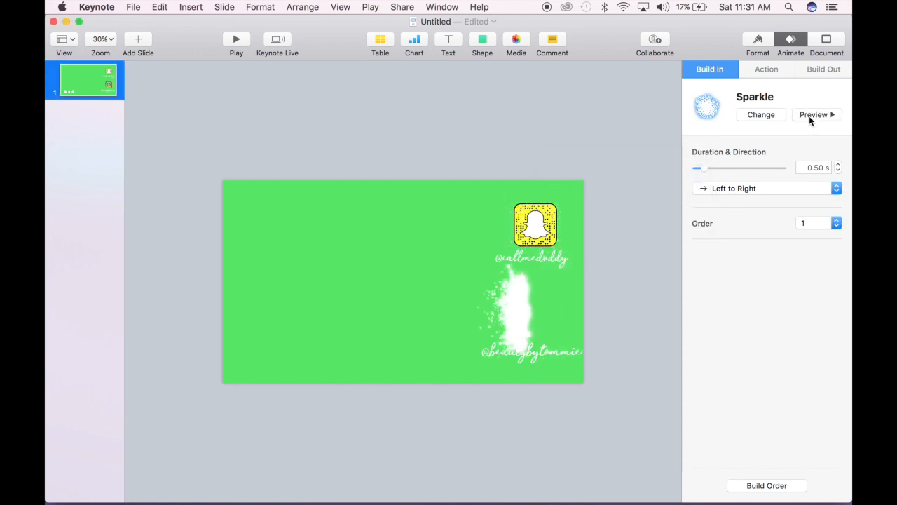
Step: Try a Comet build-in effect on the Snapchat handle caption and undo it
{"action": "left_click", "coordinate": [531, 258]}
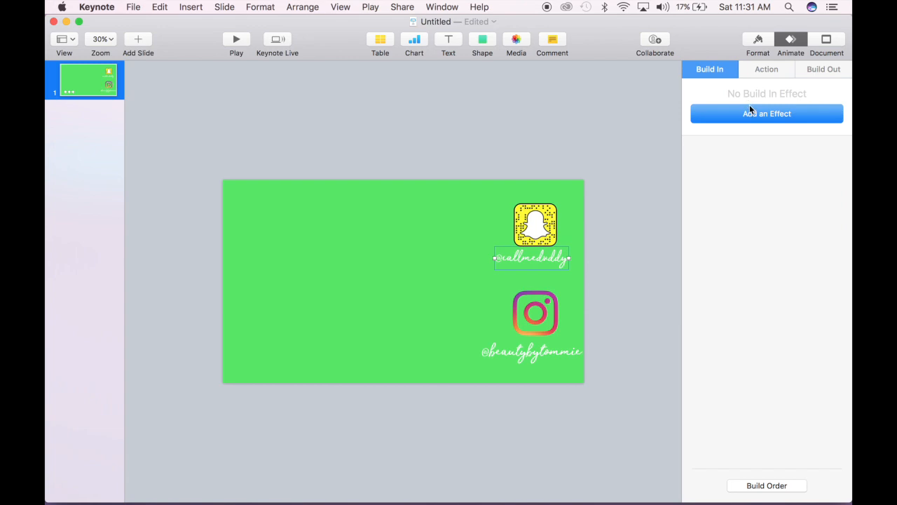
{"action": "left_click", "coordinate": [748, 114]}
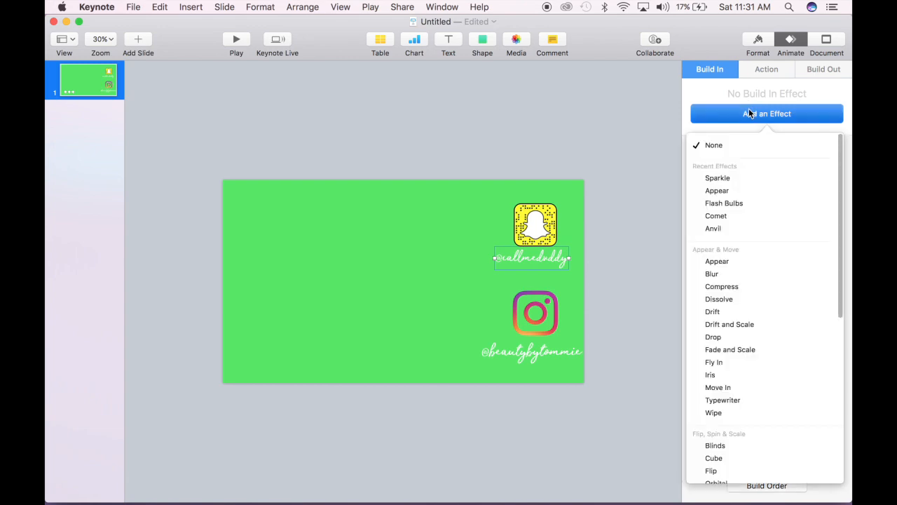
{"action": "left_click", "coordinate": [752, 216]}
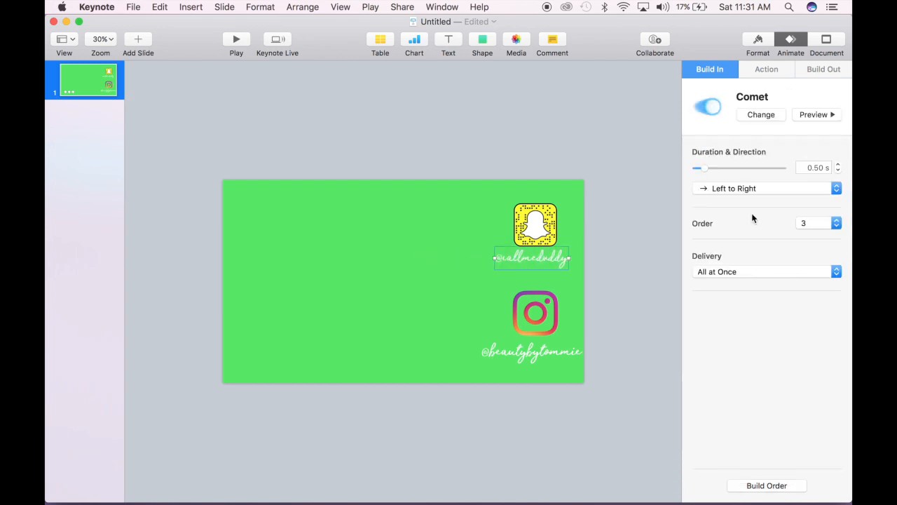
{"action": "key", "text": "super+z"}
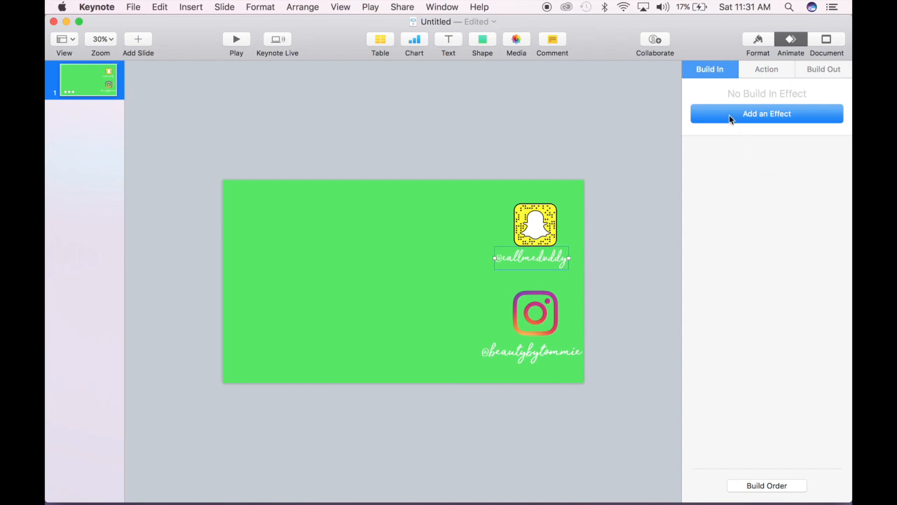
Step: Try the Typewriter and Iris build-in effects on the Snapchat handle caption
{"action": "left_click", "coordinate": [729, 114]}
{"action": "scroll", "coordinate": [719, 288], "scroll_direction": "down", "scroll_amount": 5}
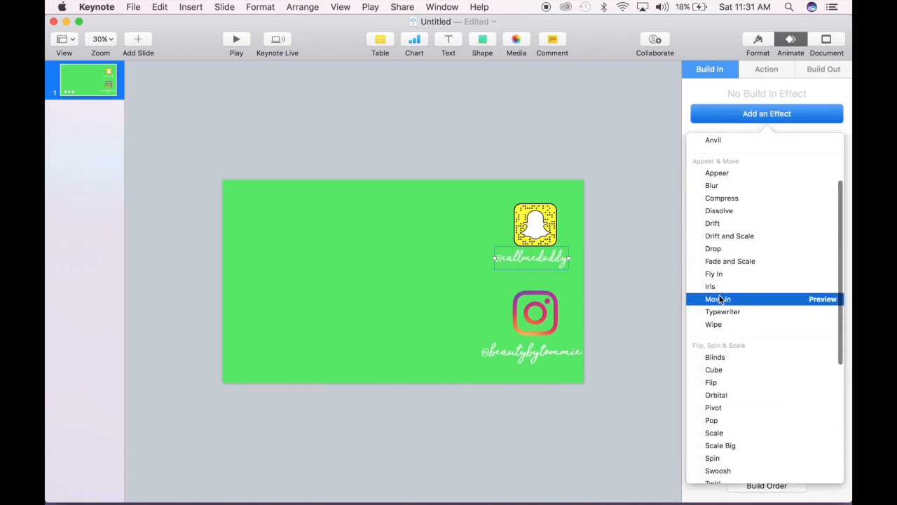
{"action": "left_click", "coordinate": [722, 311]}
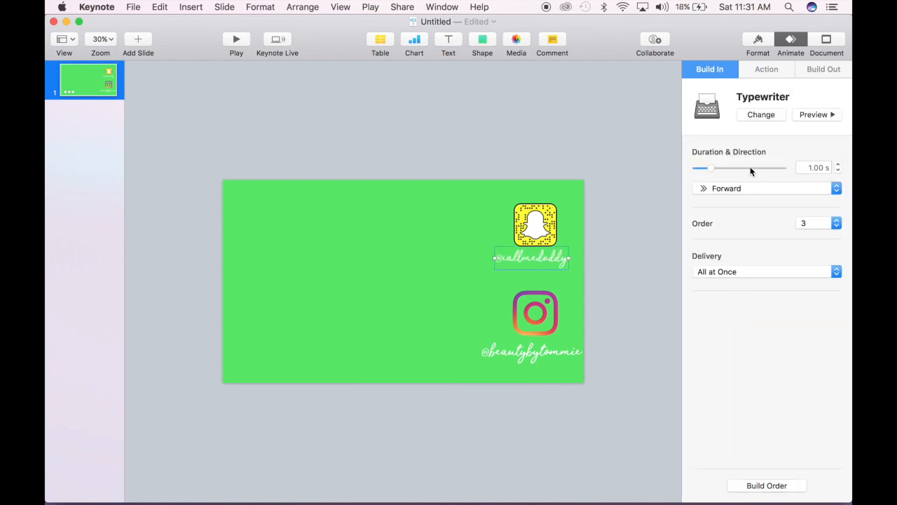
{"action": "left_click", "coordinate": [754, 115]}
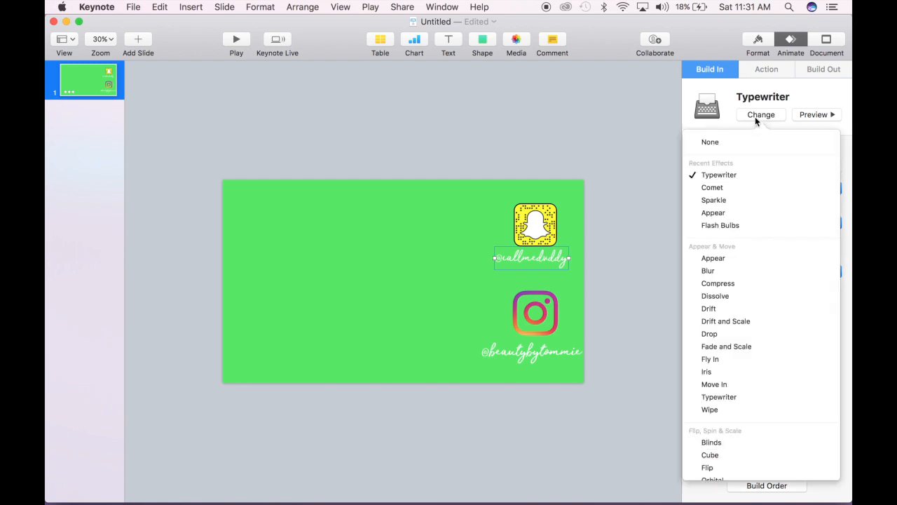
{"action": "scroll", "coordinate": [737, 319], "scroll_direction": "down", "scroll_amount": 3}
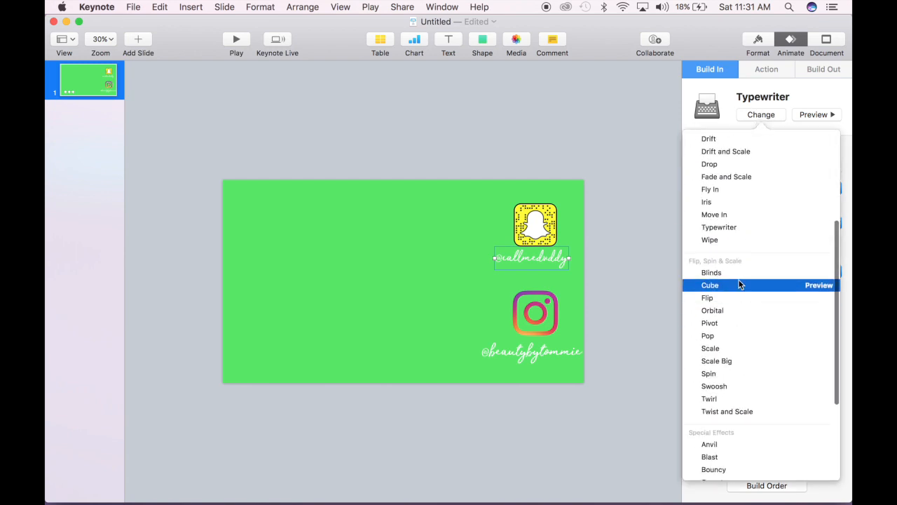
{"action": "left_click", "coordinate": [720, 203]}
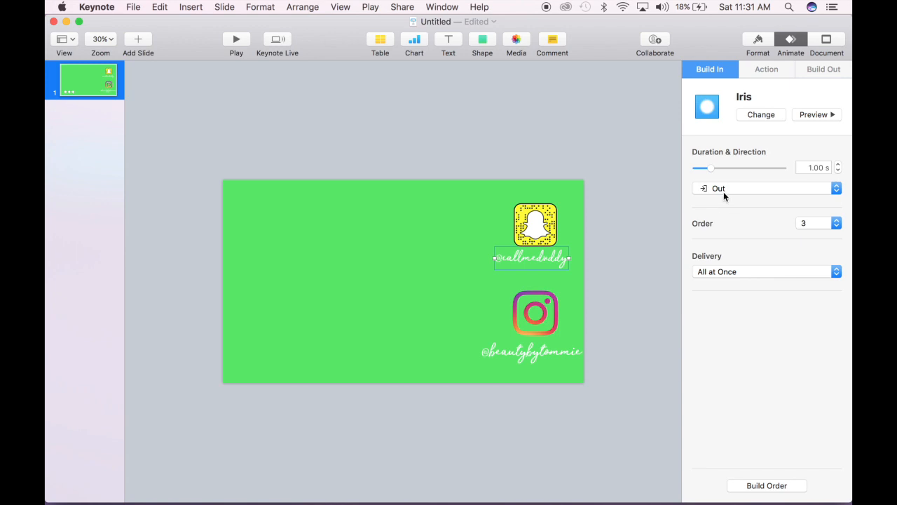
Step: Try the Lens Flare and Pop build-in effects on the Snapchat handle caption
{"action": "left_click", "coordinate": [752, 118]}
{"action": "scroll", "coordinate": [723, 317], "scroll_direction": "down", "scroll_amount": 5}
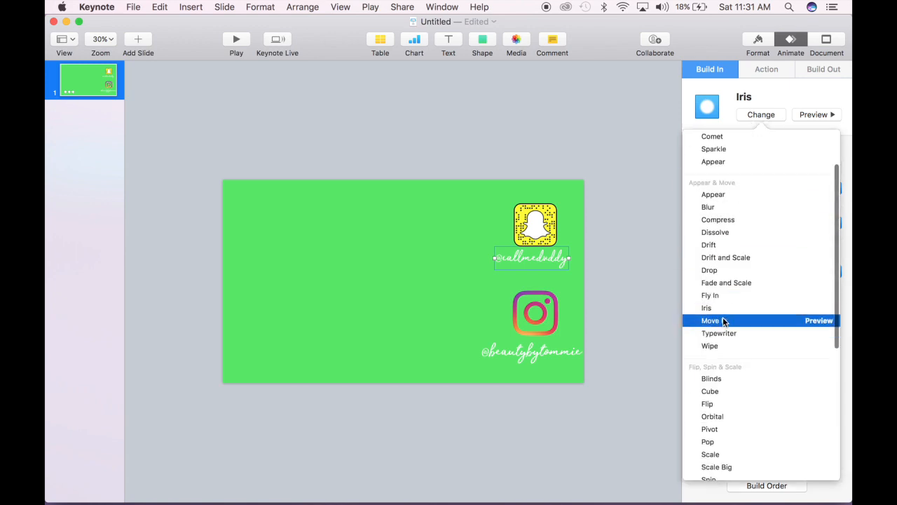
{"action": "scroll", "coordinate": [737, 382], "scroll_direction": "down", "scroll_amount": 4}
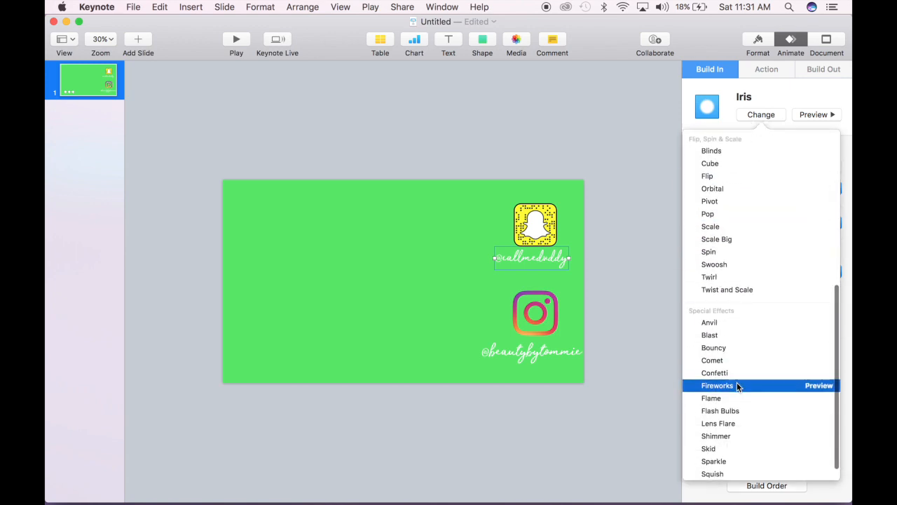
{"action": "left_click", "coordinate": [739, 426]}
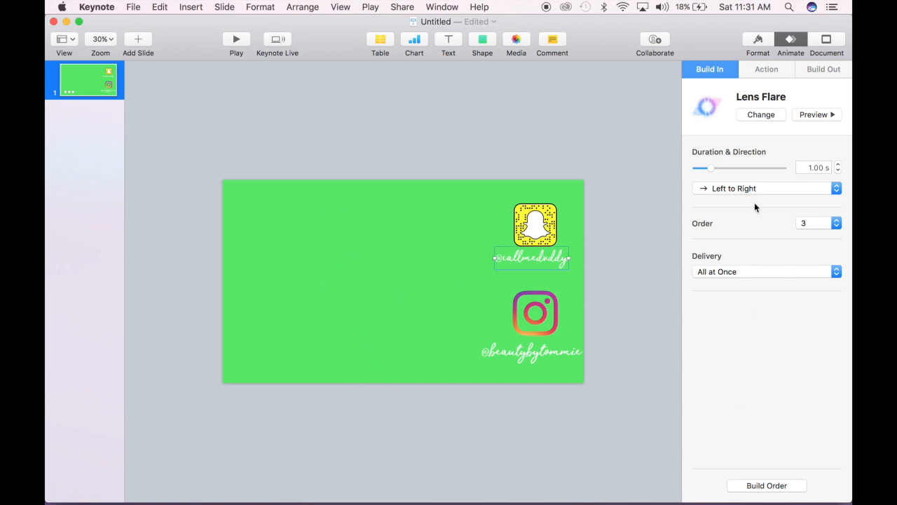
{"action": "left_click", "coordinate": [752, 114]}
{"action": "scroll", "coordinate": [735, 351], "scroll_direction": "down", "scroll_amount": 5}
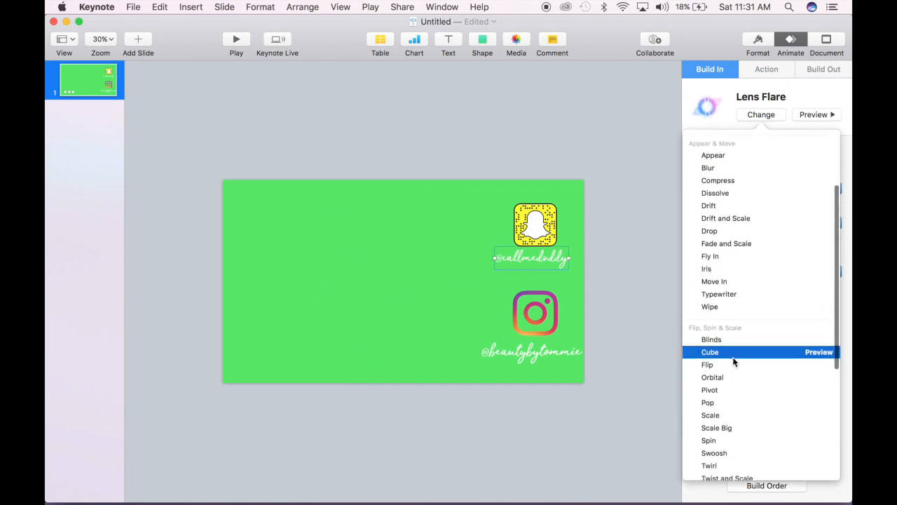
{"action": "scroll", "coordinate": [729, 373], "scroll_direction": "down", "scroll_amount": 2}
{"action": "left_click", "coordinate": [722, 311]}
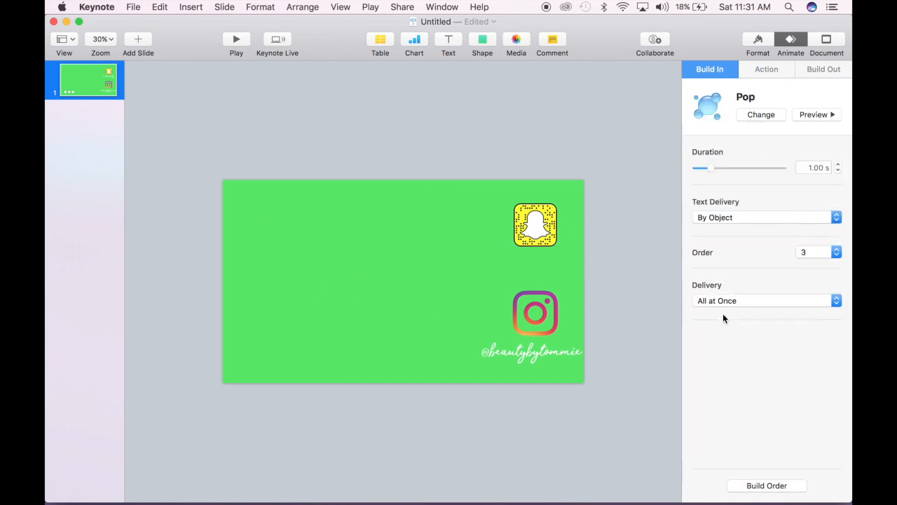
Step: Change the Snapchat handle caption's build-in effect to Shimmer
{"action": "left_click", "coordinate": [753, 116]}
{"action": "scroll", "coordinate": [754, 351], "scroll_direction": "down", "scroll_amount": 8}
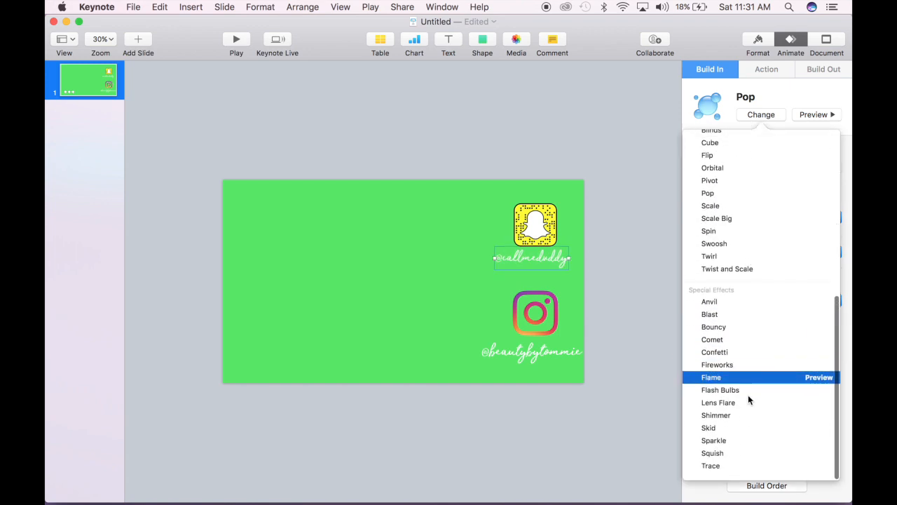
{"action": "left_click", "coordinate": [736, 416]}
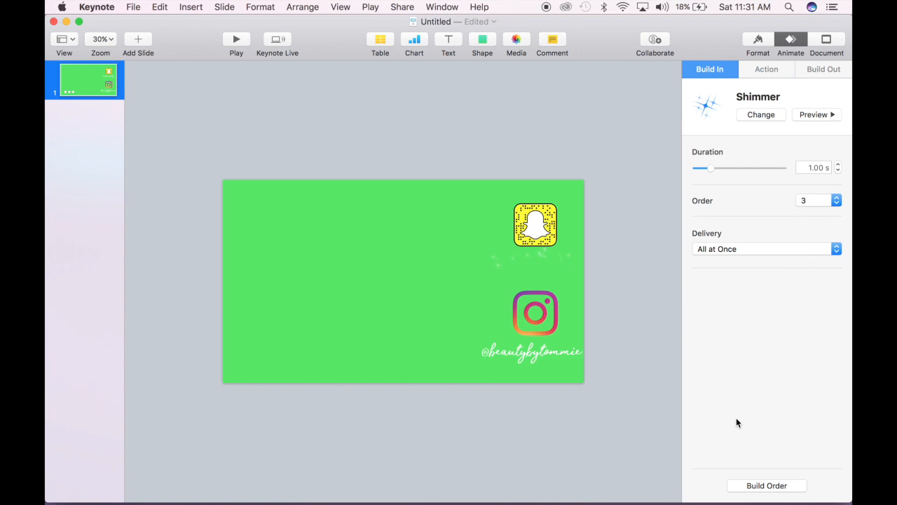
Step: Add a Shimmer build-in effect to the Instagram handle caption
{"action": "left_click", "coordinate": [530, 353]}
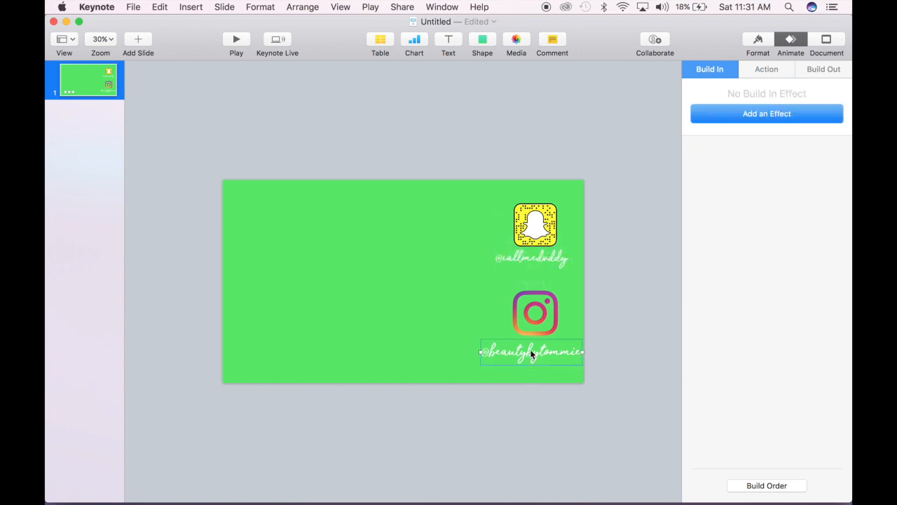
{"action": "left_click", "coordinate": [750, 112]}
{"action": "left_click", "coordinate": [735, 421]}
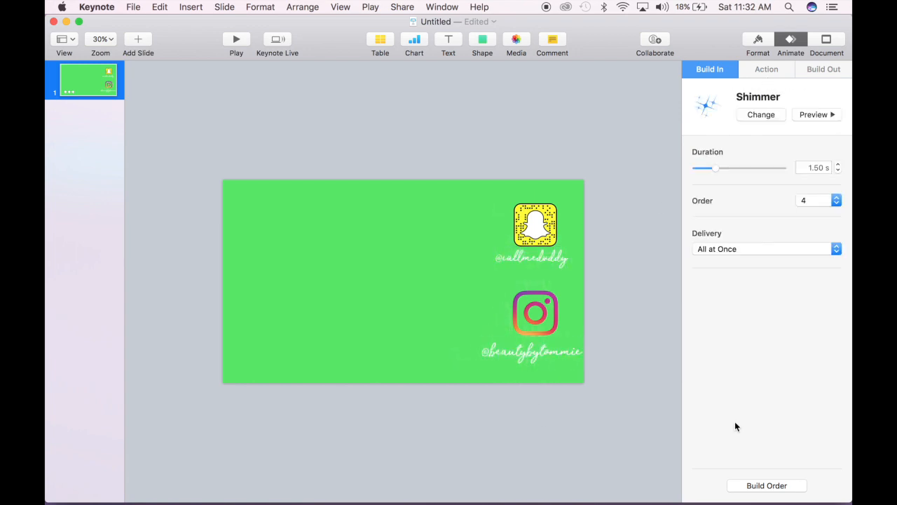
Step: Reorder and group the builds as Snapchat logo, Snapchat caption, Instagram logo, Instagram caption, with the last starting After Build 3
{"action": "left_click", "coordinate": [767, 485]}
{"action": "left_click_drag", "start_coordinate": [625, 216], "coordinate": [621, 184]}
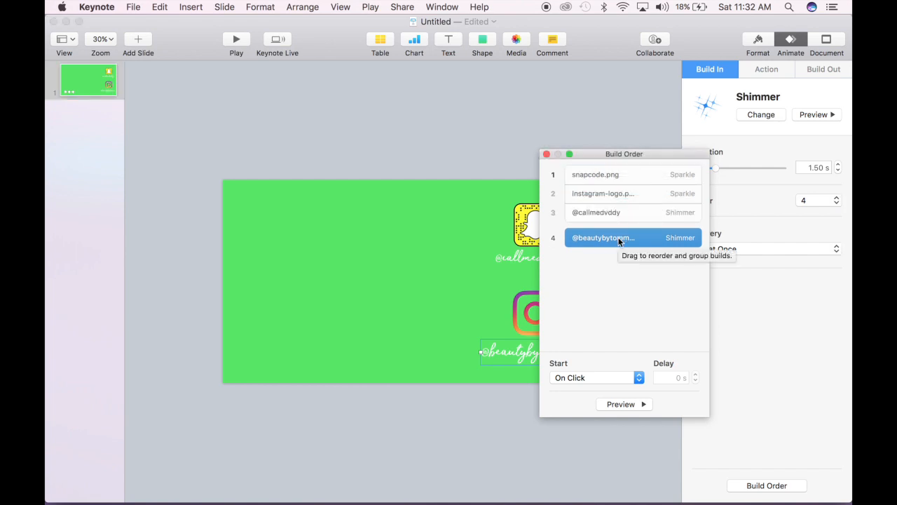
{"action": "left_click_drag", "start_coordinate": [619, 241], "coordinate": [607, 192]}
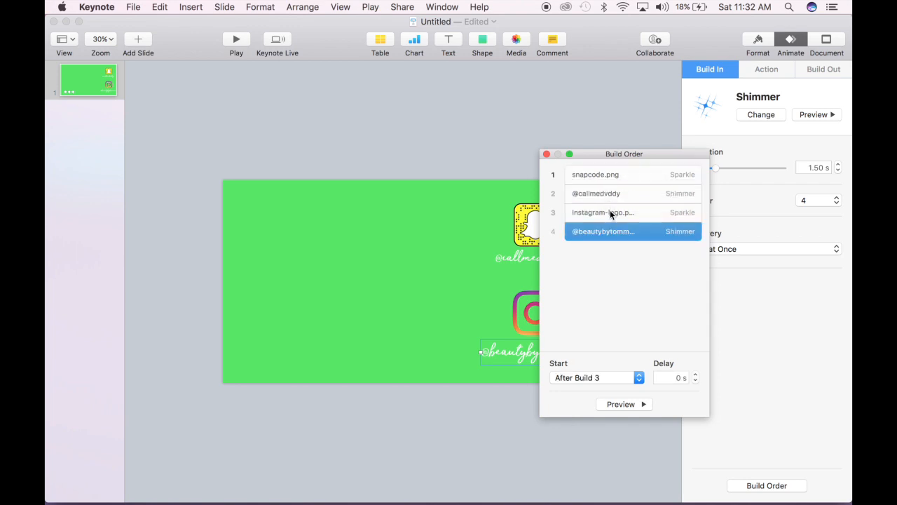
Step: Set the Snapchat caption's build-in to start With Build 1
{"action": "left_click", "coordinate": [634, 212]}
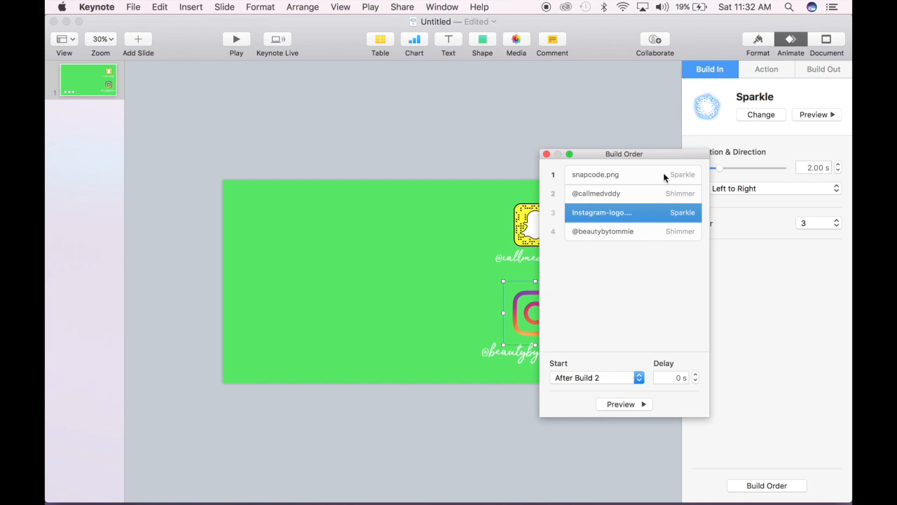
{"action": "left_click", "coordinate": [663, 173]}
{"action": "left_click", "coordinate": [647, 198]}
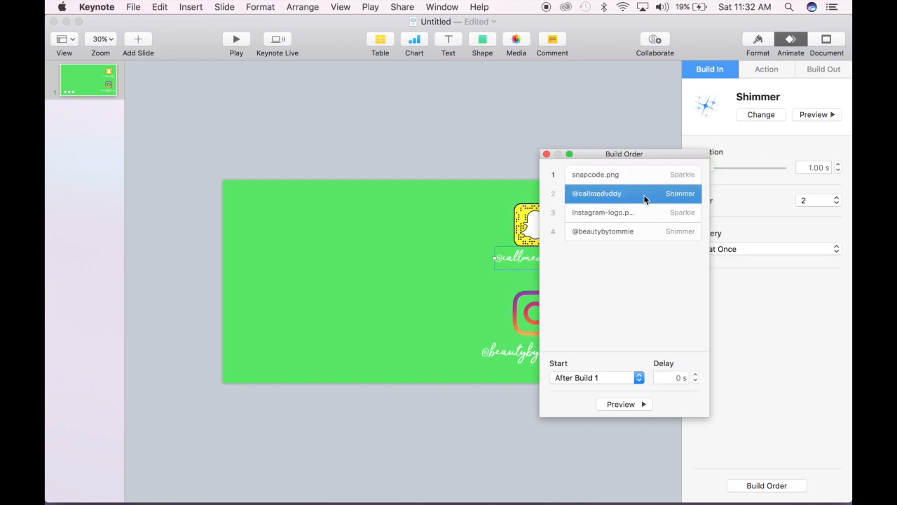
{"action": "left_click", "coordinate": [606, 378]}
{"action": "left_click", "coordinate": [605, 388]}
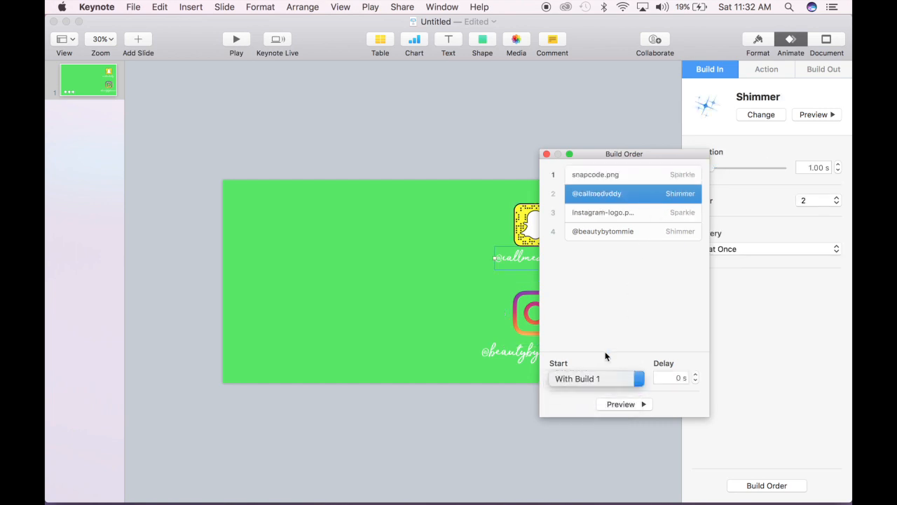
Step: Set the Instagram logo's and Instagram caption's build-ins to start With Build 1 and close the build order
{"action": "left_click", "coordinate": [619, 218]}
{"action": "left_click", "coordinate": [586, 377]}
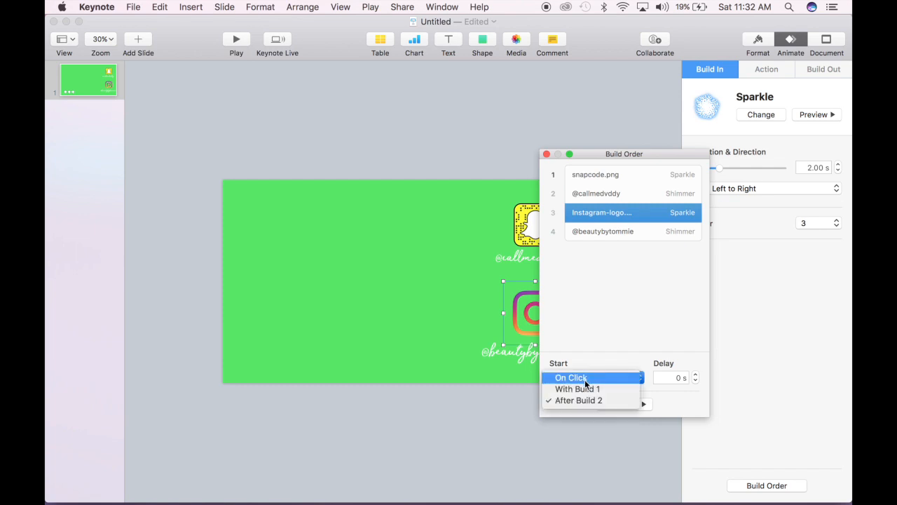
{"action": "left_click", "coordinate": [584, 388]}
{"action": "left_click", "coordinate": [602, 232]}
{"action": "left_click", "coordinate": [634, 377]}
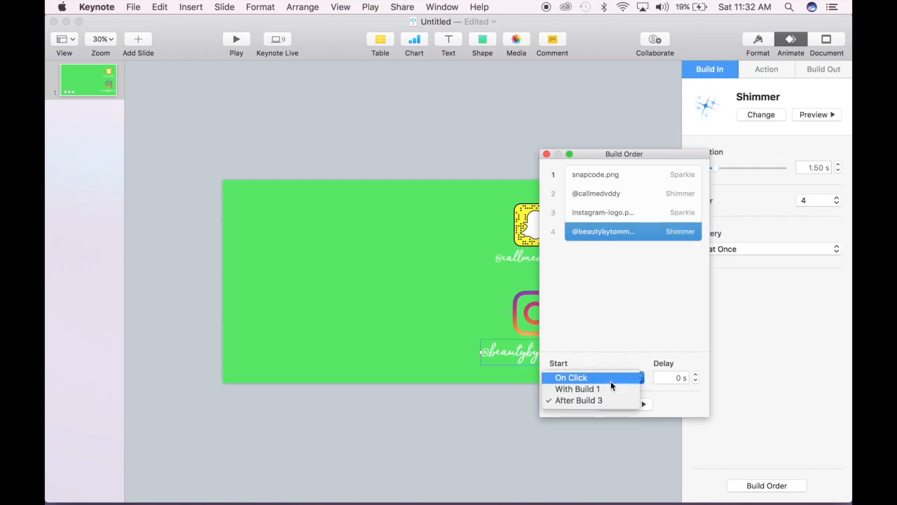
{"action": "left_click", "coordinate": [607, 387]}
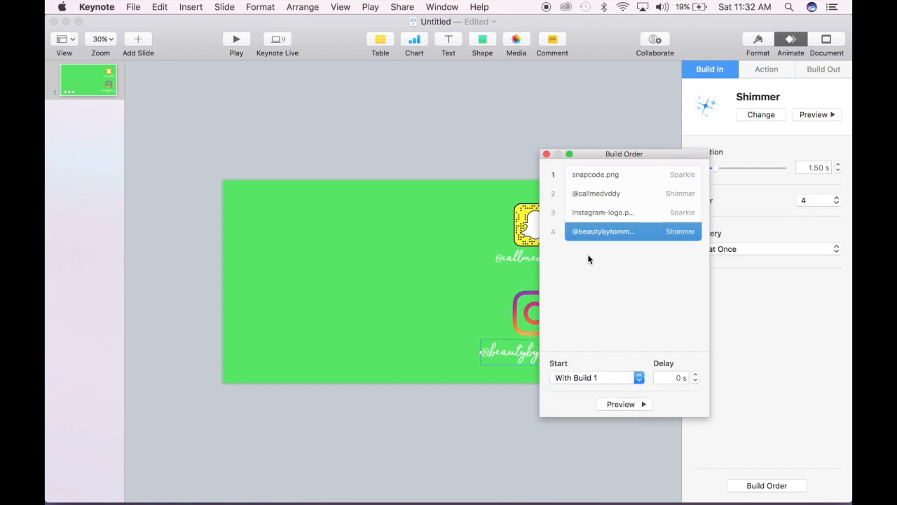
{"action": "left_click", "coordinate": [547, 153]}
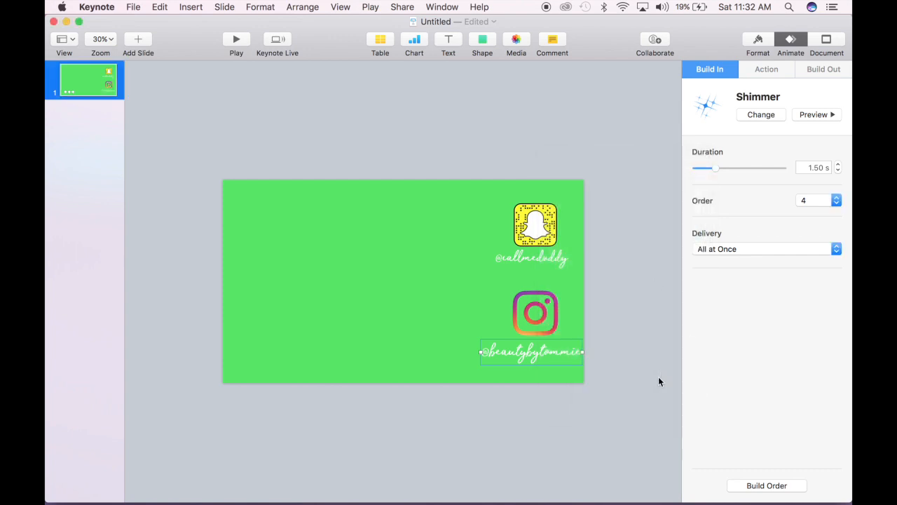
Step: Reopen the build order, move it clear of the slide and preview all the build-ins
{"action": "left_click", "coordinate": [662, 332]}
{"action": "key", "text": "alt+super+b"}
{"action": "left_click_drag", "start_coordinate": [645, 159], "coordinate": [757, 112]}
{"action": "left_click", "coordinate": [739, 358]}
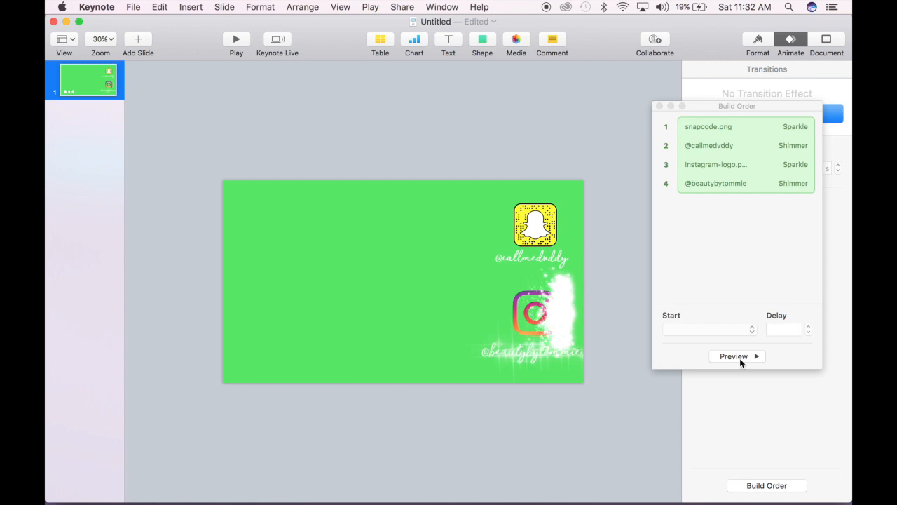
Step: Set the duration of the Snapchat logo's Sparkle build-in to 2.00 s
{"action": "left_click", "coordinate": [531, 321]}
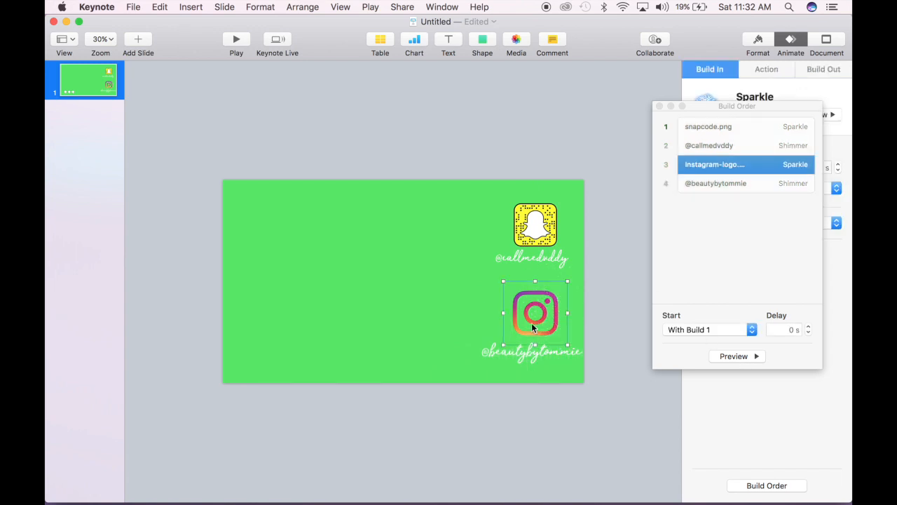
{"action": "left_click_drag", "start_coordinate": [754, 102], "coordinate": [395, 127]}
{"action": "left_click", "coordinate": [379, 151]}
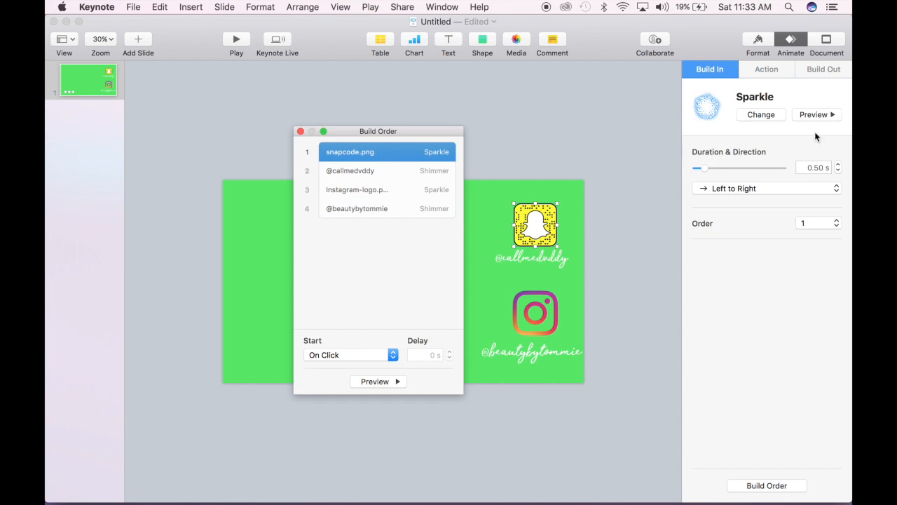
{"action": "left_click", "coordinate": [838, 165]}
{"action": "left_click", "coordinate": [838, 165]}
{"action": "left_click", "coordinate": [837, 165]}
{"action": "left_click", "coordinate": [837, 165]}
{"action": "left_click", "coordinate": [837, 165]}
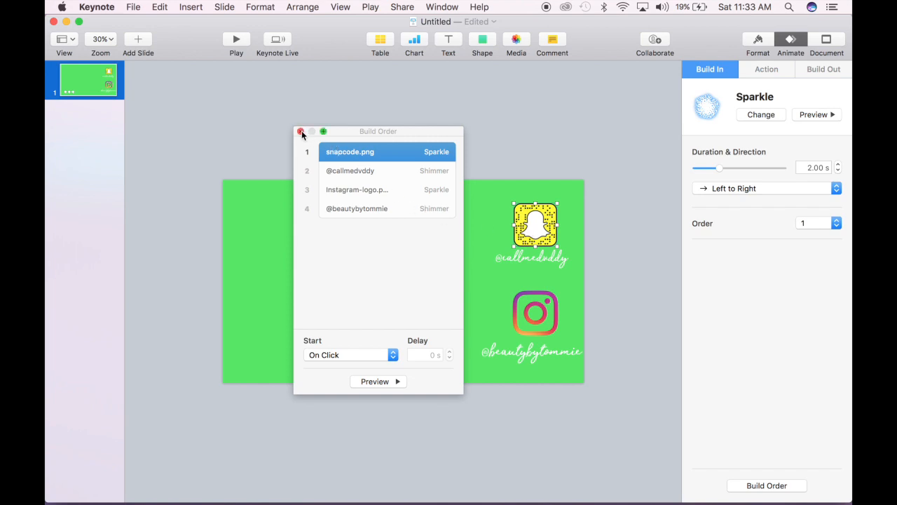
Step: Set the duration of the Instagram caption's Shimmer build-in to 1.00 s
{"action": "left_click", "coordinate": [349, 172]}
{"action": "left_click", "coordinate": [355, 189]}
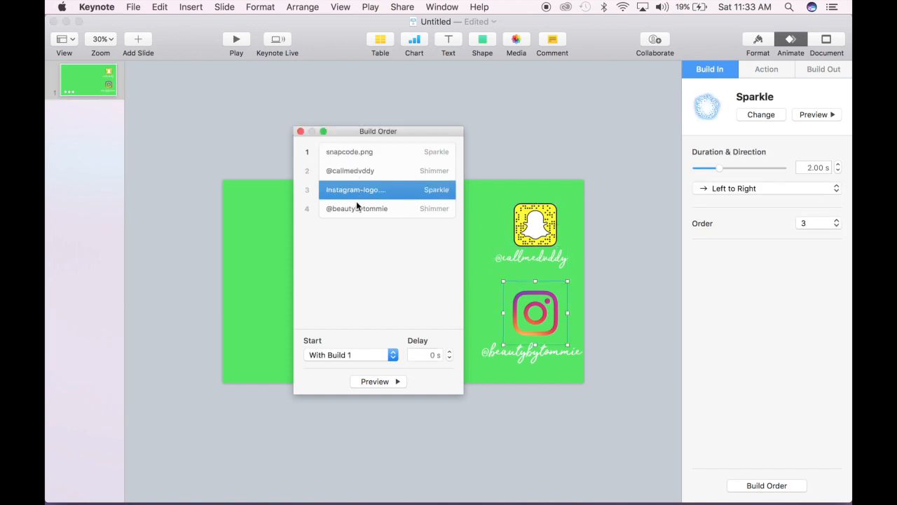
{"action": "left_click", "coordinate": [357, 208]}
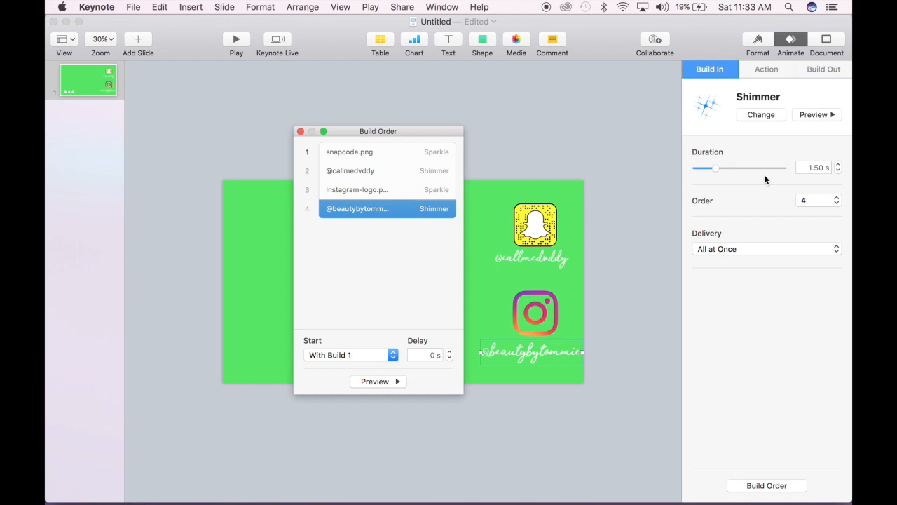
{"action": "left_click", "coordinate": [838, 170]}
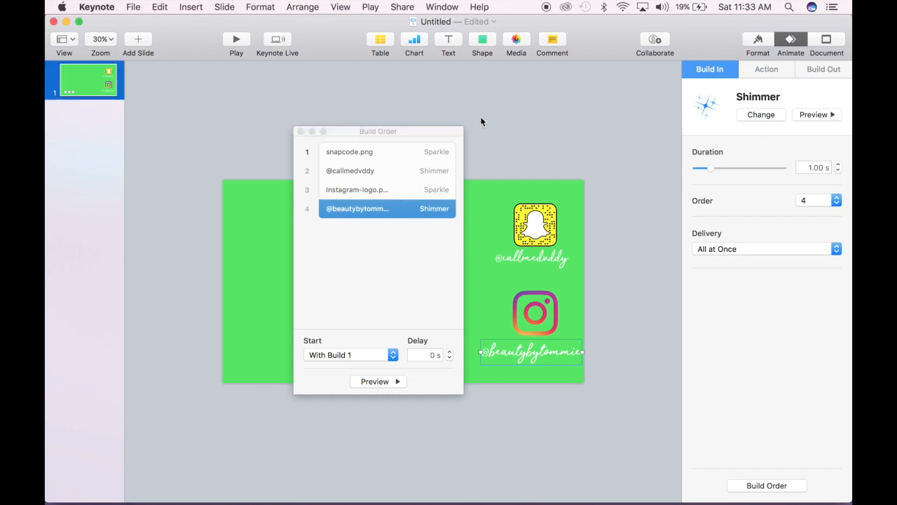
Step: Preview the full build sequence with the slide in clear view, and close the build order
{"action": "left_click", "coordinate": [405, 272]}
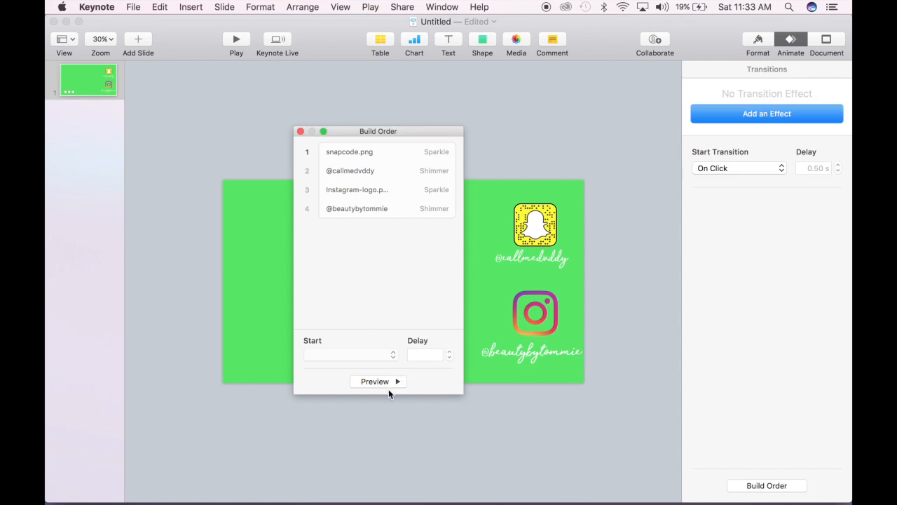
{"action": "left_click", "coordinate": [372, 382]}
{"action": "left_click_drag", "start_coordinate": [379, 131], "coordinate": [181, 128]}
{"action": "left_click", "coordinate": [178, 378]}
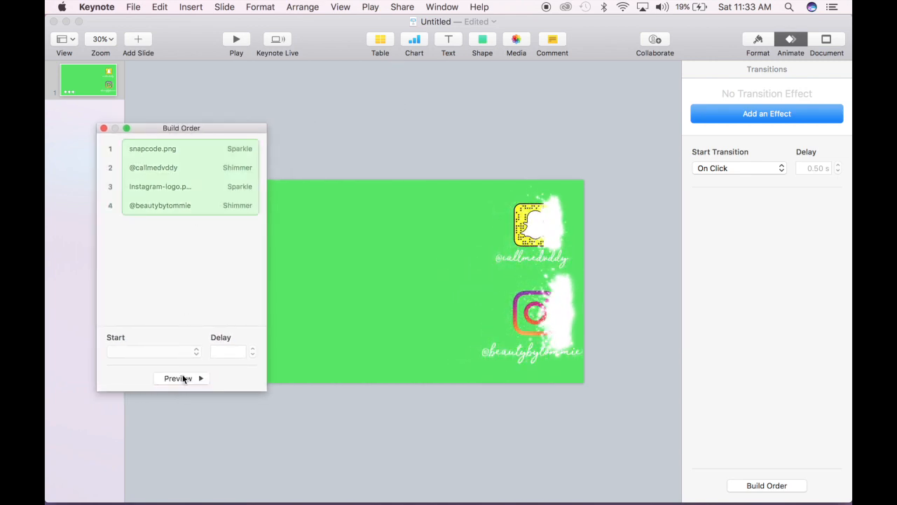
{"action": "left_click", "coordinate": [103, 128]}
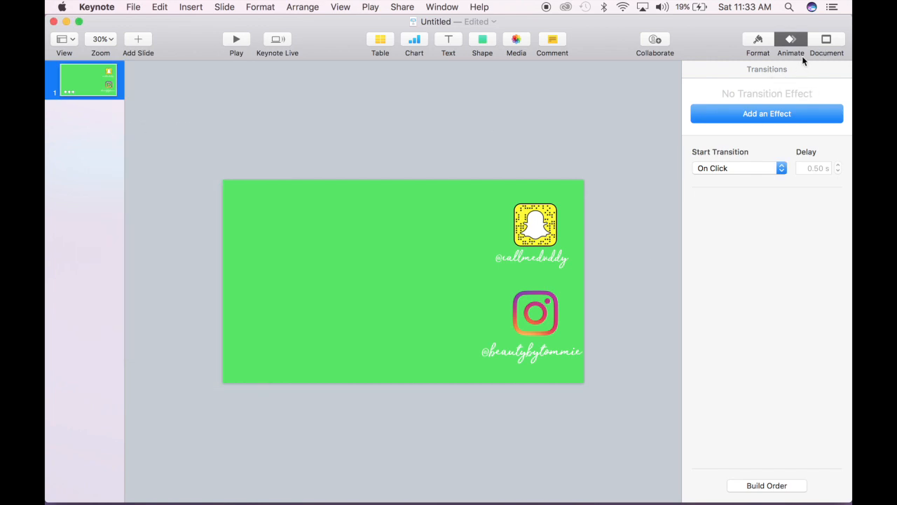
Step: Try the Disappear build-out effect on the Snapchat logo
{"action": "left_click", "coordinate": [554, 227]}
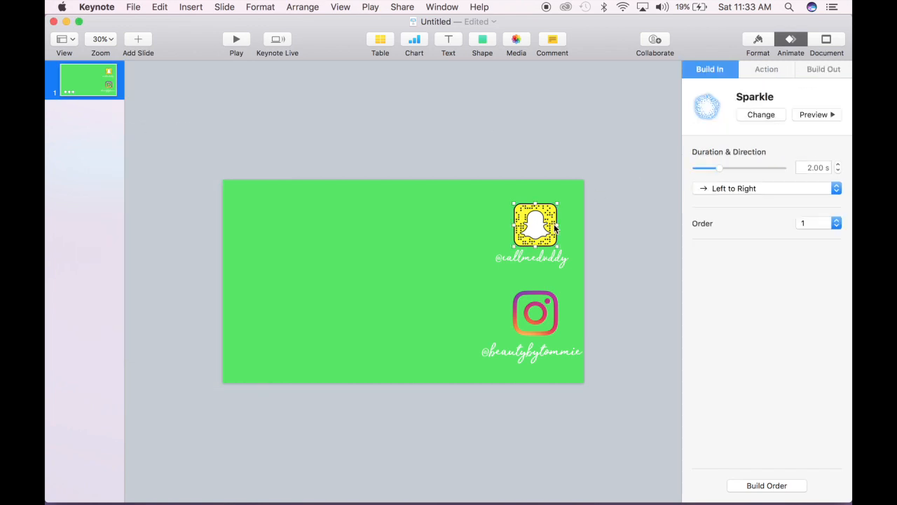
{"action": "left_click", "coordinate": [770, 69]}
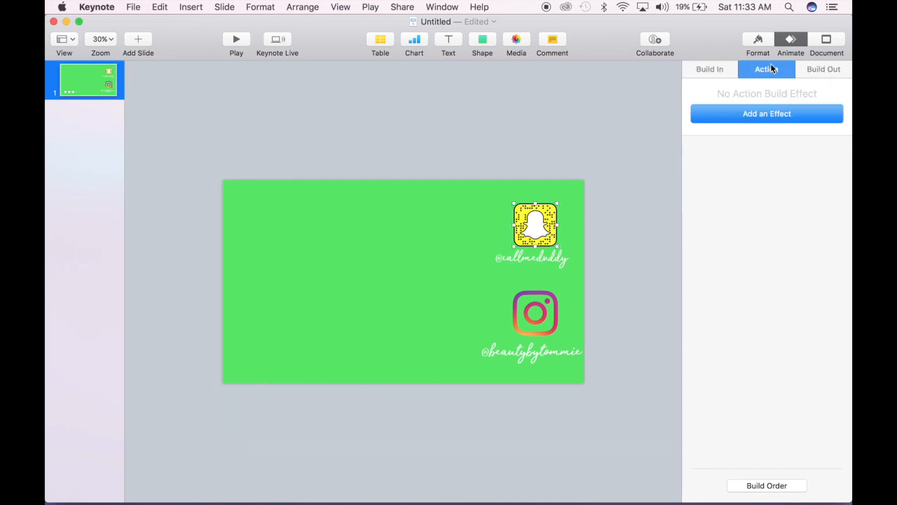
{"action": "left_click", "coordinate": [781, 116]}
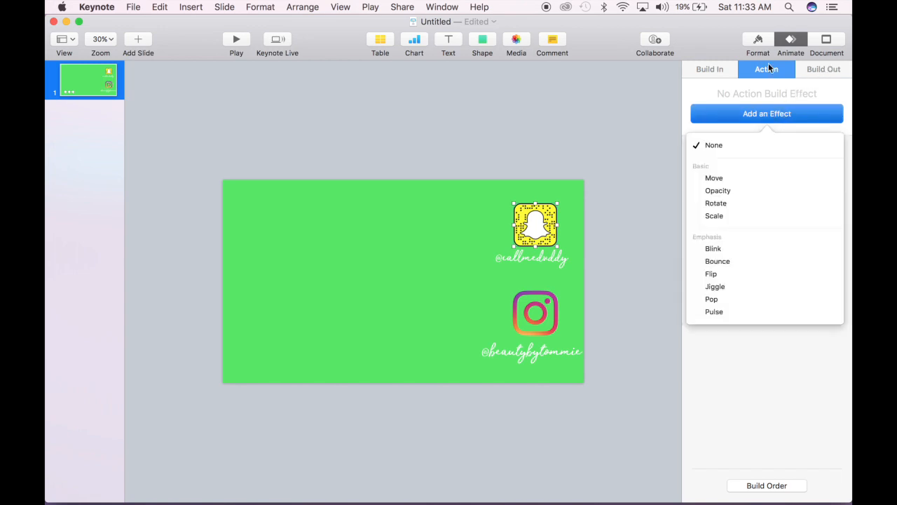
{"action": "left_click", "coordinate": [820, 73]}
{"action": "left_click", "coordinate": [832, 68]}
{"action": "left_click", "coordinate": [761, 116]}
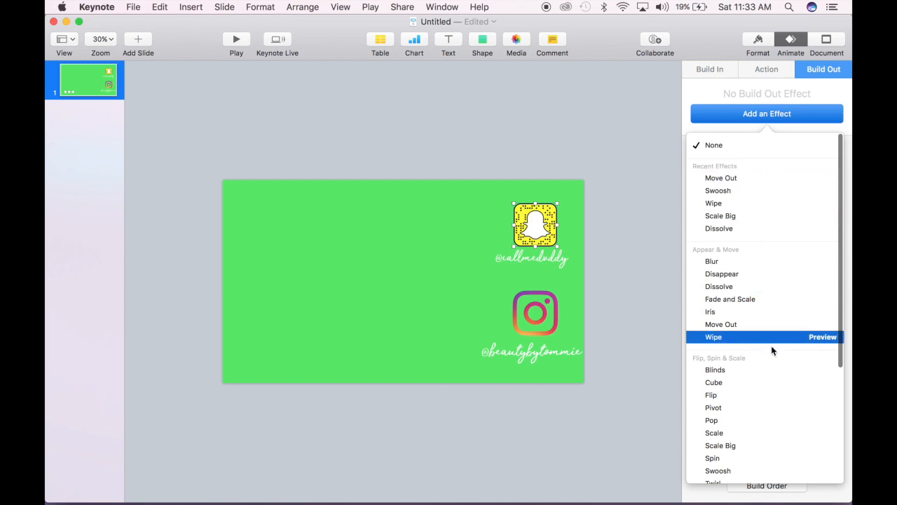
{"action": "left_click", "coordinate": [765, 274]}
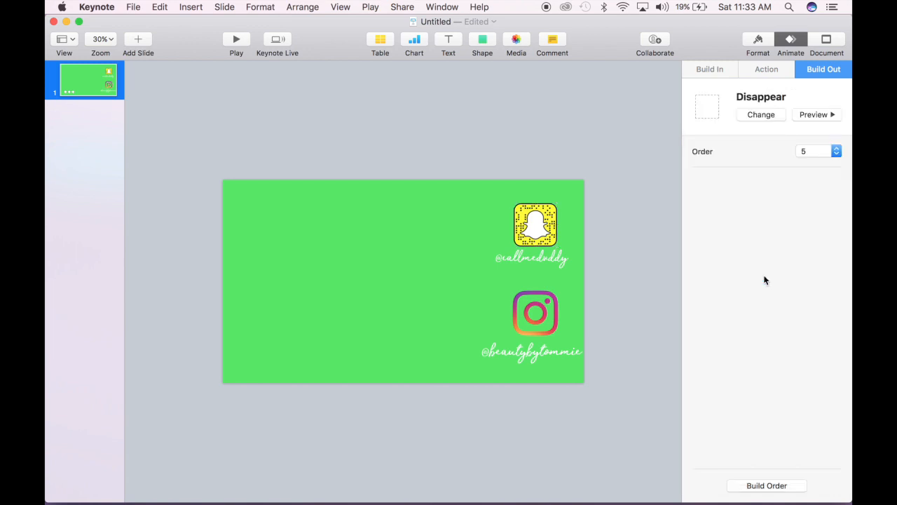
Step: Change the Snapchat logo's build-out effect to Fade and Scale with a duration of 1.00 s
{"action": "left_click", "coordinate": [756, 114]}
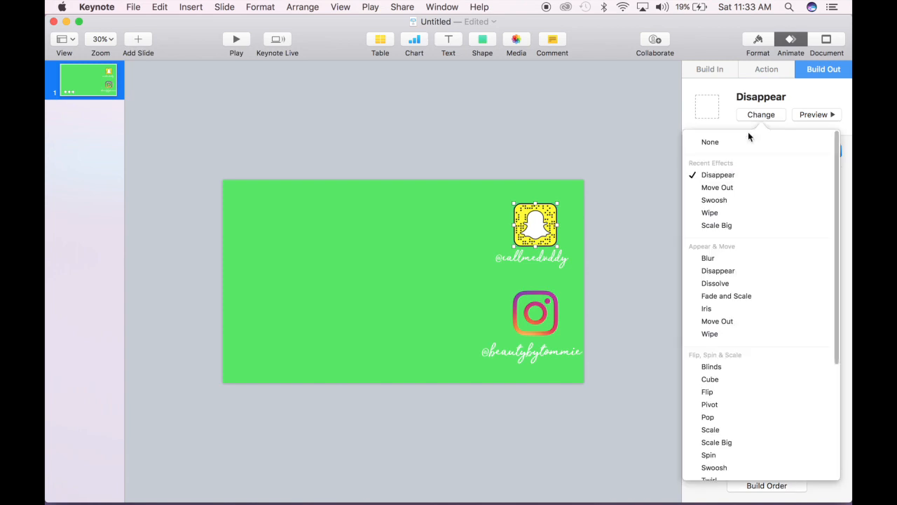
{"action": "left_click", "coordinate": [746, 298]}
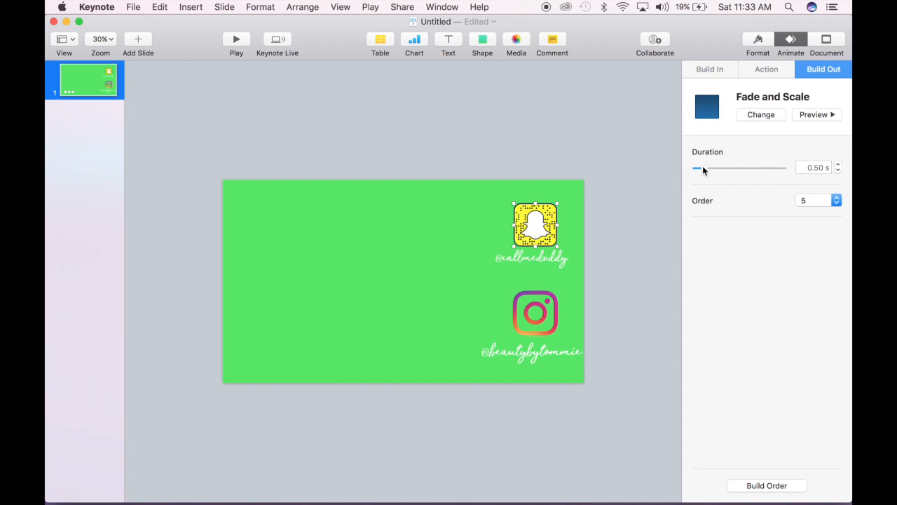
{"action": "left_click_drag", "start_coordinate": [703, 169], "coordinate": [709, 169]}
Step: Apply the Fade and Scale build-out effect to both logos and both handle captions together
{"action": "left_click", "coordinate": [543, 309]}
{"action": "left_click", "coordinate": [549, 260]}
{"action": "left_click", "coordinate": [549, 197]}
{"action": "left_click_drag", "start_coordinate": [548, 192], "coordinate": [557, 359]}
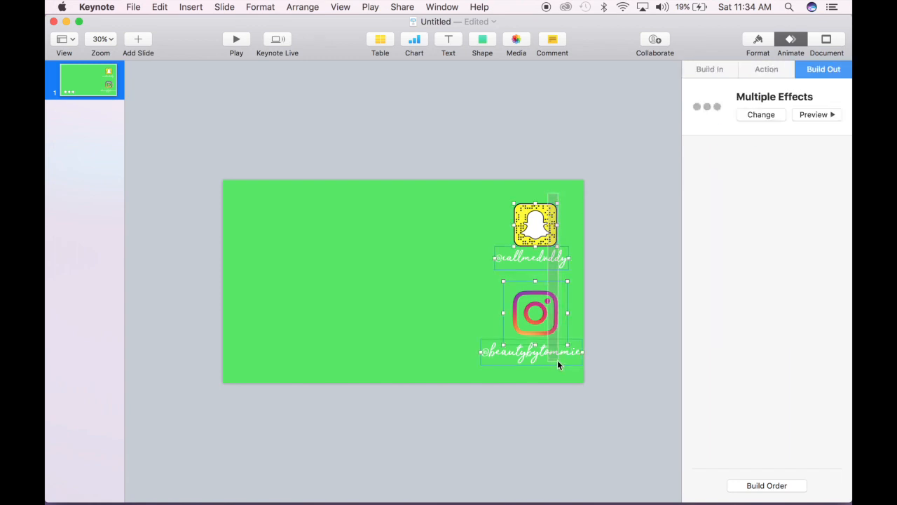
{"action": "left_click", "coordinate": [772, 115]}
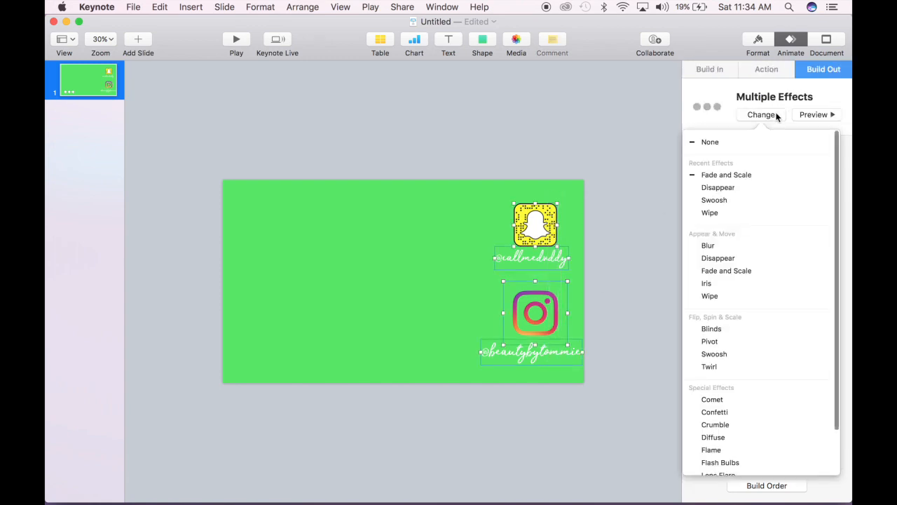
{"action": "left_click", "coordinate": [750, 180]}
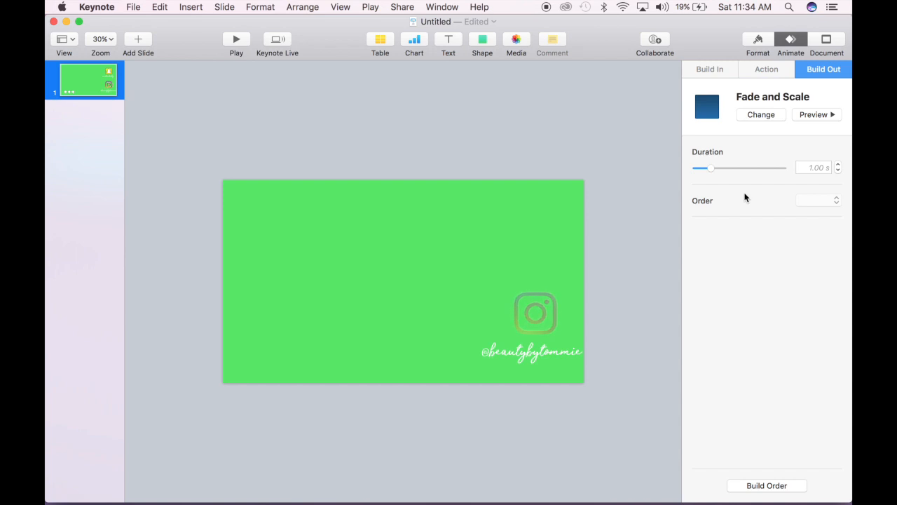
Step: Group the four Fade and Scale build-outs directly after the build-ins in the build order
{"action": "left_click", "coordinate": [742, 486]}
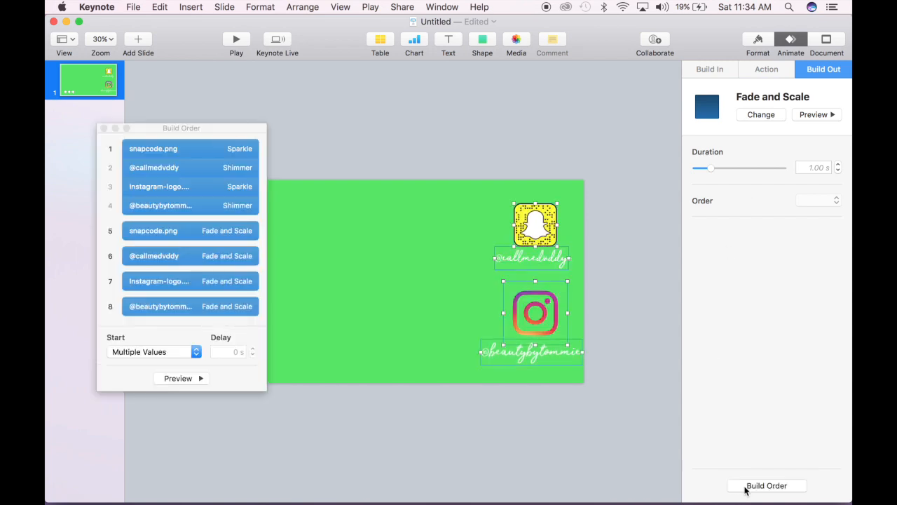
{"action": "mouse_move", "coordinate": [178, 230]}
{"action": "left_mouse_down"}
{"action": "mouse_move", "coordinate": [178, 208]}
{"action": "mouse_move", "coordinate": [179, 222]}
{"action": "left_mouse_up"}
{"action": "left_click_drag", "start_coordinate": [216, 264], "coordinate": [152, 253]}
{"action": "left_click_drag", "start_coordinate": [154, 286], "coordinate": [152, 266]}
Step: Keep the Snapchat logo's build-out starting After Build 4 and set its delay to 5.00 s
{"action": "left_click", "coordinate": [185, 234]}
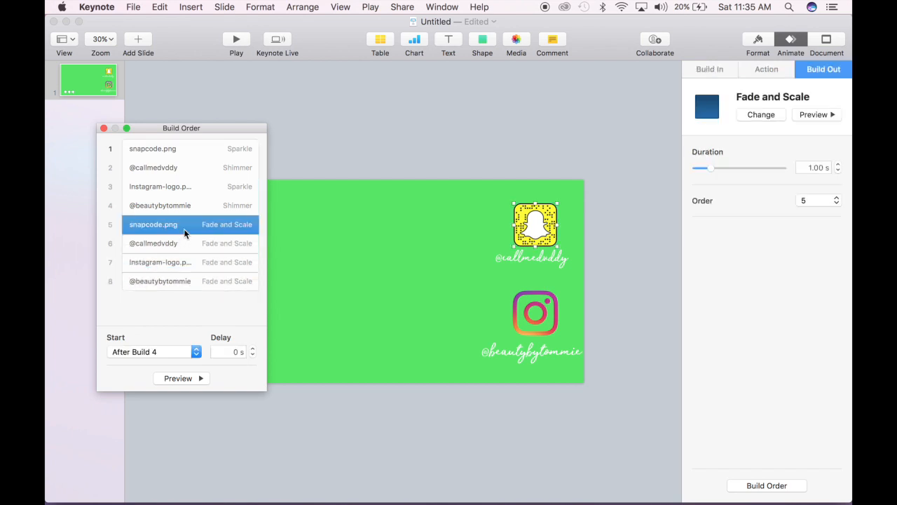
{"action": "left_click", "coordinate": [153, 353]}
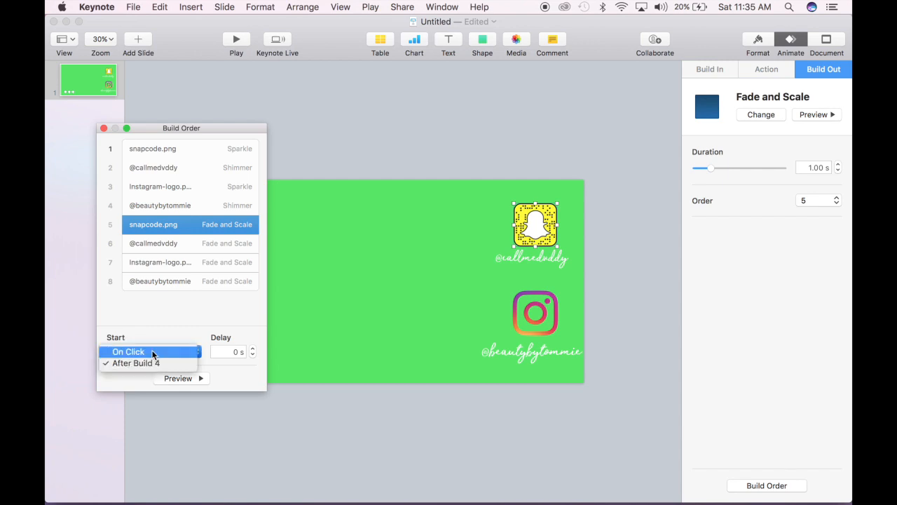
{"action": "left_click", "coordinate": [210, 320]}
{"action": "left_click", "coordinate": [220, 352]}
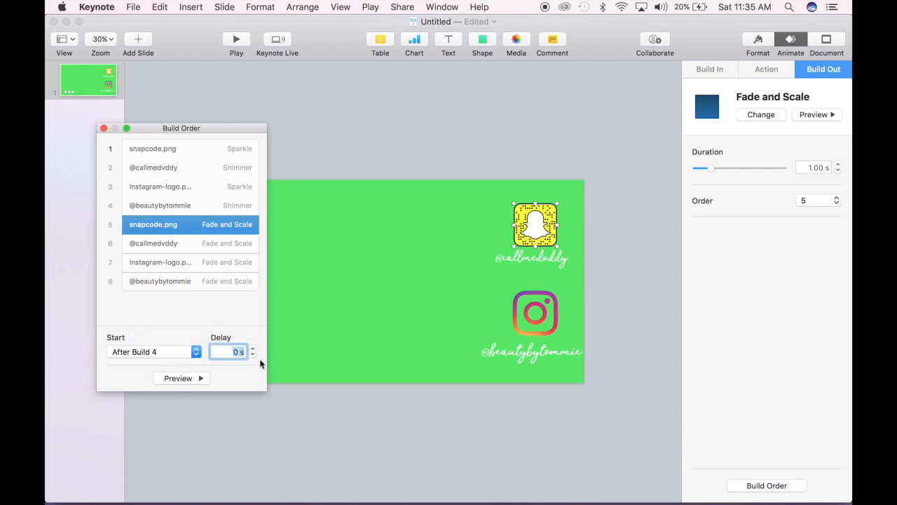
{"action": "type", "text": "5"}
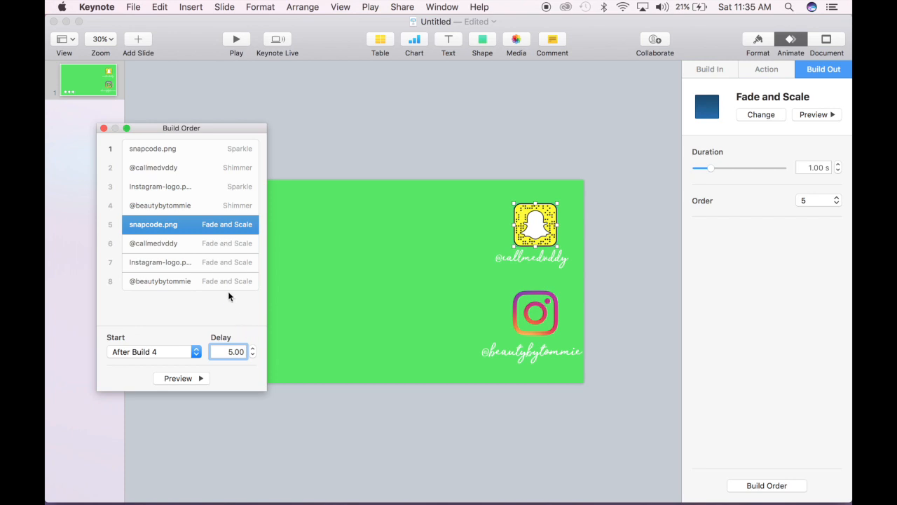
Step: Set the build-outs of the Snapchat caption, Instagram logo and Instagram caption to start With Build 5
{"action": "left_click", "coordinate": [191, 240]}
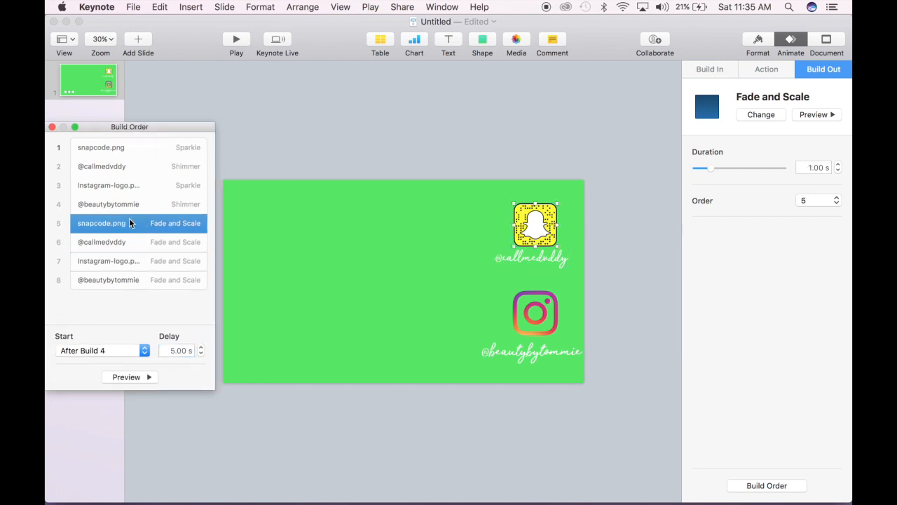
{"action": "left_click", "coordinate": [127, 240]}
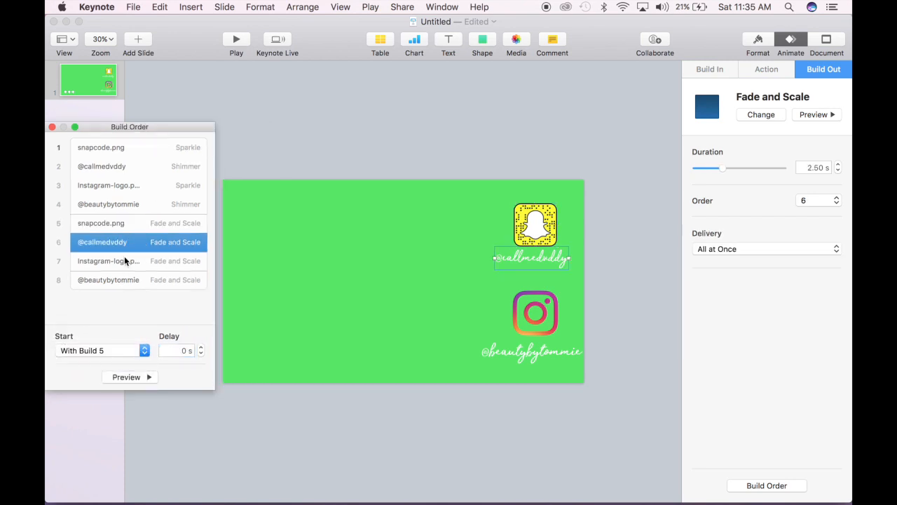
{"action": "left_click", "coordinate": [124, 260]}
{"action": "left_click", "coordinate": [115, 352]}
{"action": "left_click", "coordinate": [105, 362]}
{"action": "left_click", "coordinate": [126, 279]}
{"action": "left_click", "coordinate": [119, 350]}
{"action": "left_click", "coordinate": [120, 373]}
{"action": "left_click", "coordinate": [115, 351]}
{"action": "left_click", "coordinate": [105, 340]}
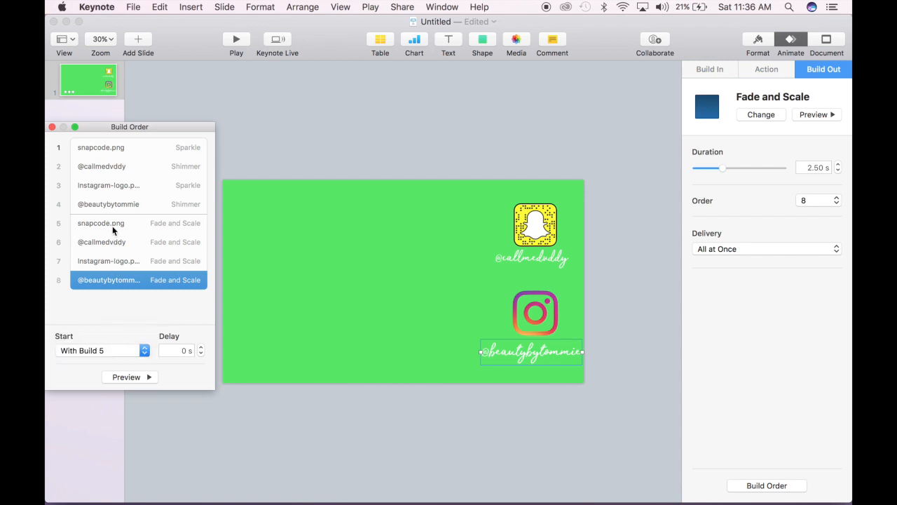
Step: Review the start and delay settings of the build-outs and the first build-ins in the build order
{"action": "left_click", "coordinate": [112, 225]}
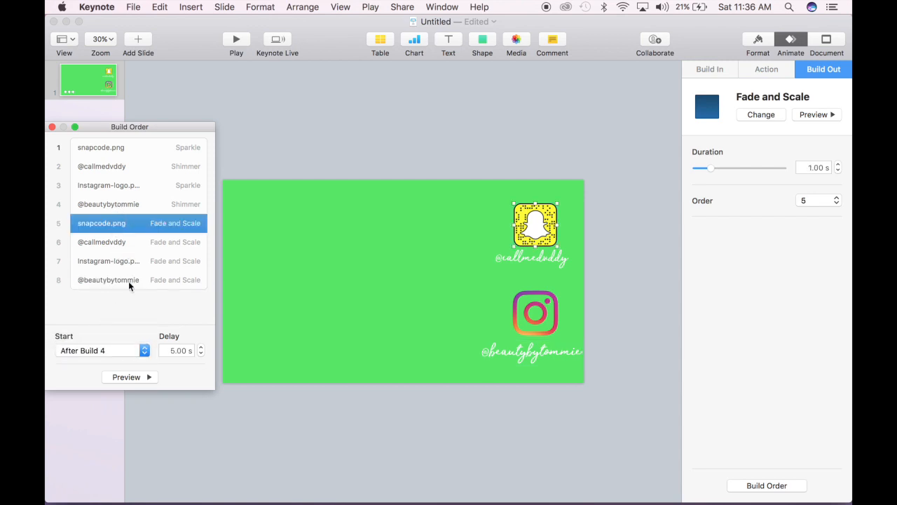
{"action": "left_click", "coordinate": [134, 245]}
{"action": "left_click", "coordinate": [134, 259]}
{"action": "left_click", "coordinate": [134, 279]}
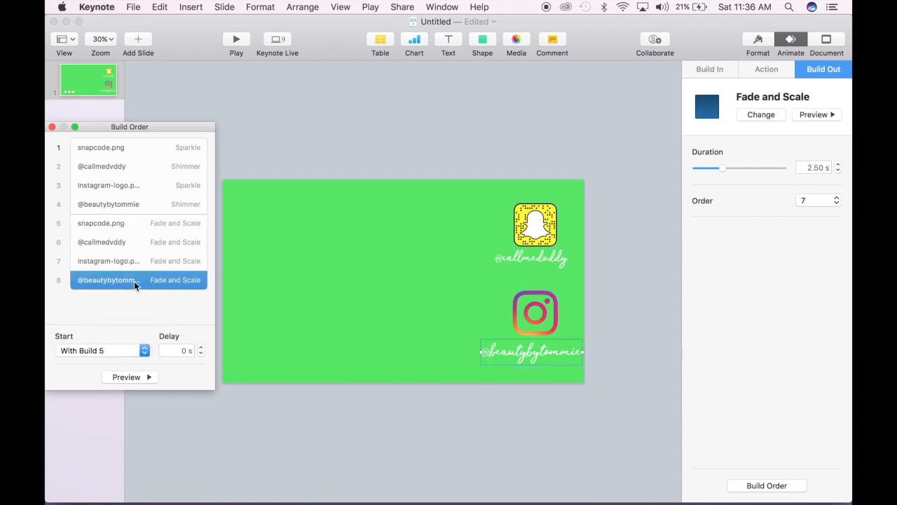
{"action": "left_click", "coordinate": [152, 165]}
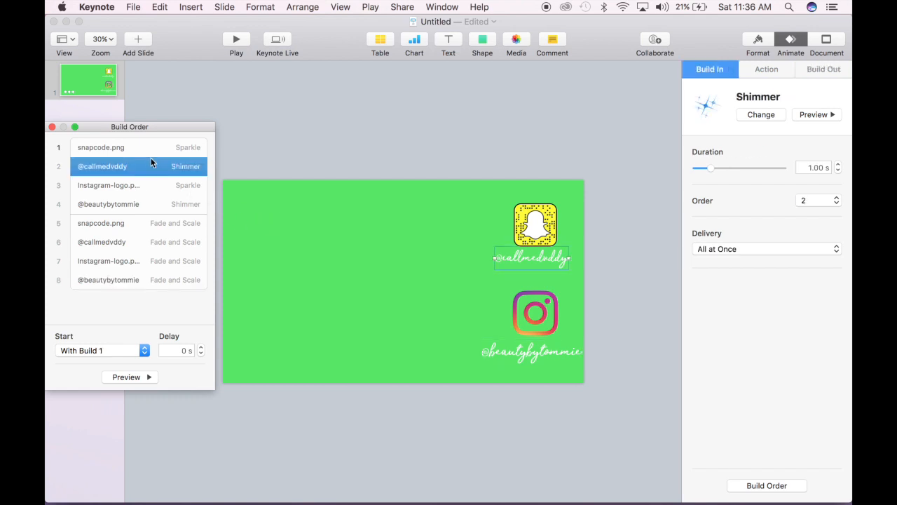
{"action": "left_click", "coordinate": [148, 149]}
Step: Preview the slide's complete build sequence, then close the build order list
{"action": "left_click", "coordinate": [343, 243]}
{"action": "left_click", "coordinate": [133, 377]}
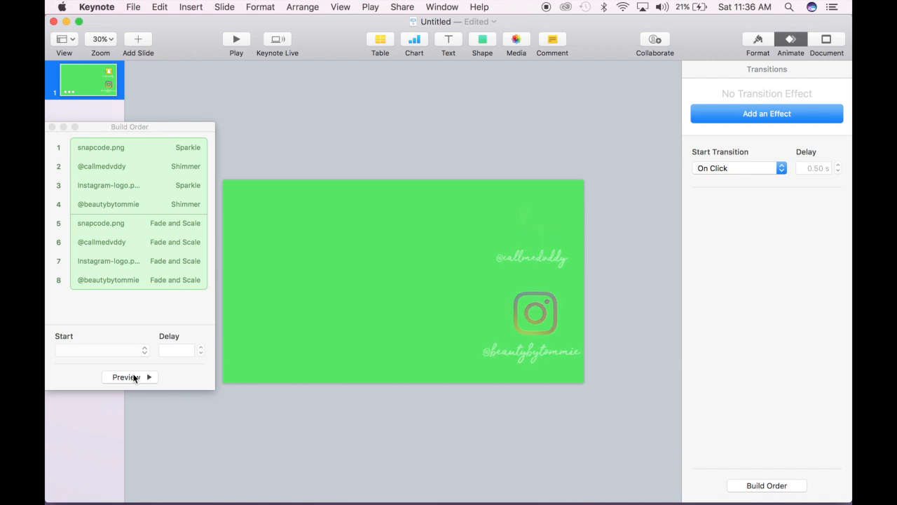
{"action": "left_click", "coordinate": [48, 201]}
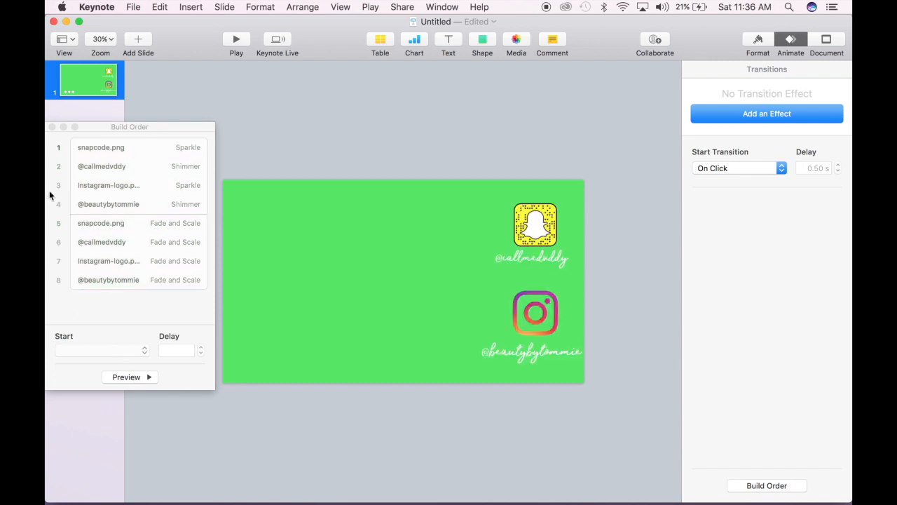
{"action": "left_click", "coordinate": [52, 126]}
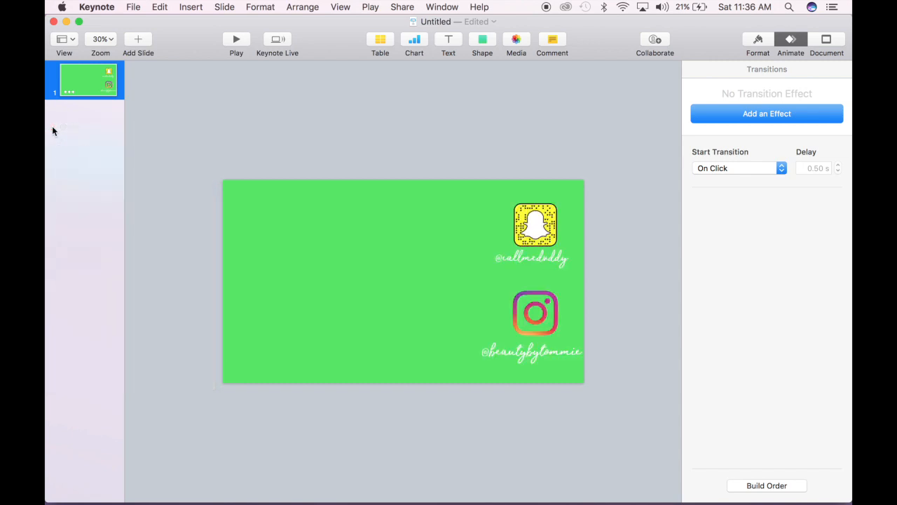
Step: Export the presentation as a self-playing 720p QuickTime movie with 0 seconds between builds, saved to the Desktop as "social media overlay"
{"action": "left_click", "coordinate": [134, 7]}
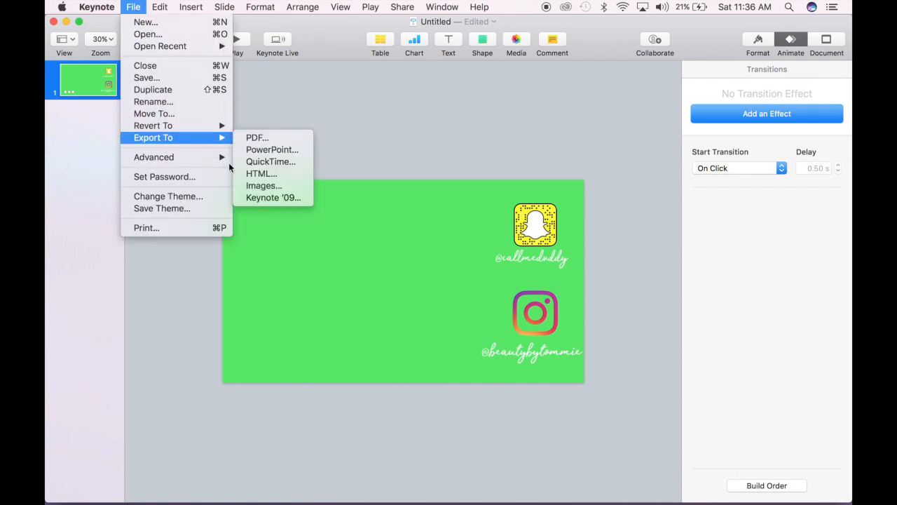
{"action": "left_click", "coordinate": [279, 166]}
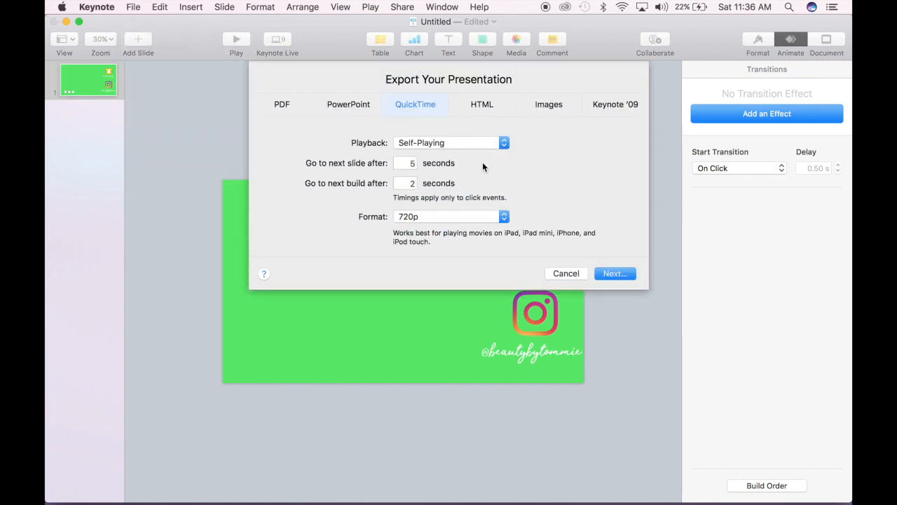
{"action": "left_click", "coordinate": [404, 164]}
{"action": "left_click", "coordinate": [409, 182]}
{"action": "type", "text": "0"}
{"action": "left_click", "coordinate": [614, 273]}
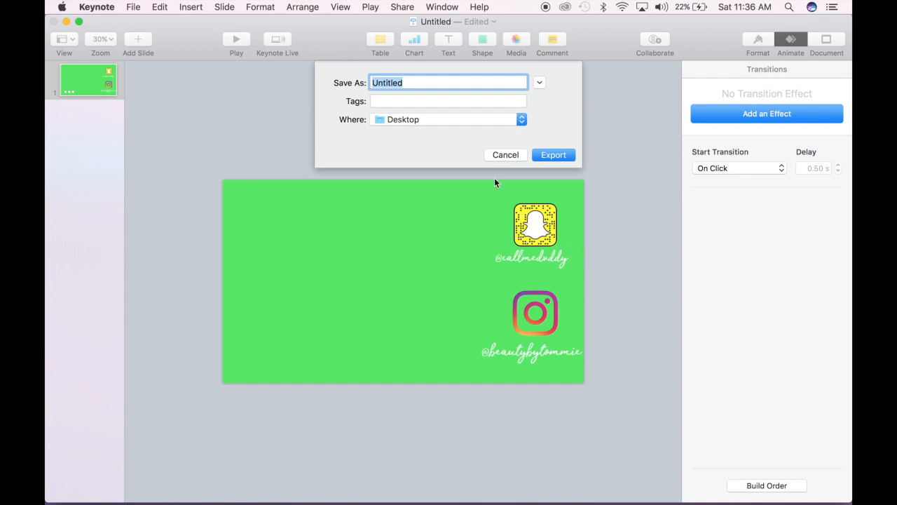
{"action": "type", "text": "social media ov"}
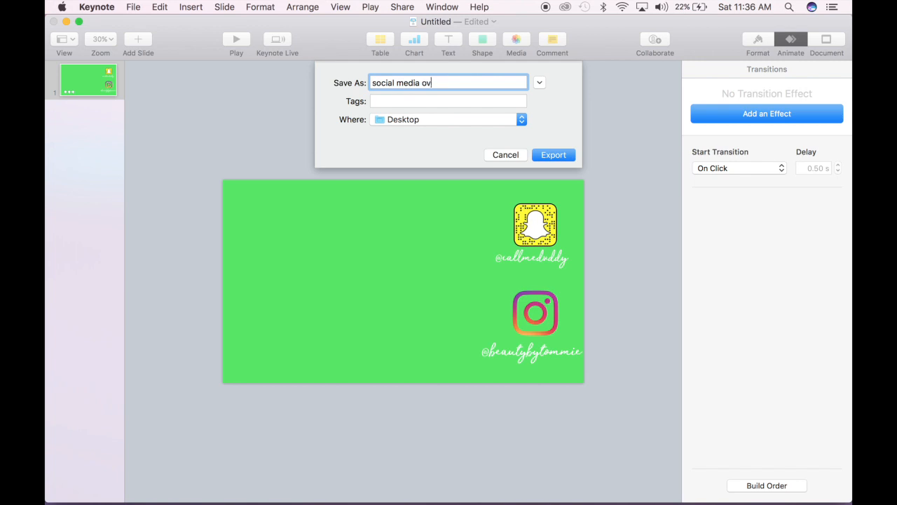
{"action": "key", "text": "Return"}
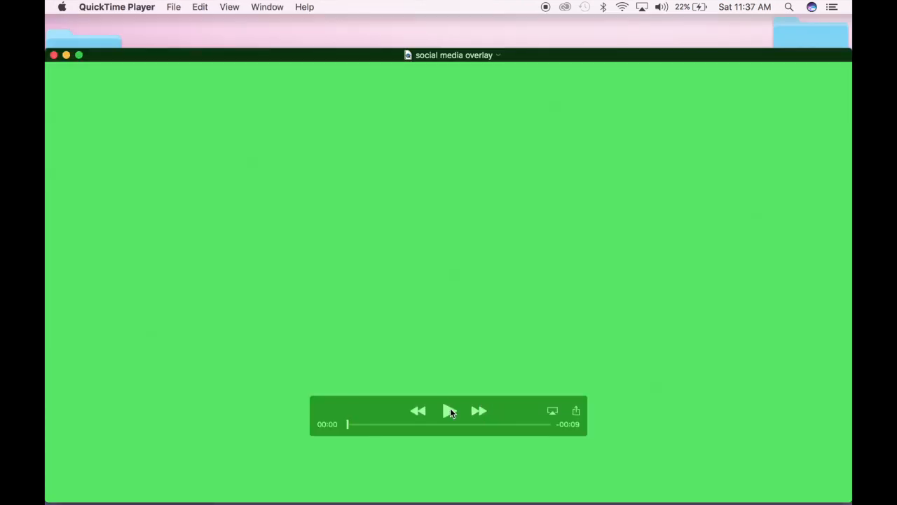
Step: Play the exported social media overlay movie in QuickTime Player and close it
{"action": "left_click", "coordinate": [450, 411]}
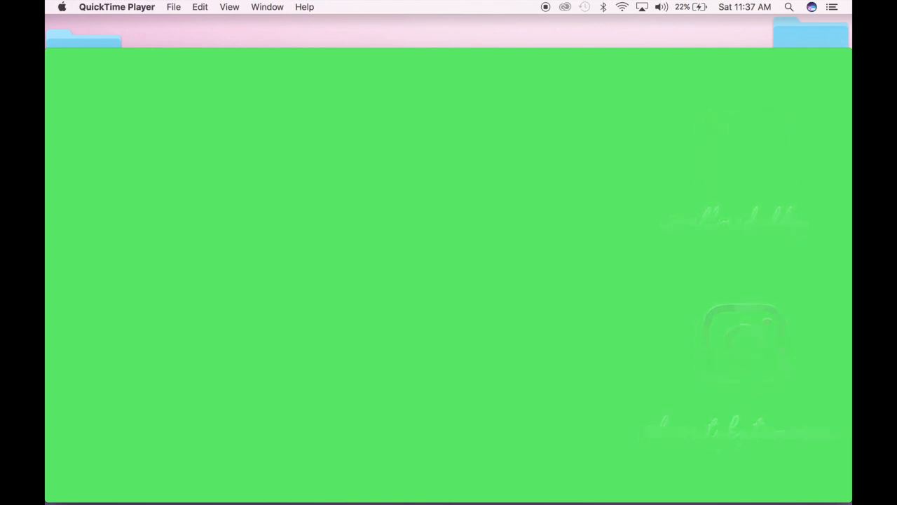
{"action": "left_click", "coordinate": [53, 55]}
{"action": "left_click", "coordinate": [236, 308]}
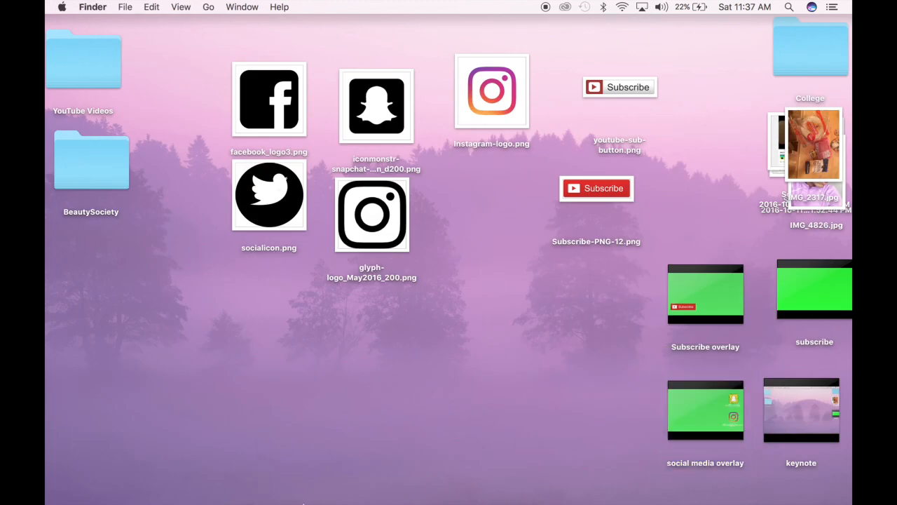
Step: Switch to Final Cut Pro, open the Lookbook event's "Late Fall- Early Winter Lookbook | Warm Climate" project and place the playhead just before 00:04:00
{"action": "mouse_move", "coordinate": [401, 501]}
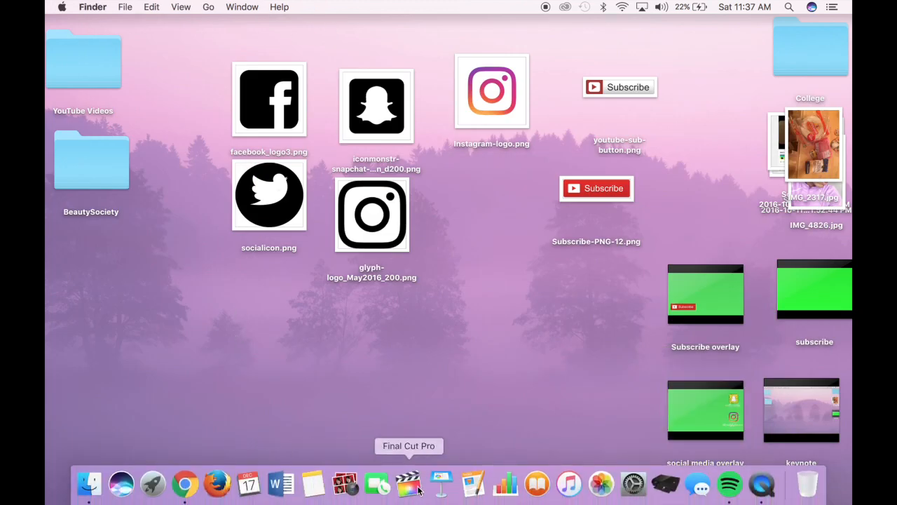
{"action": "left_click", "coordinate": [416, 494]}
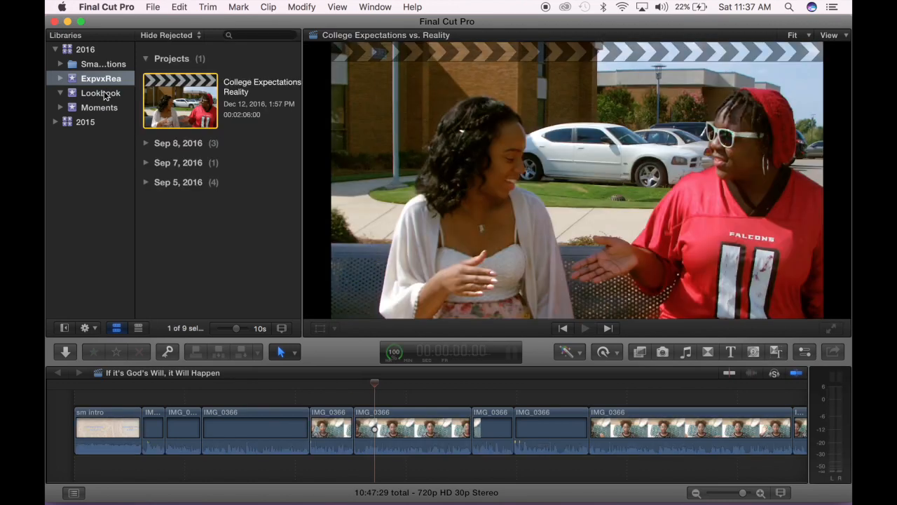
{"action": "left_click", "coordinate": [101, 95]}
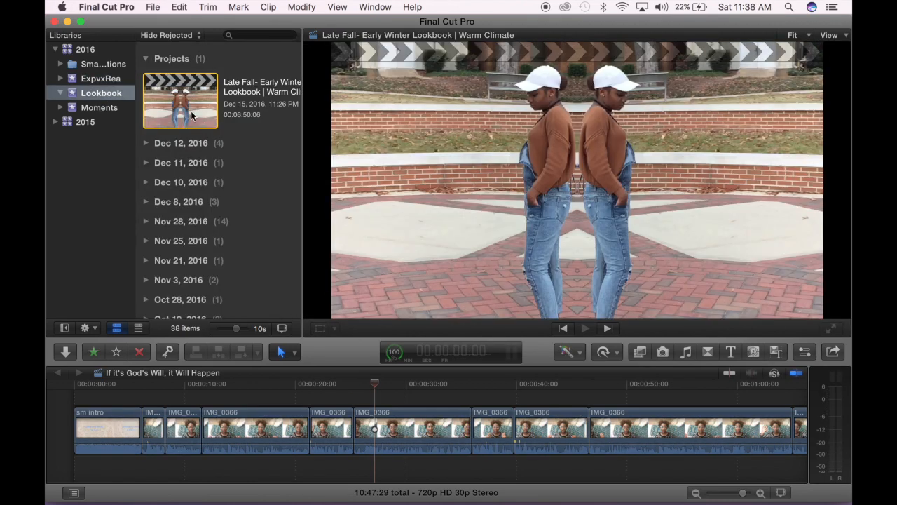
{"action": "double_click", "coordinate": [190, 111]}
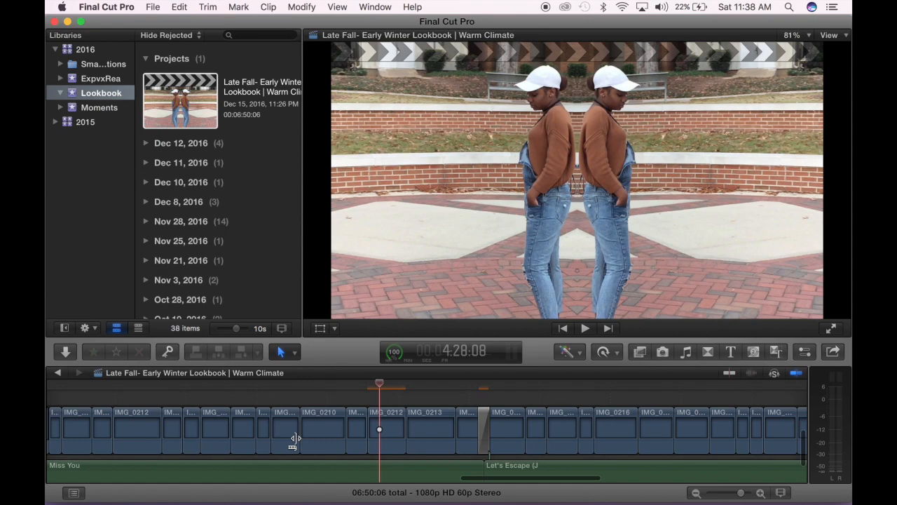
{"action": "left_click", "coordinate": [220, 397]}
Step: Import the Subscribe overlay and social media overlay movies from the Desktop into the Lookbook event
{"action": "key", "text": "super+i"}
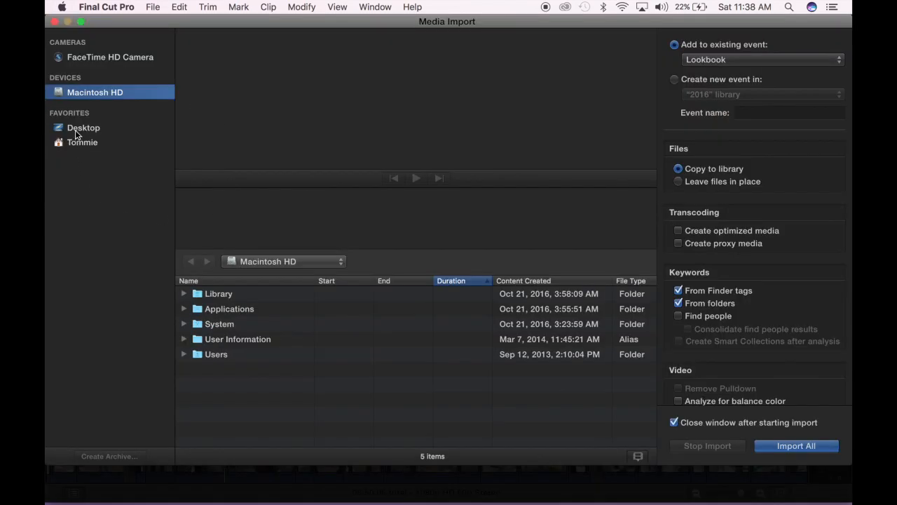
{"action": "left_click", "coordinate": [78, 130]}
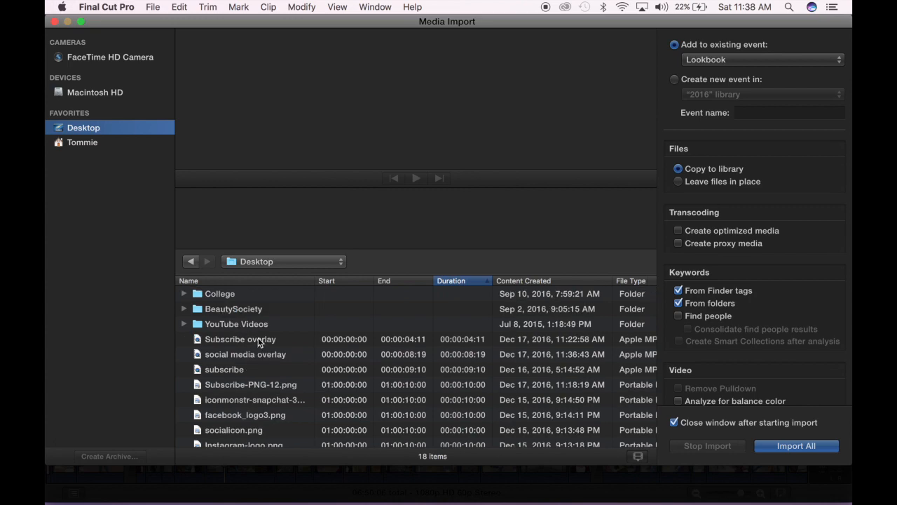
{"action": "left_click", "coordinate": [259, 341]}
{"action": "left_click", "coordinate": [258, 354], "text": "shift"}
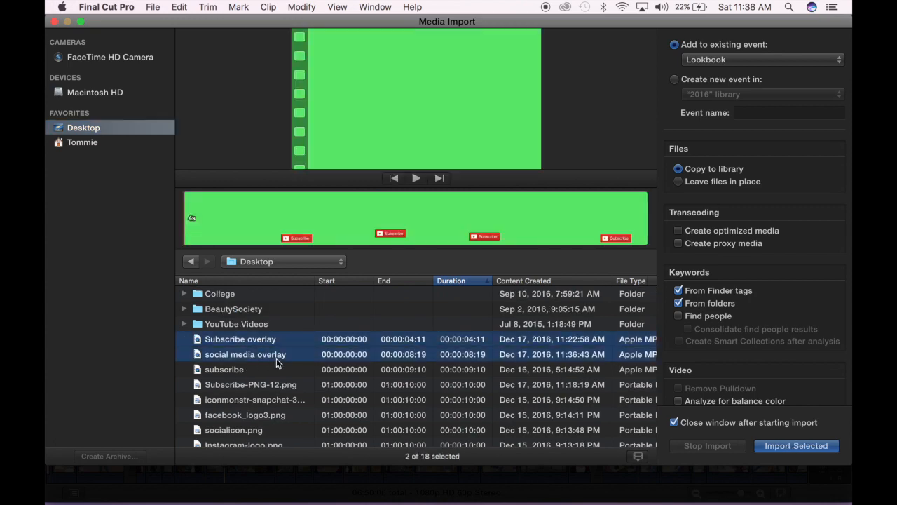
{"action": "left_click", "coordinate": [792, 447]}
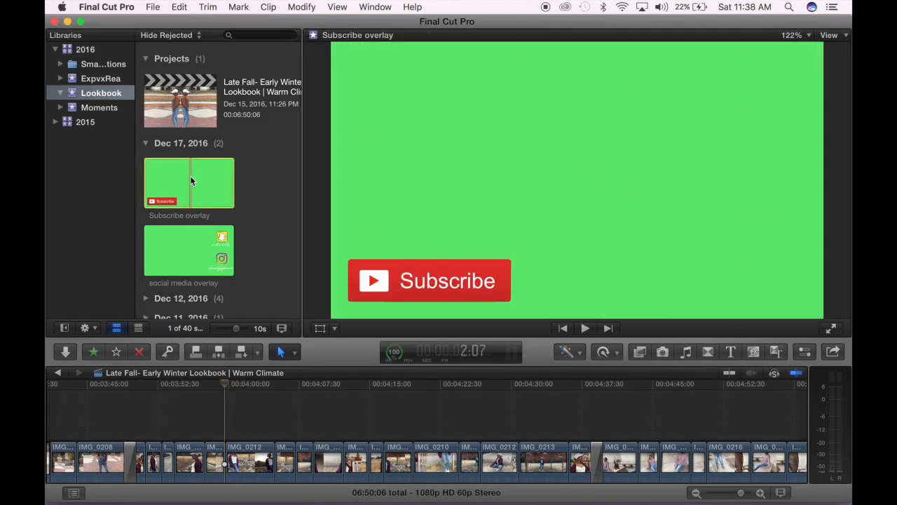
Step: Place the Subscribe overlay clip above the main footage at about 00:04:00 and play its opening
{"action": "left_click_drag", "start_coordinate": [190, 181], "coordinate": [220, 417]}
{"action": "left_click", "coordinate": [214, 412]}
{"action": "key", "text": "space"}
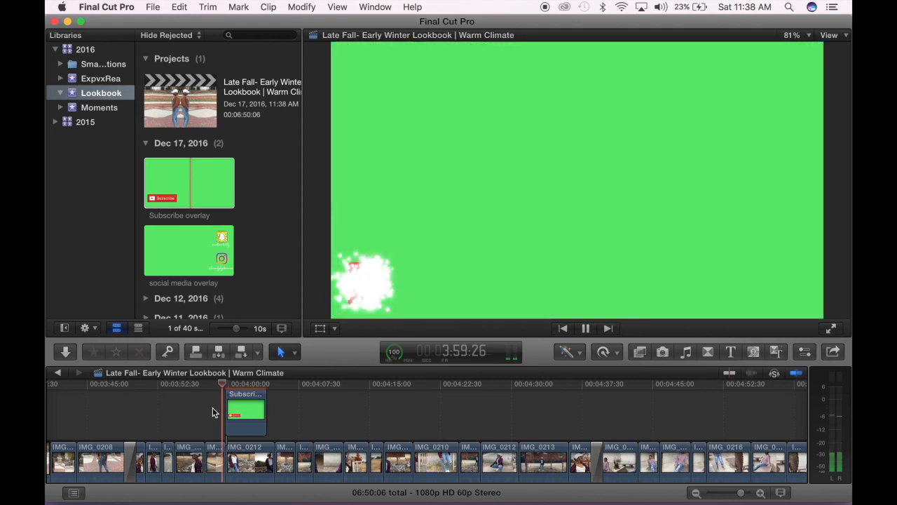
{"action": "key", "text": "space"}
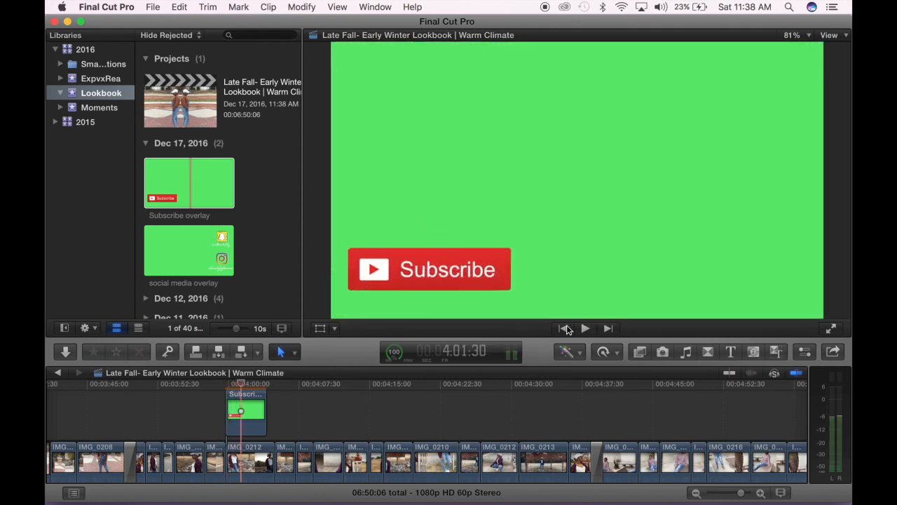
Step: Search the effects for "keyer" and apply the Keyer effect to the Subscribe overlay clip in the timeline
{"action": "left_click", "coordinate": [641, 353]}
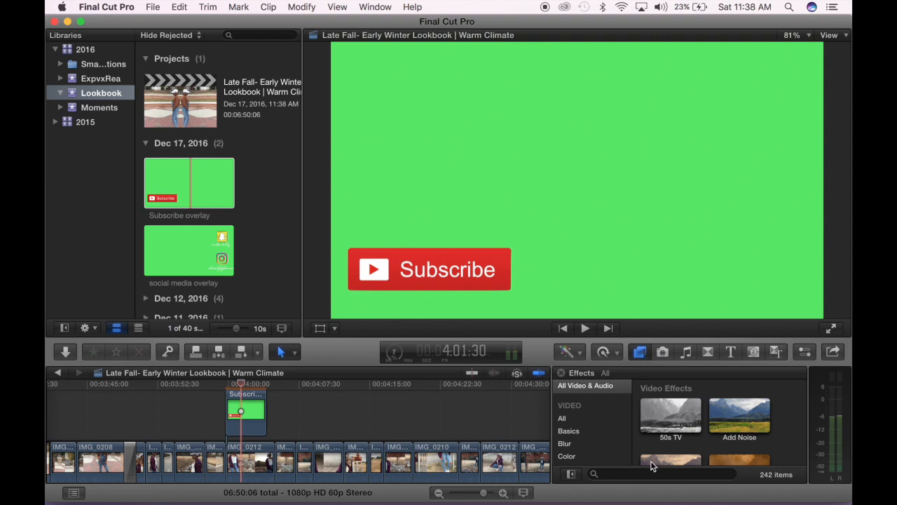
{"action": "left_click", "coordinate": [630, 474]}
{"action": "type", "text": "k"}
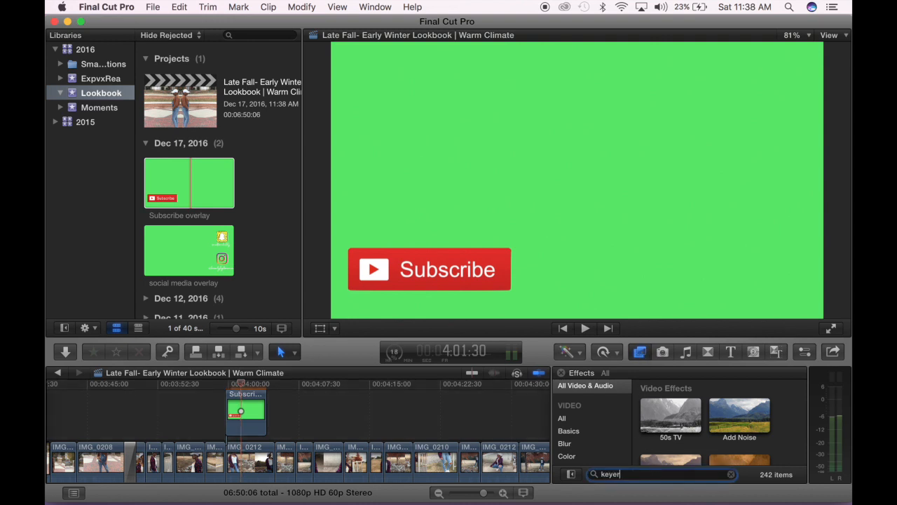
{"action": "type", "text": "eyer"}
{"action": "left_click", "coordinate": [665, 413]}
{"action": "left_click_drag", "start_coordinate": [665, 414], "coordinate": [246, 410]}
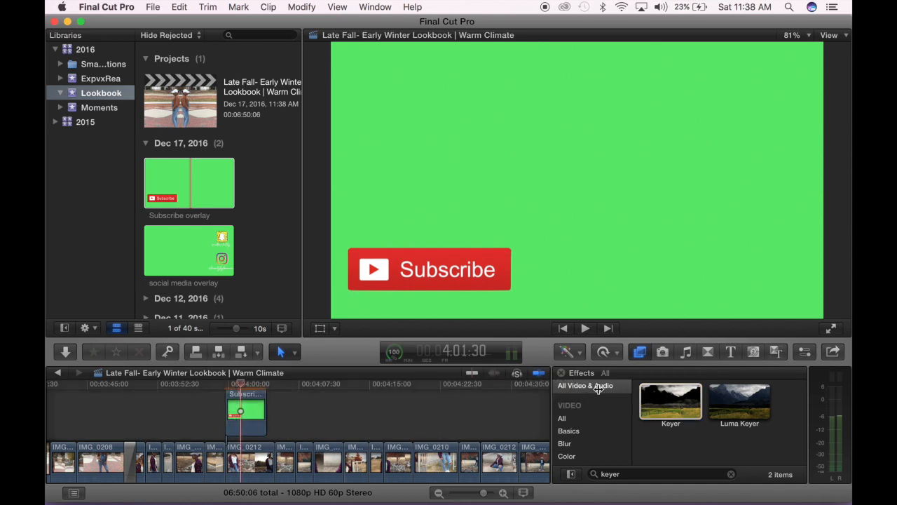
{"action": "left_click", "coordinate": [561, 374]}
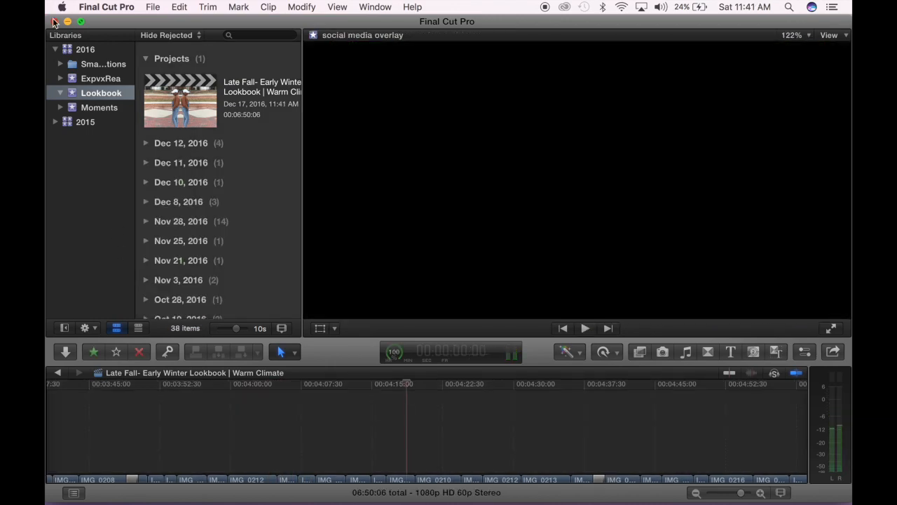
Step: Close Final Cut Pro, switch to iMovie and place the playhead at 0:05 in the WHISPER CHALLENGE project
{"action": "left_click", "coordinate": [54, 22]}
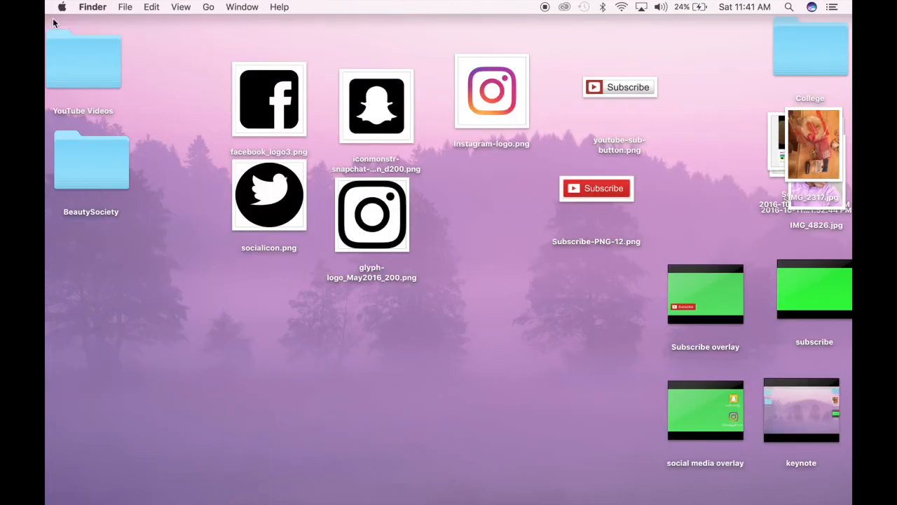
{"action": "mouse_move", "coordinate": [89, 499]}
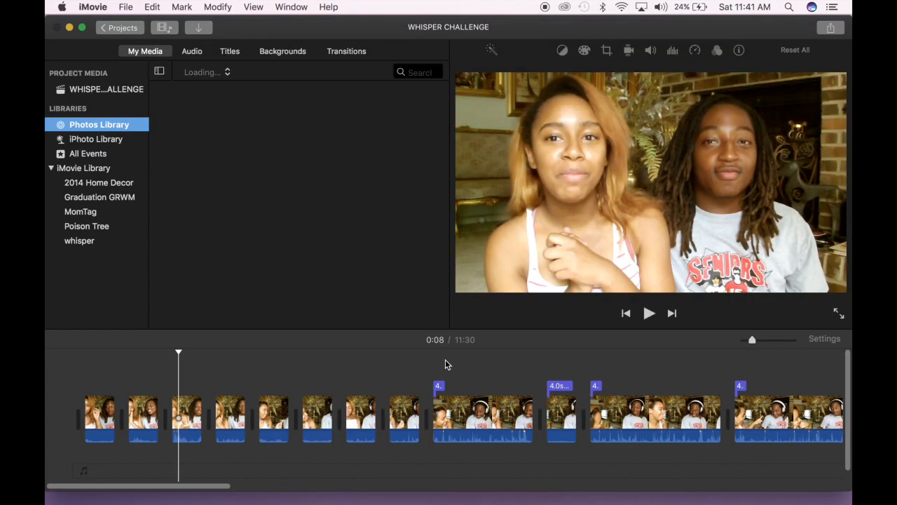
{"action": "left_click", "coordinate": [145, 376]}
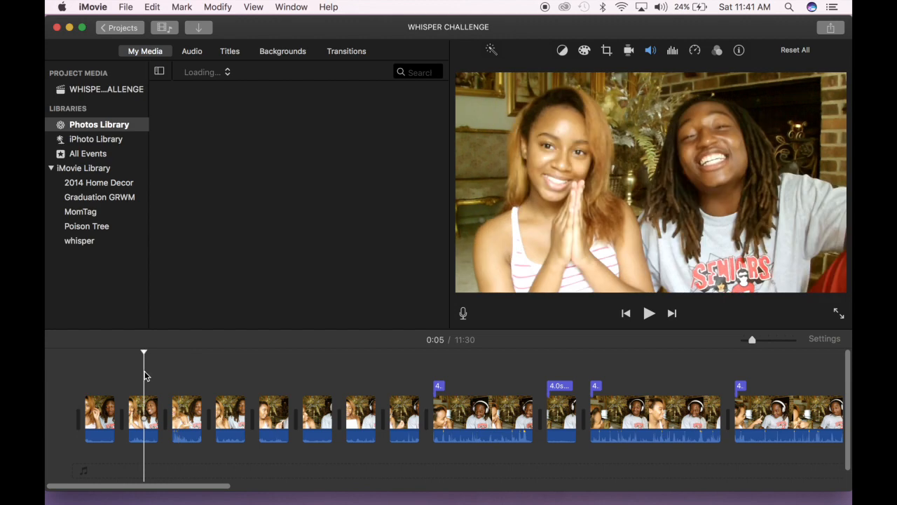
Step: Import the Subscribe overlay movie from the Desktop into the WHISPER CHALLENGE project media
{"action": "key", "text": "super+e"}
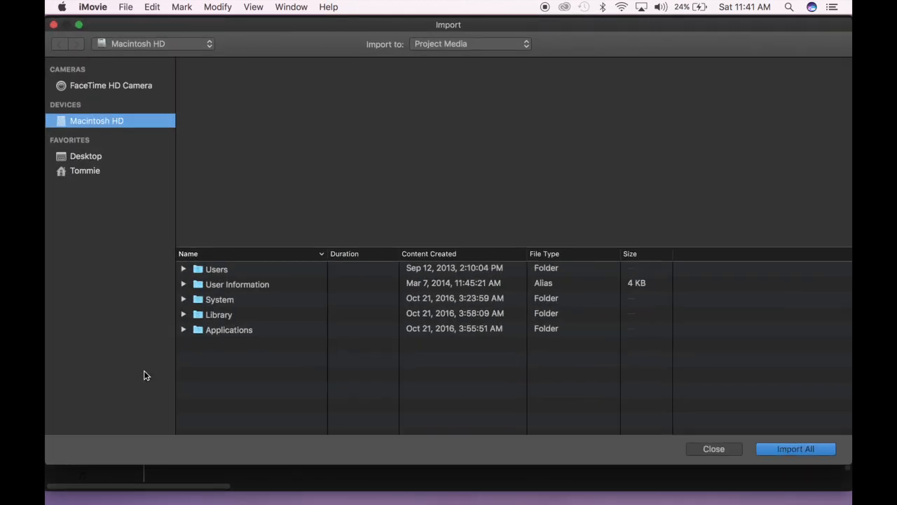
{"action": "left_click", "coordinate": [94, 154]}
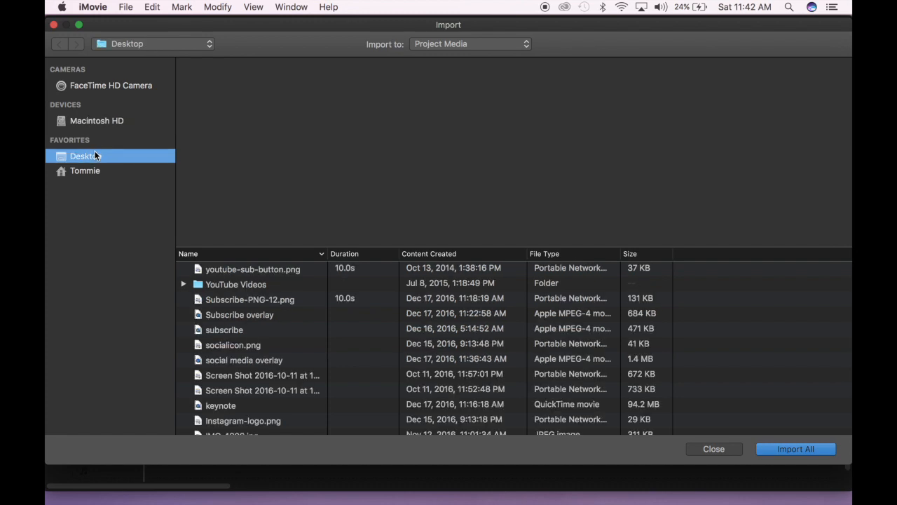
{"action": "left_click", "coordinate": [257, 296]}
{"action": "left_click", "coordinate": [259, 314]}
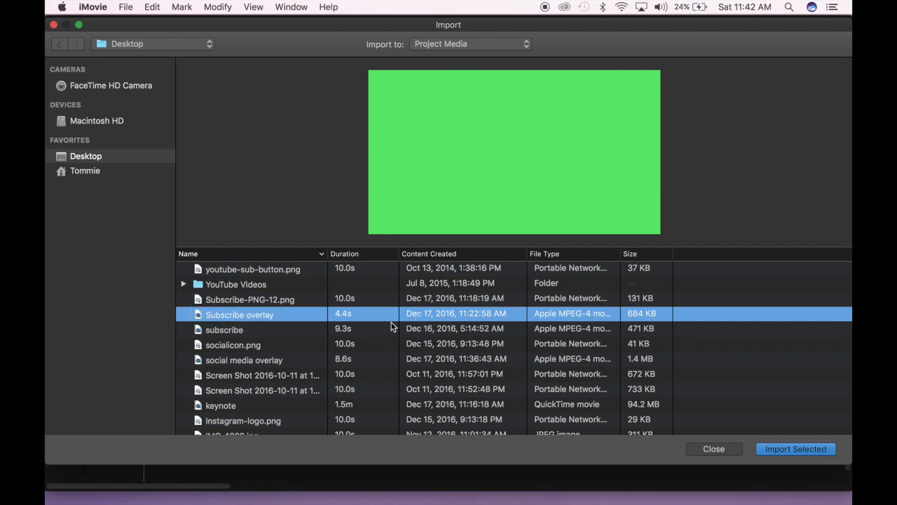
{"action": "left_click", "coordinate": [768, 449]}
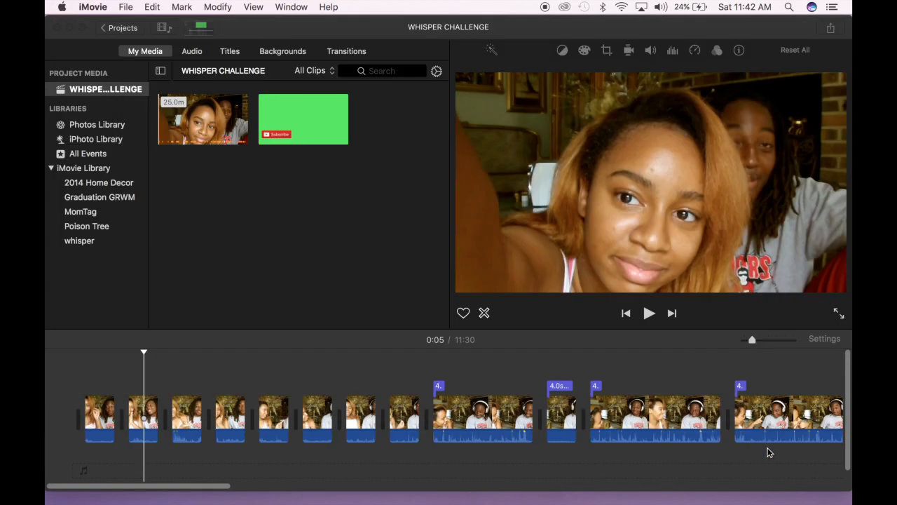
Step: Import the social media overlay movie from the Desktop into the WHISPER CHALLENGE project media
{"action": "key", "text": "super+i"}
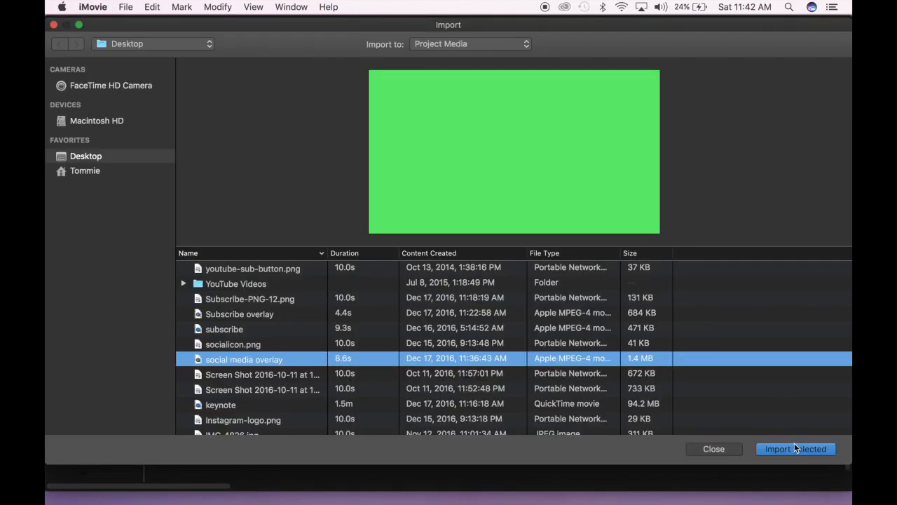
{"action": "left_click", "coordinate": [792, 447]}
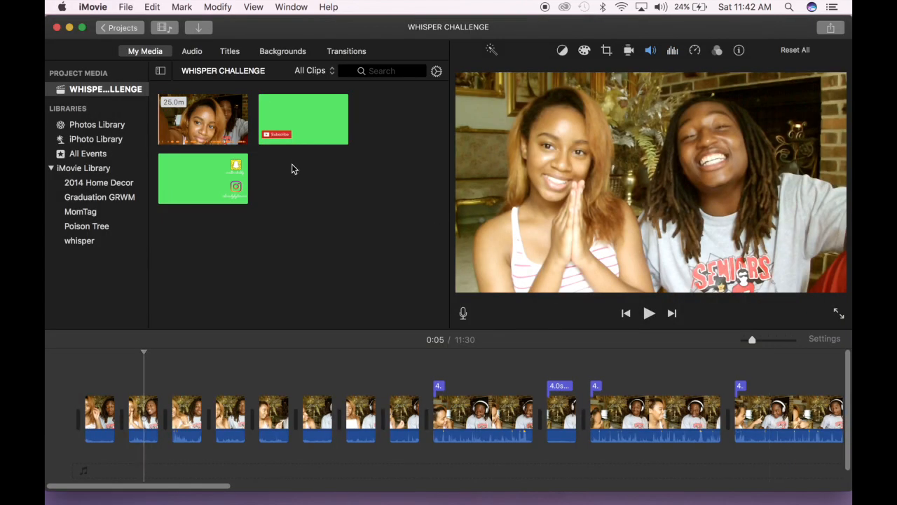
Step: Place the Subscribe overlay clip above the main footage at about 0:13 and play up to its opening
{"action": "left_click_drag", "start_coordinate": [297, 136], "coordinate": [196, 372]}
{"action": "key", "text": "space"}
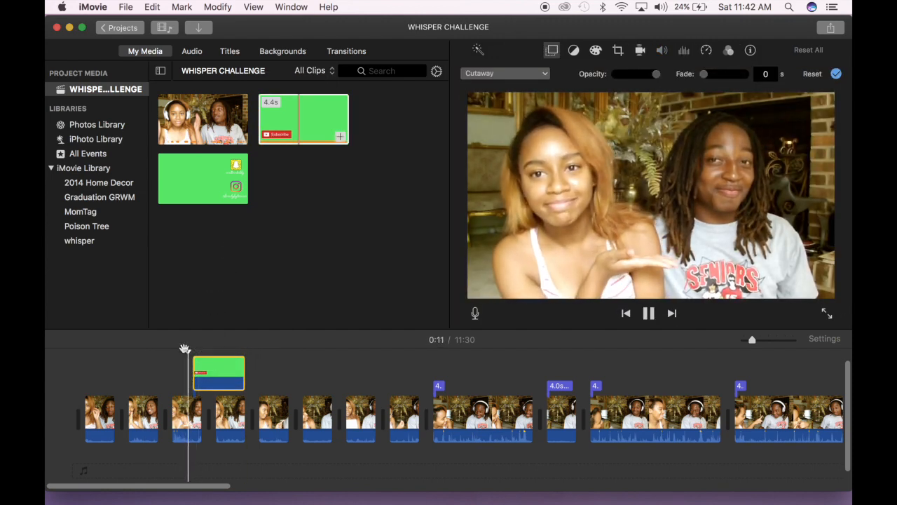
{"action": "key", "text": "space"}
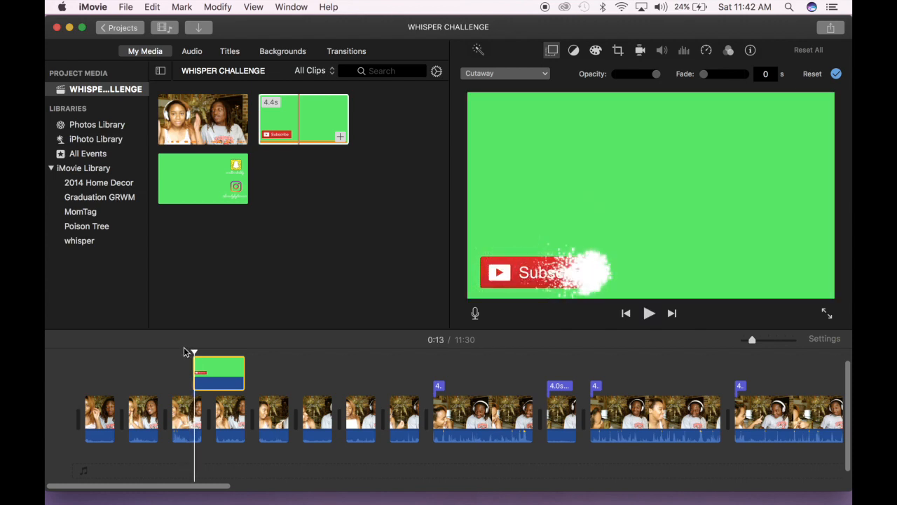
{"action": "scroll", "coordinate": [307, 410], "scroll_direction": "up", "scroll_amount": 1}
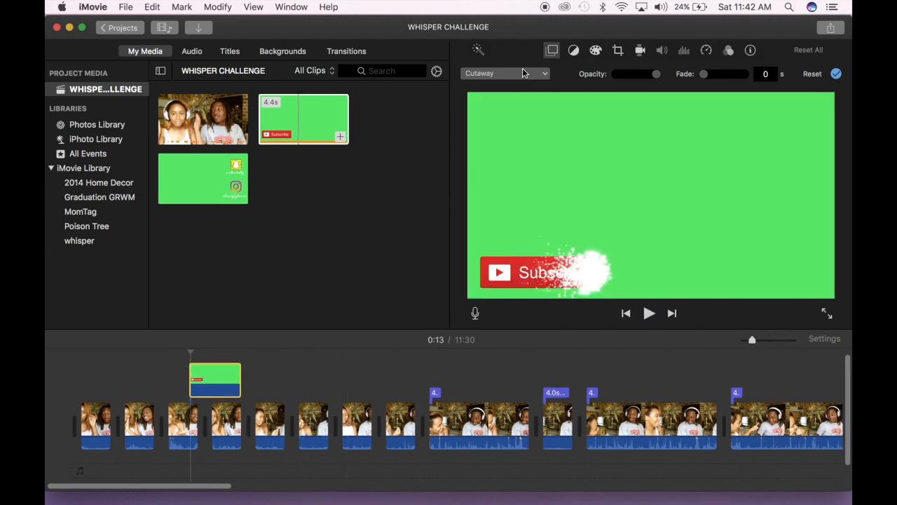
Step: Set the Subscribe overlay clip to Green/Blue Screen and play the timeline from just before the clip
{"action": "left_click", "coordinate": [522, 73]}
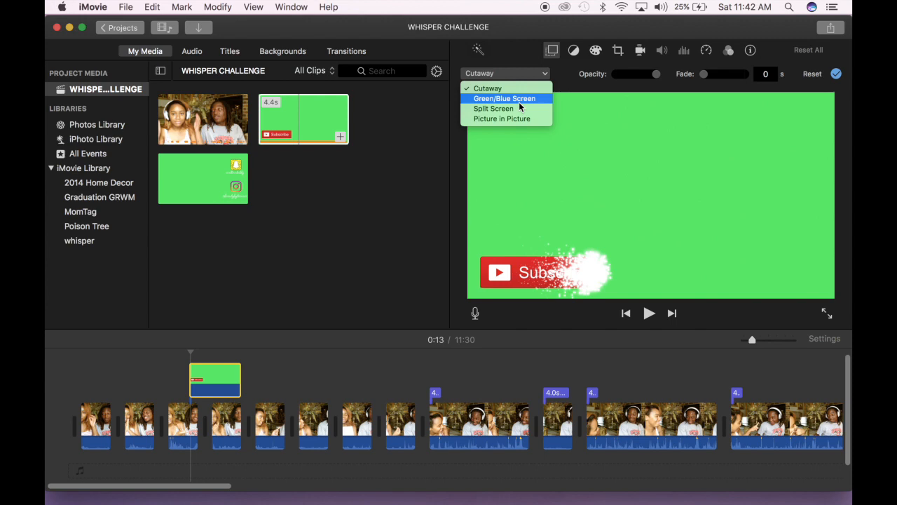
{"action": "left_click", "coordinate": [520, 103]}
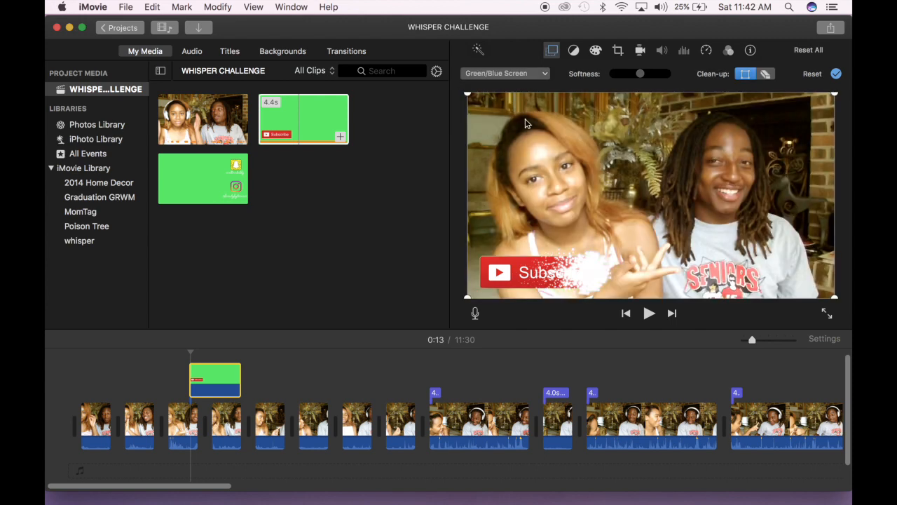
{"action": "left_click", "coordinate": [176, 363]}
{"action": "key", "text": "space"}
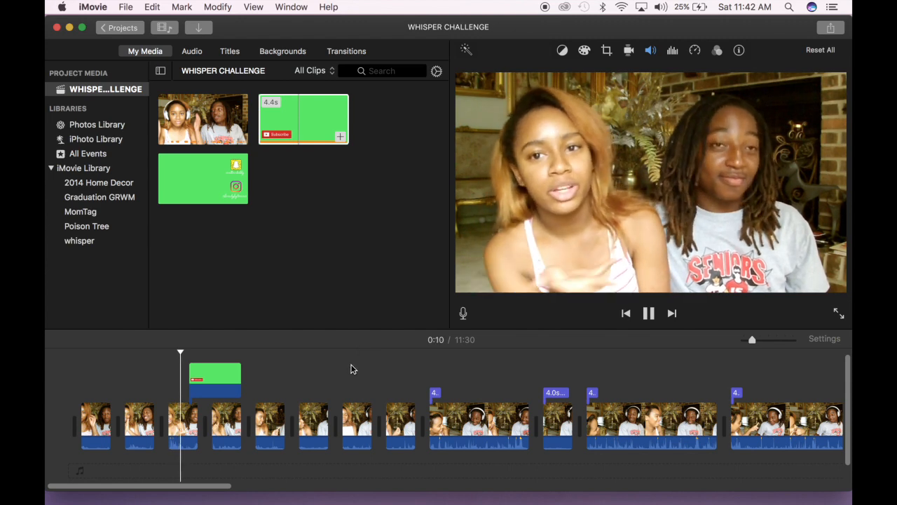
Step: Place the social media overlay above the main footage, after the Subscribe clip, and set it to Green/Blue Screen
{"action": "left_click_drag", "start_coordinate": [231, 176], "coordinate": [295, 373]}
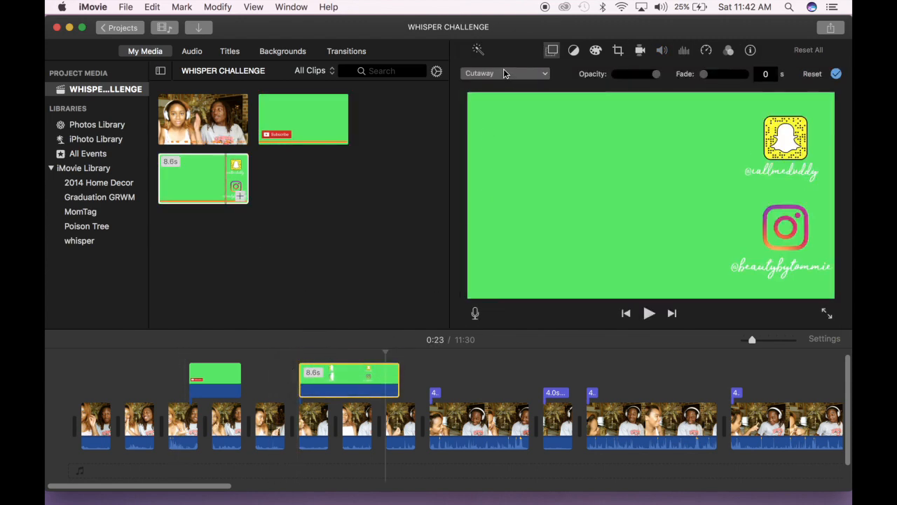
{"action": "left_click", "coordinate": [504, 70]}
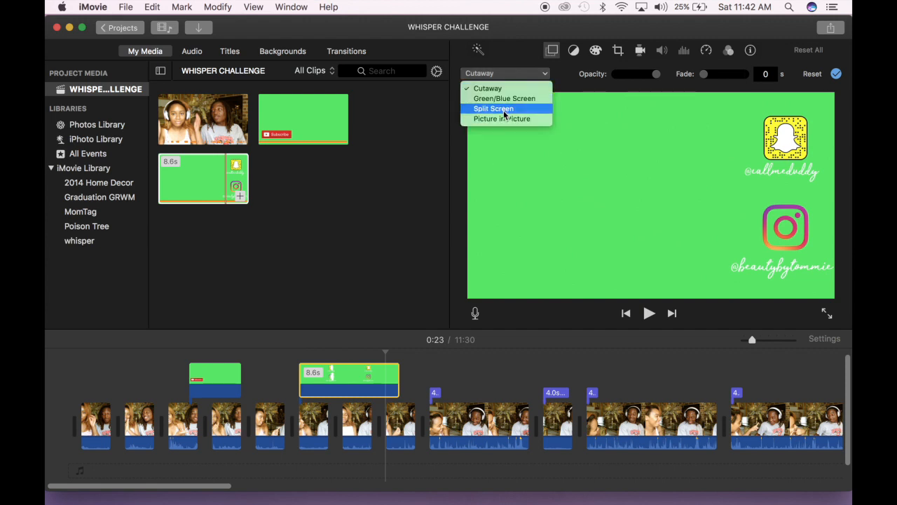
{"action": "left_click", "coordinate": [503, 99]}
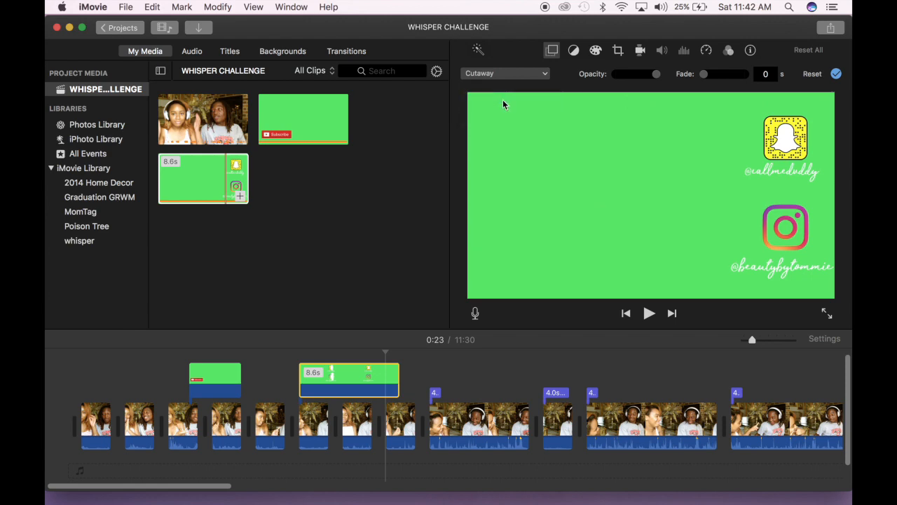
Step: Play the timeline from just before the social media overlay to check the keyed result, and stop playback
{"action": "left_click", "coordinate": [299, 365]}
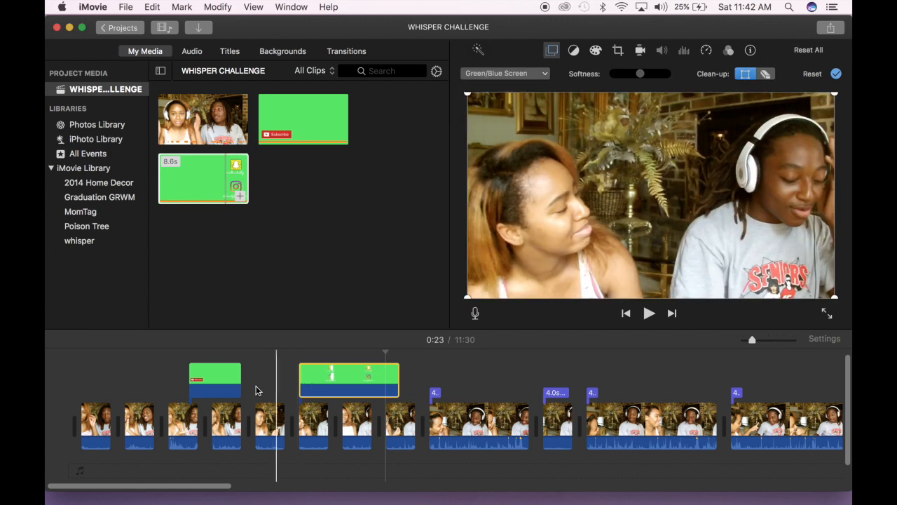
{"action": "key", "text": "space"}
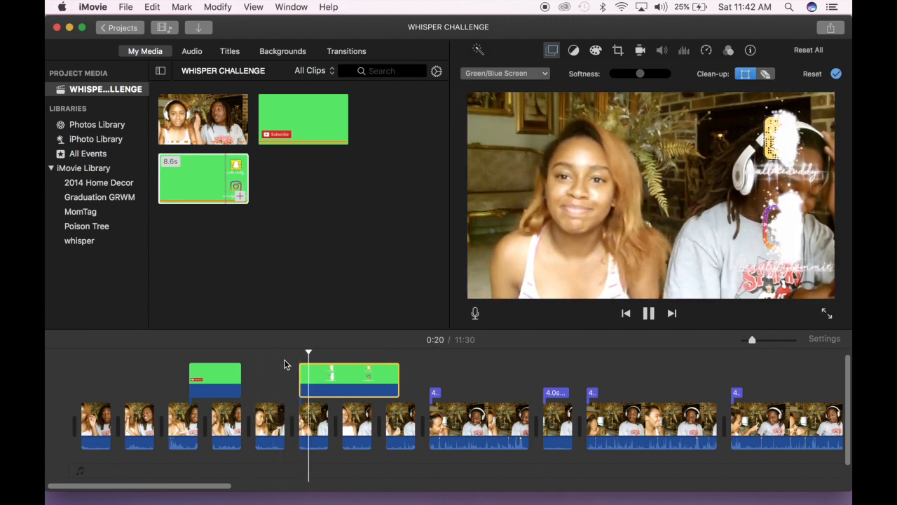
{"action": "left_click", "coordinate": [386, 305]}
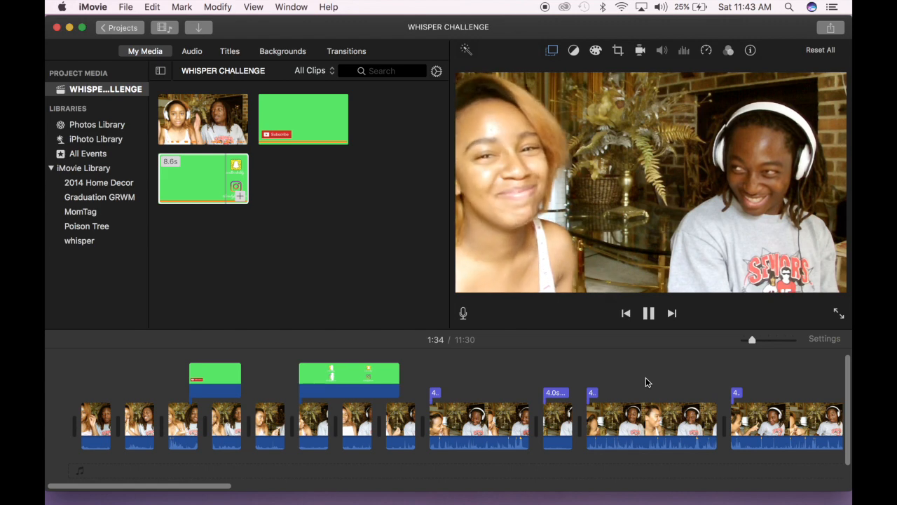
{"action": "key", "text": "space"}
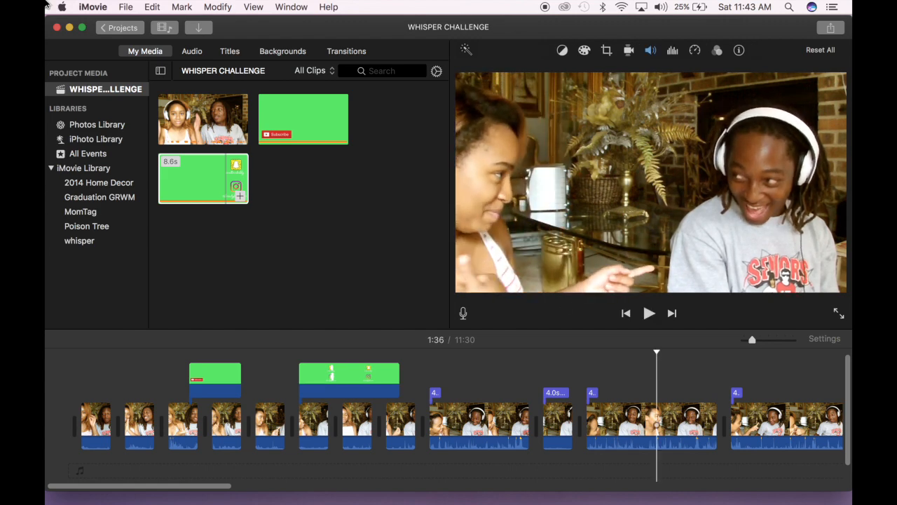
Step: Close the iMovie window, preview the Subscribe overlay movie from the Desktop in Quick Look, and close the preview
{"action": "left_click", "coordinate": [57, 27]}
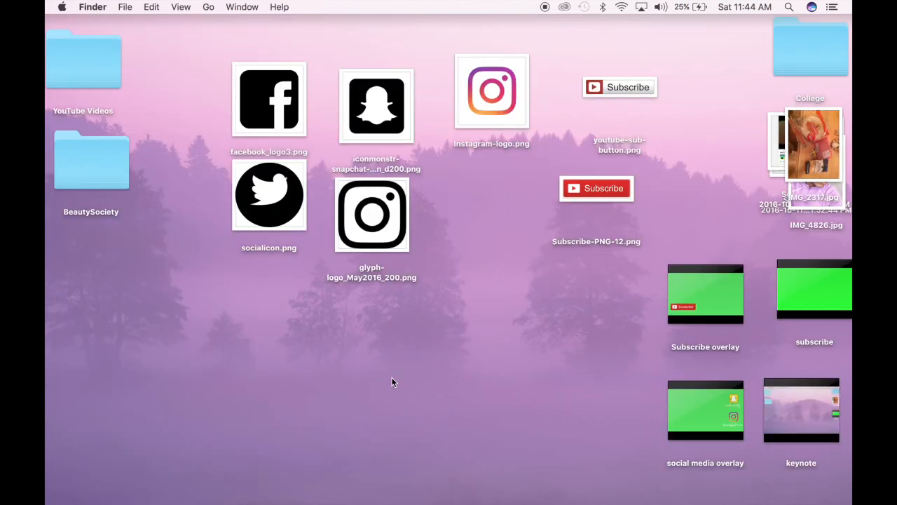
{"action": "left_click", "coordinate": [692, 270]}
{"action": "key", "text": "space"}
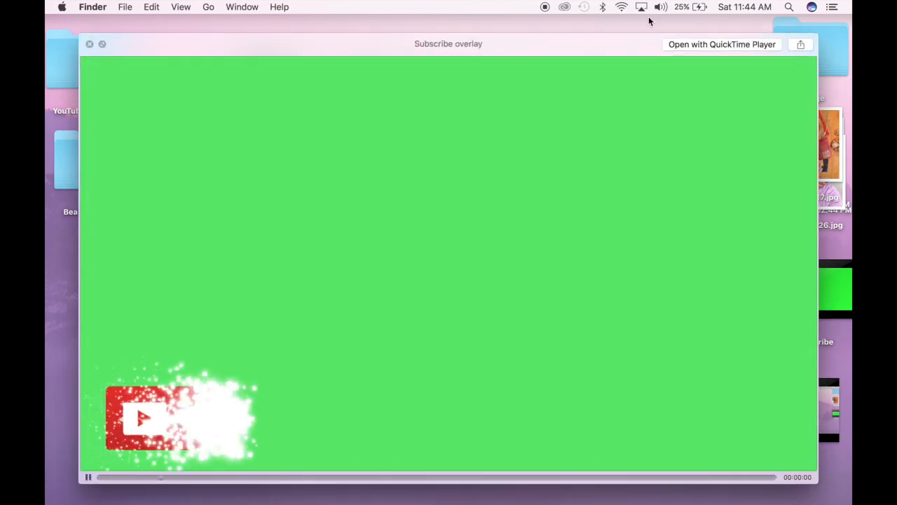
{"action": "left_click_drag", "start_coordinate": [619, 49], "coordinate": [549, 3]}
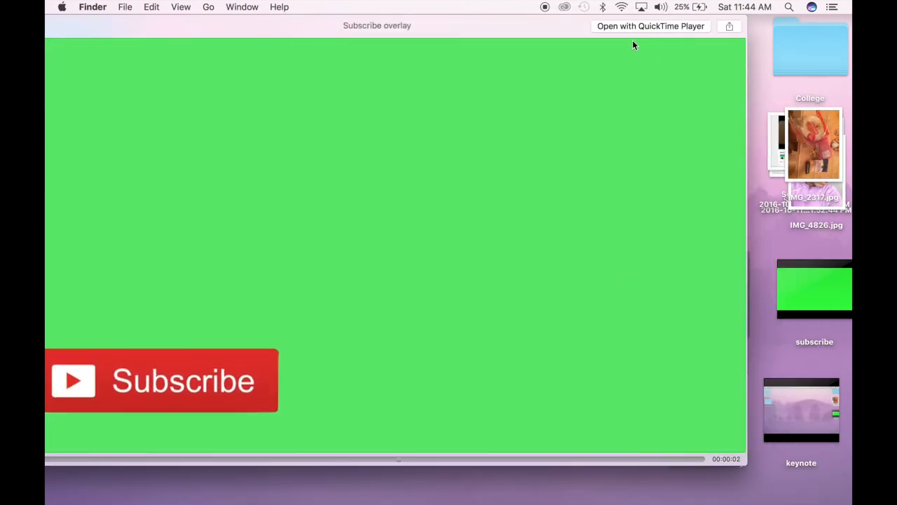
{"action": "left_click_drag", "start_coordinate": [579, 30], "coordinate": [663, 43]}
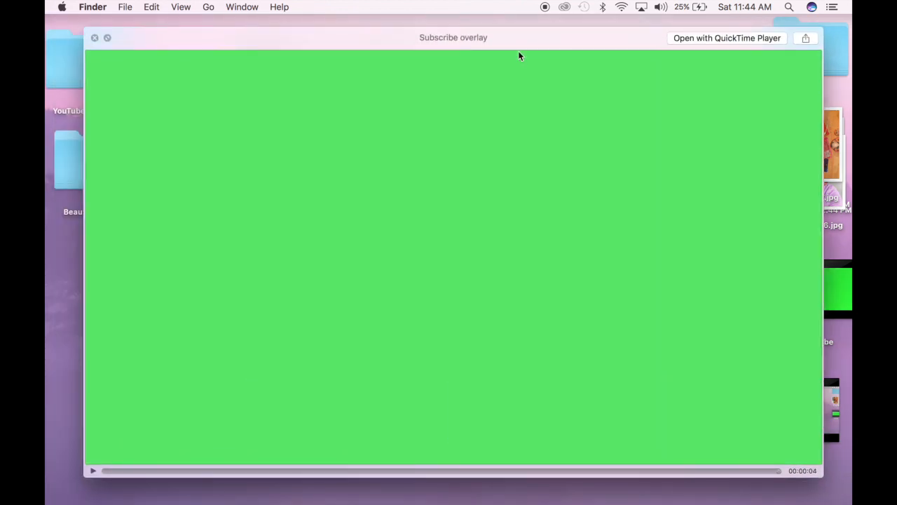
{"action": "left_click", "coordinate": [96, 39]}
Step: Preview the social media overlay movie from the Desktop in Quick Look
{"action": "left_click", "coordinate": [705, 413]}
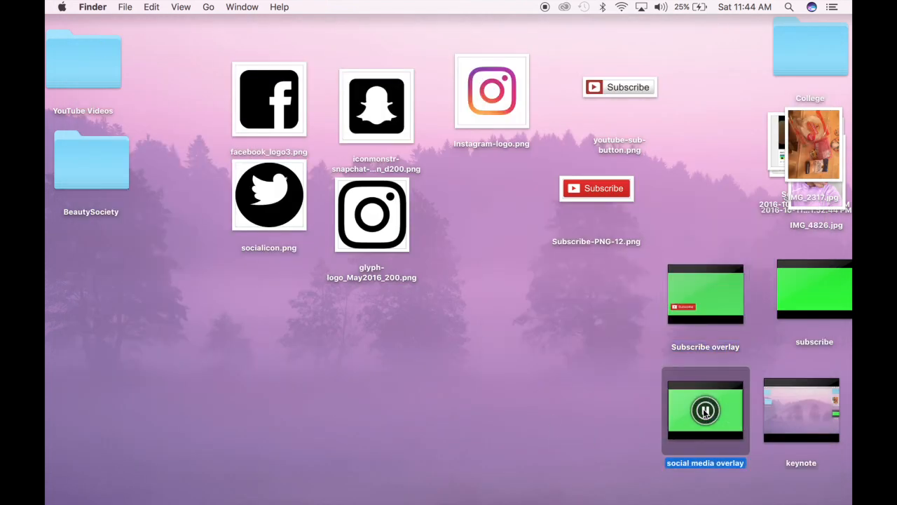
{"action": "key", "text": "space"}
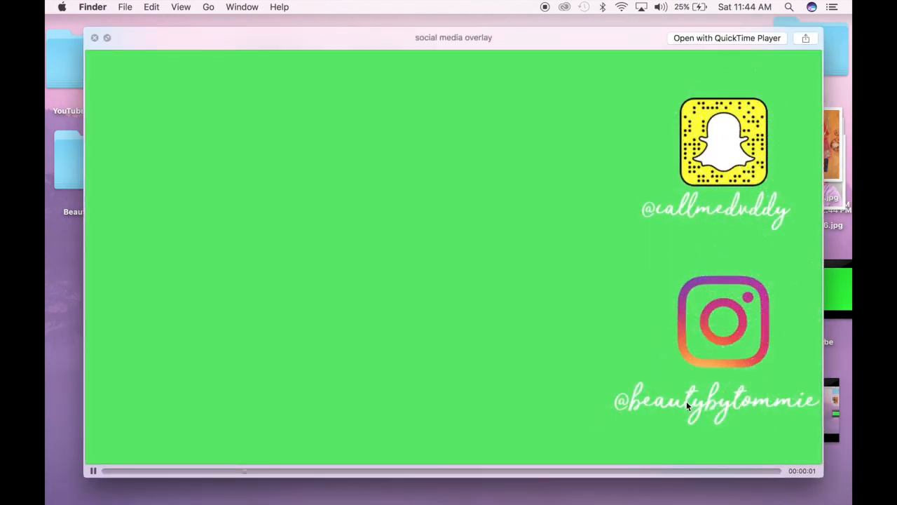